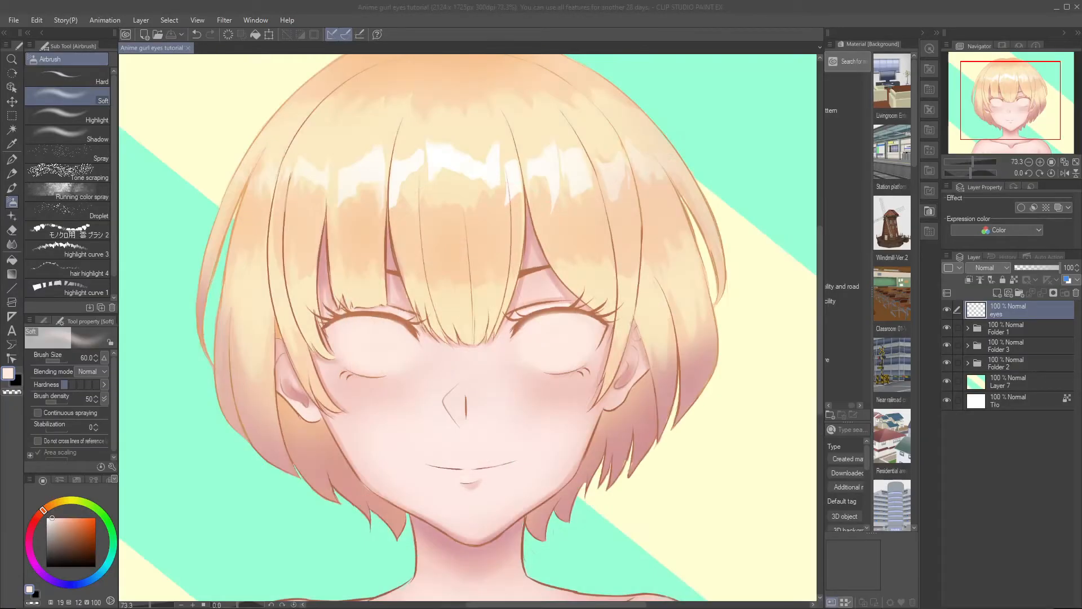
# Add a new layer above the eyes layer and set its blending mode to Multiply.
pyautogui.scroll(-6, 523, 185)
pyautogui.scroll(6, 508, 167)
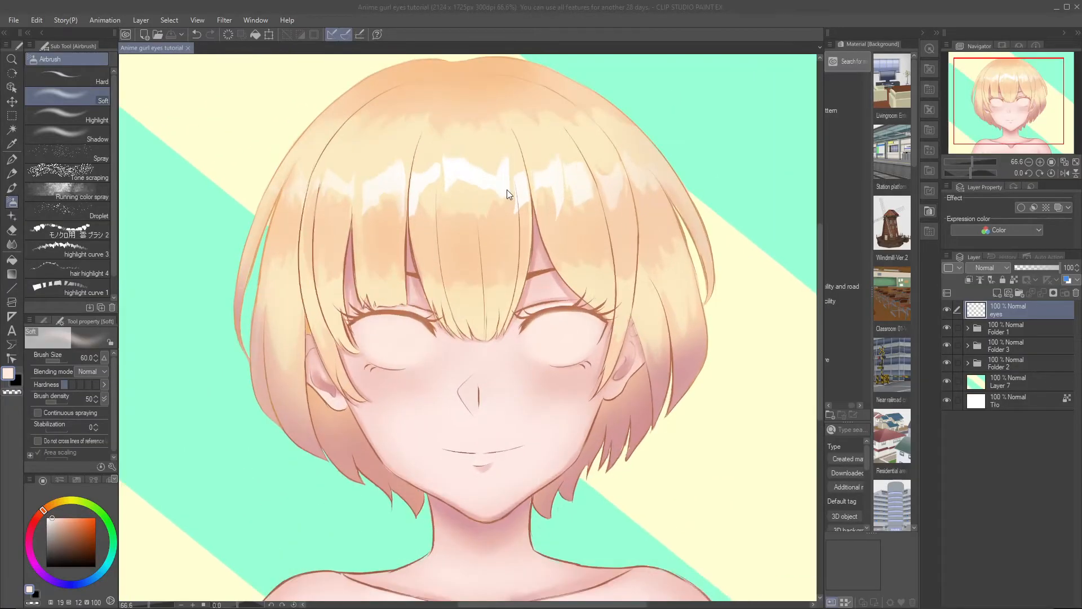
pyautogui.scroll(1, 476, 339)
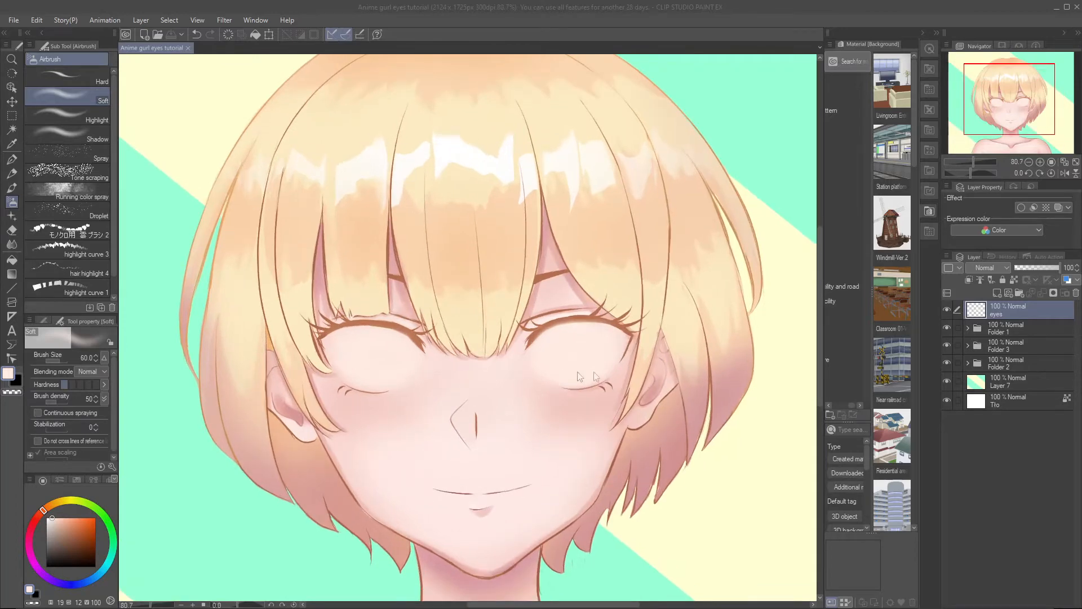
pyautogui.click(996, 292)
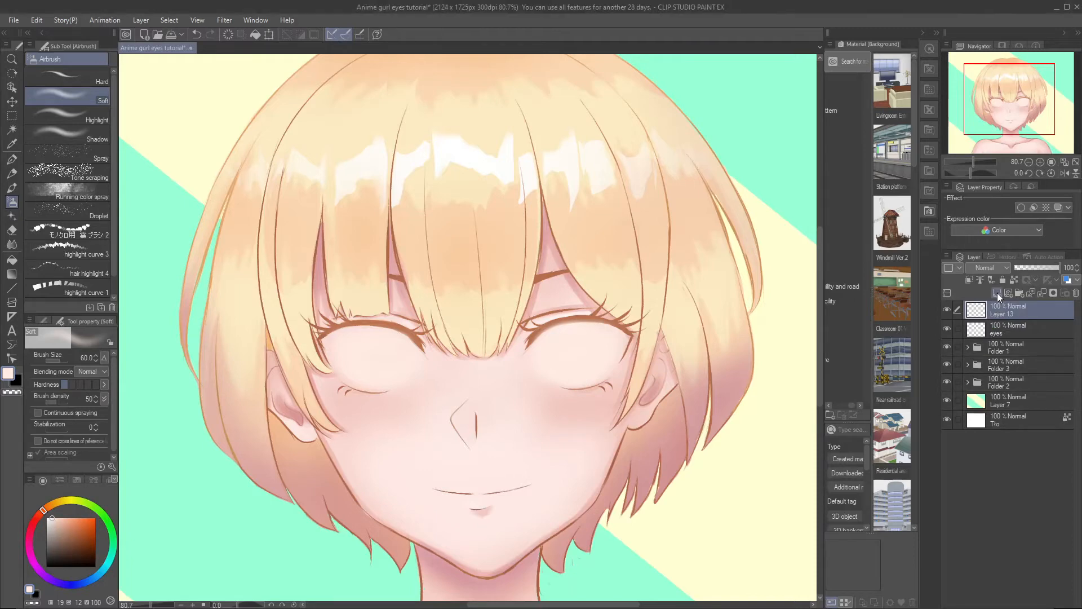
pyautogui.click(990, 268)
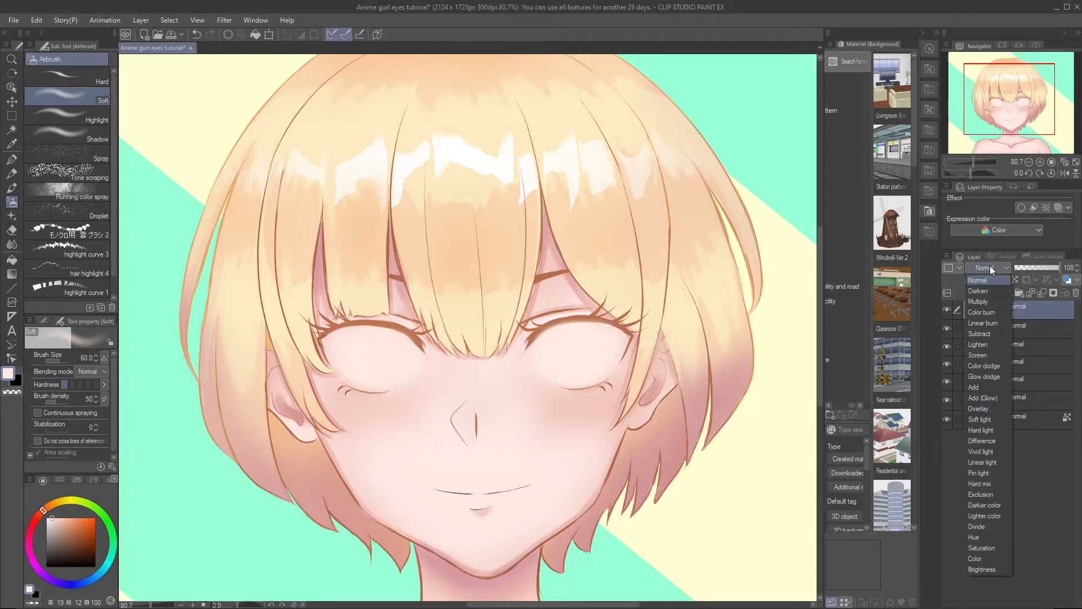
pyautogui.click(989, 302)
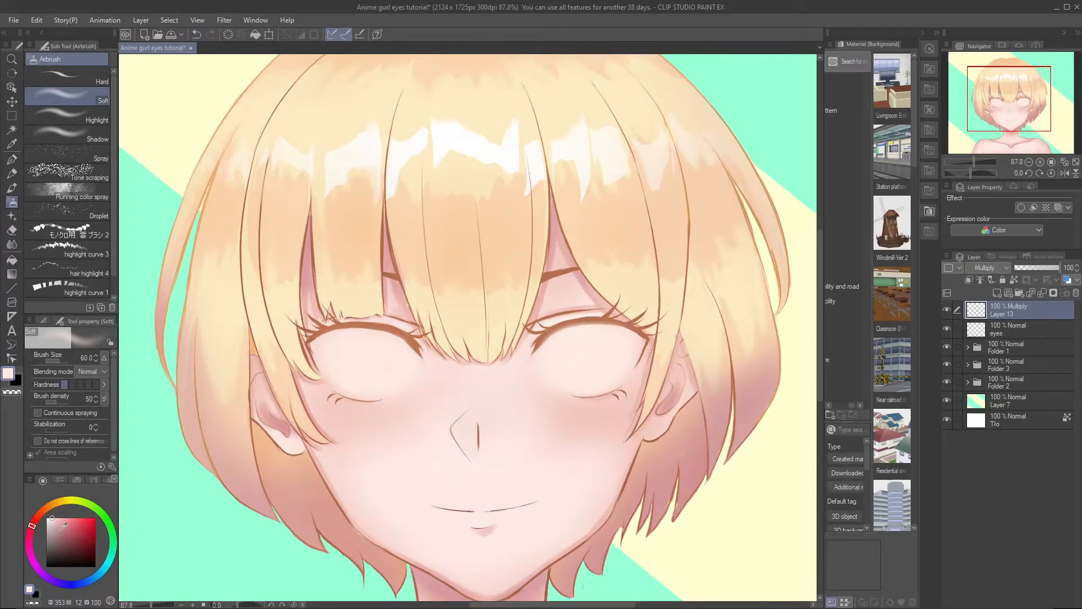
pyautogui.click(60, 531)
pyautogui.moveTo(548, 350)
pyautogui.mouseDown()
pyautogui.moveTo(608, 338)
pyautogui.moveTo(573, 338)
pyautogui.moveTo(616, 345)
pyautogui.mouseUp()
pyautogui.hotkey('ctrl', 'z')
pyautogui.hotkey('ctrl', 'z')
pyautogui.click(64, 535)
pyautogui.moveTo(542, 355); pyautogui.dragTo(618, 347)
pyautogui.hotkey('ctrl', 'z')
pyautogui.moveTo(542, 357)
pyautogui.mouseDown()
pyautogui.moveTo(569, 341)
pyautogui.moveTo(629, 344)
pyautogui.mouseUp()
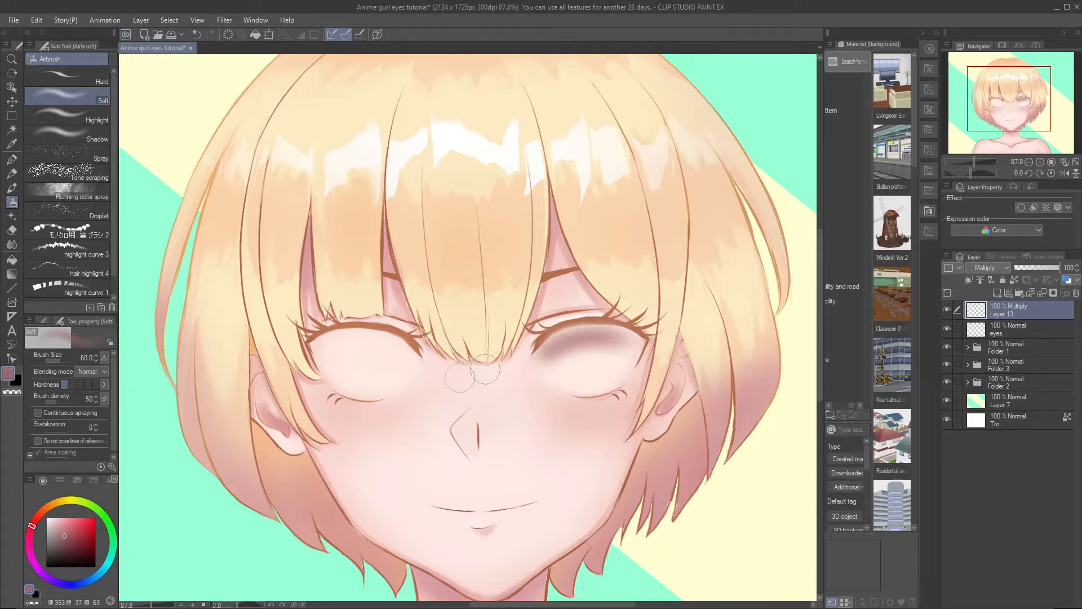
pyautogui.hotkey('ctrl', 'z')
# Shade the upper part and outer edge of the right-hand eye white with a muted grey-red soft airbrush (H 353, S 21, V 64).
pyautogui.click(56, 534)
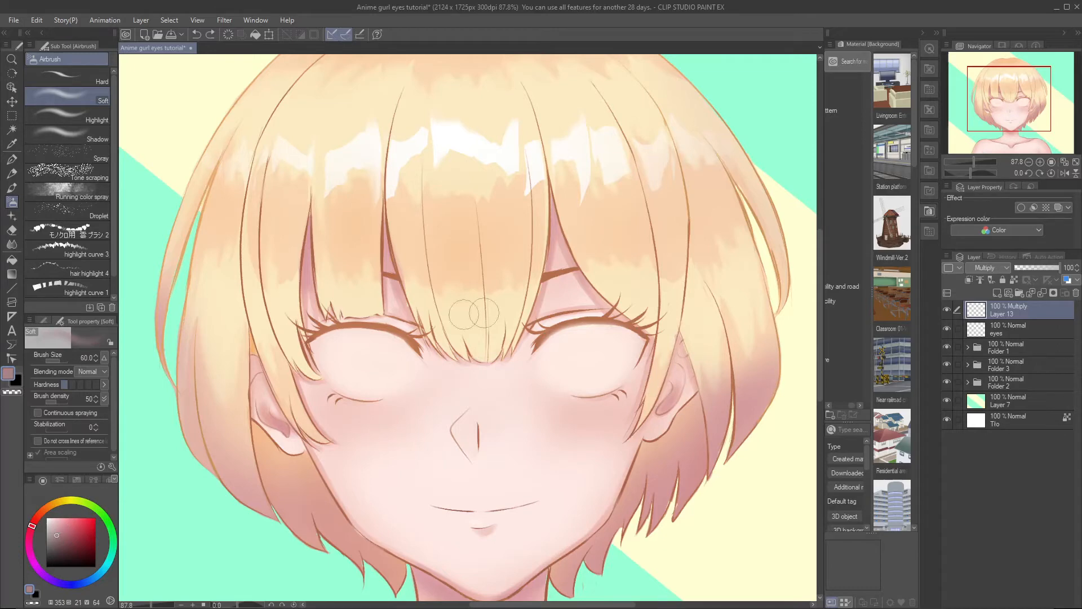
pyautogui.moveTo(544, 356); pyautogui.dragTo(627, 342)
pyautogui.hotkey('ctrl', 'z')
pyautogui.press('[')
pyautogui.press('[')
pyautogui.moveTo(540, 357); pyautogui.dragTo(590, 329)
pyautogui.hotkey('ctrl', 'z')
pyautogui.moveTo(540, 356)
pyautogui.mouseDown()
pyautogui.moveTo(636, 339)
pyautogui.moveTo(561, 342)
pyautogui.moveTo(637, 337)
pyautogui.moveTo(576, 334)
pyautogui.moveTo(641, 344)
pyautogui.moveTo(552, 347)
pyautogui.moveTo(571, 342)
pyautogui.moveTo(541, 357)
pyautogui.moveTo(618, 330)
pyautogui.moveTo(611, 343)
pyautogui.moveTo(550, 356)
pyautogui.moveTo(621, 347)
pyautogui.moveTo(621, 273)
pyautogui.moveTo(614, 341)
pyautogui.moveTo(640, 344)
pyautogui.moveTo(623, 373)
pyautogui.moveTo(642, 342)
pyautogui.moveTo(613, 382)
pyautogui.mouseUp()
pyautogui.hotkey('ctrl', 'z')
pyautogui.hotkey('ctrl', 'z')
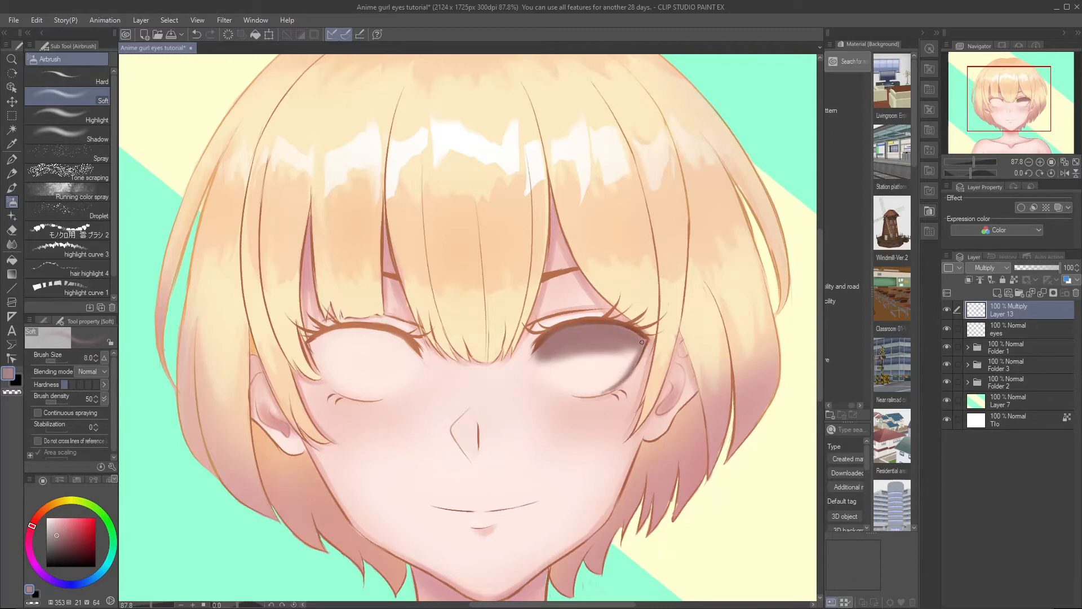
# Airbrush the same grey-red shading along the left-hand eye's upper and outer edges and extend it on the right-hand eye.
pyautogui.moveTo(310, 350); pyautogui.dragTo(341, 394)
pyautogui.hotkey('ctrl', 'z')
pyautogui.moveTo(327, 355)
pyautogui.mouseDown()
pyautogui.moveTo(339, 350)
pyautogui.moveTo(316, 346)
pyautogui.moveTo(378, 336)
pyautogui.moveTo(338, 335)
pyautogui.moveTo(395, 338)
pyautogui.moveTo(414, 355)
pyautogui.moveTo(372, 351)
pyautogui.moveTo(405, 355)
pyautogui.moveTo(388, 349)
pyautogui.moveTo(345, 363)
pyautogui.moveTo(337, 383)
pyautogui.moveTo(352, 394)
pyautogui.mouseUp()
pyautogui.moveTo(629, 341)
pyautogui.mouseDown()
pyautogui.moveTo(614, 377)
pyautogui.moveTo(630, 356)
pyautogui.mouseUp()
pyautogui.press(']')
pyautogui.press(']')
pyautogui.moveTo(564, 355)
pyautogui.mouseDown()
pyautogui.moveTo(614, 360)
pyautogui.moveTo(591, 361)
pyautogui.mouseUp()
pyautogui.moveTo(372, 363)
pyautogui.mouseDown()
pyautogui.moveTo(343, 363)
pyautogui.moveTo(353, 377)
pyautogui.moveTo(351, 366)
pyautogui.moveTo(374, 364)
pyautogui.moveTo(372, 375)
pyautogui.moveTo(385, 374)
pyautogui.moveTo(349, 366)
pyautogui.moveTo(350, 379)
pyautogui.moveTo(338, 357)
pyautogui.moveTo(363, 345)
pyautogui.moveTo(403, 369)
pyautogui.moveTo(347, 389)
pyautogui.mouseUp()
# Lighten the middle of both eye whites with a soft eraser at size 70, leaving shading around the edges.
pyautogui.press('e')
pyautogui.hotkey('ctrl', 'z')
pyautogui.click(67, 98)
pyautogui.press(']')
pyautogui.press(']')
pyautogui.press('[')
pyautogui.press(']')
pyautogui.press(']')
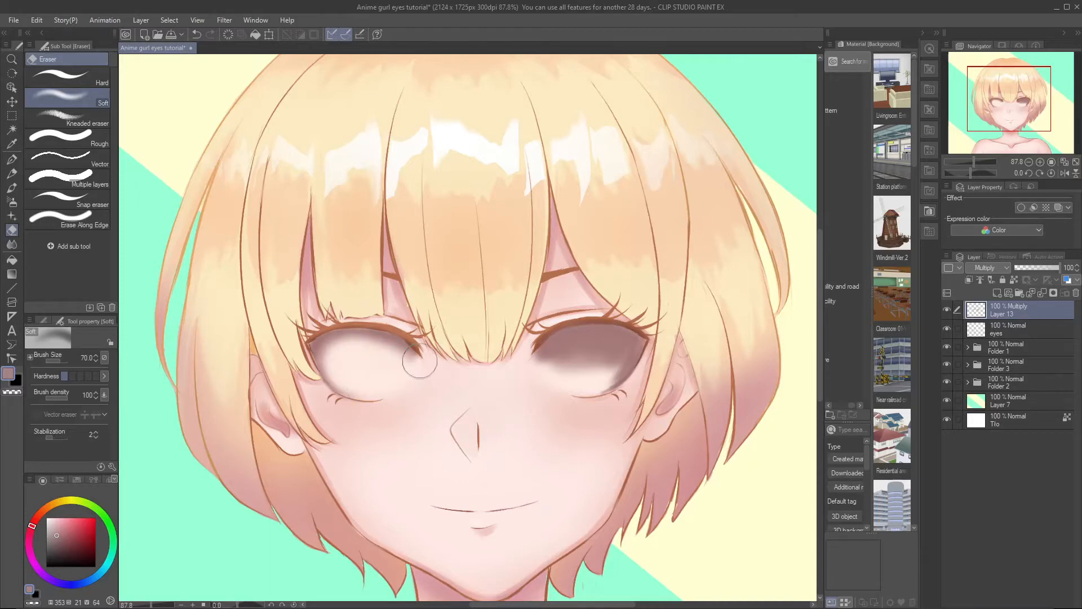
pyautogui.moveTo(551, 369)
pyautogui.mouseDown()
pyautogui.moveTo(612, 355)
pyautogui.moveTo(553, 370)
pyautogui.moveTo(598, 358)
pyautogui.moveTo(574, 353)
pyautogui.moveTo(608, 360)
pyautogui.moveTo(609, 350)
pyautogui.moveTo(606, 365)
pyautogui.moveTo(615, 355)
pyautogui.moveTo(595, 379)
pyautogui.moveTo(616, 351)
pyautogui.moveTo(555, 369)
pyautogui.mouseUp()
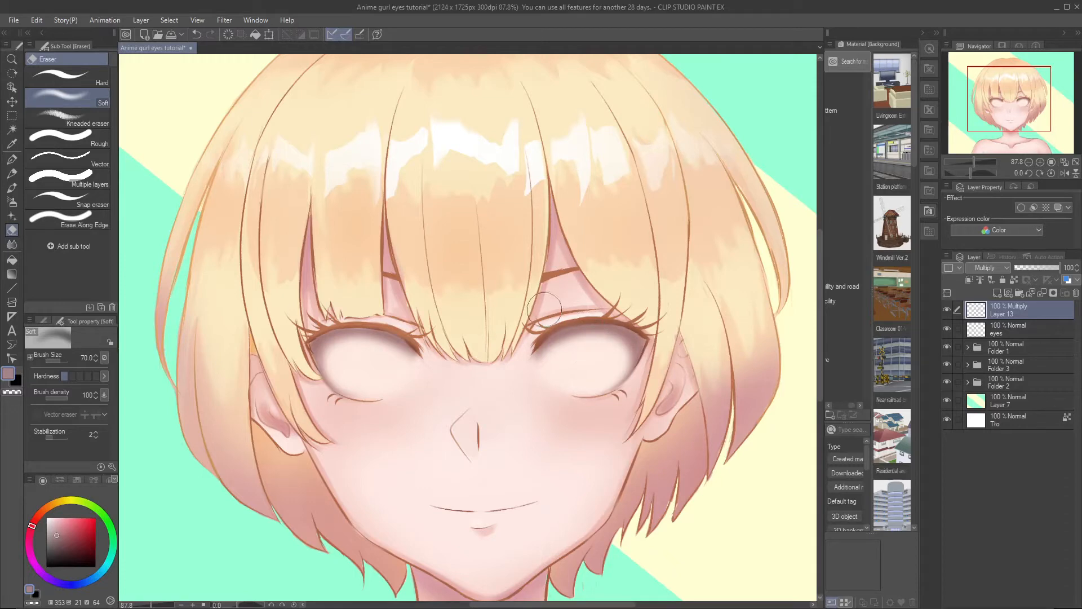
# Airbrush a lighter dusty pink (H 353, S 22, V 80) over both eye whites with the soft brush at size 50.
pyautogui.click(11, 202)
pyautogui.press(']')
pyautogui.moveTo(340, 361)
pyautogui.mouseDown()
pyautogui.moveTo(391, 358)
pyautogui.moveTo(327, 352)
pyautogui.moveTo(435, 388)
pyautogui.moveTo(354, 338)
pyautogui.moveTo(327, 350)
pyautogui.moveTo(389, 364)
pyautogui.mouseUp()
pyautogui.hotkey('ctrl', 'z')
pyautogui.hotkey('ctrl', 'z')
pyautogui.hotkey('ctrl', 'z')
pyautogui.press('[')
pyautogui.press('[')
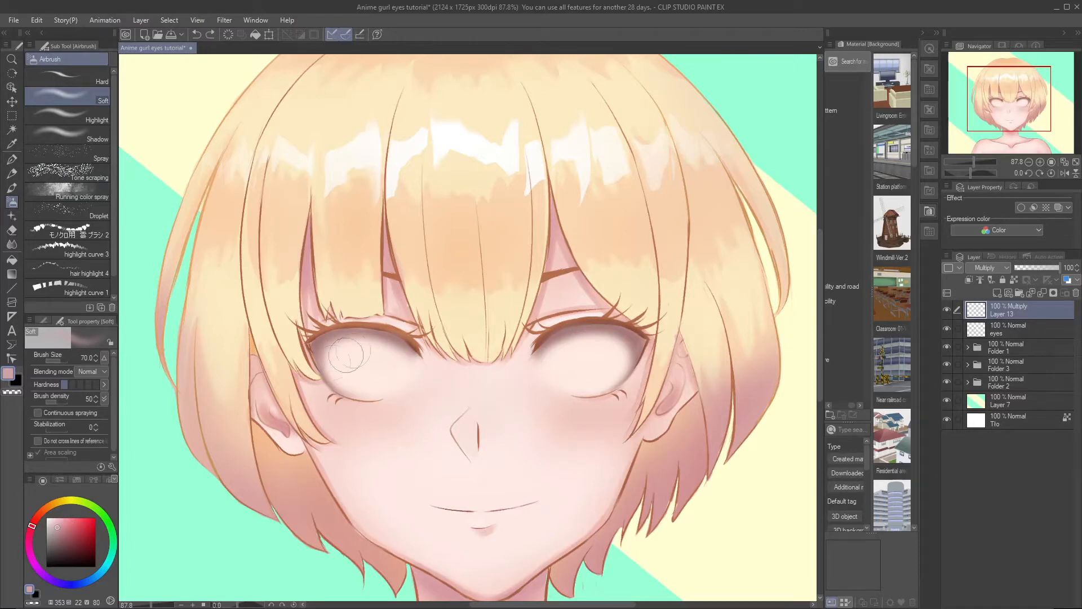
pyautogui.hotkey('ctrl', 'z')
pyautogui.moveTo(328, 352)
pyautogui.mouseDown()
pyautogui.moveTo(422, 371)
pyautogui.moveTo(351, 341)
pyautogui.moveTo(361, 371)
pyautogui.moveTo(347, 340)
pyautogui.moveTo(351, 377)
pyautogui.moveTo(407, 356)
pyautogui.moveTo(359, 346)
pyautogui.moveTo(334, 369)
pyautogui.mouseUp()
pyautogui.moveTo(556, 357)
pyautogui.mouseDown()
pyautogui.moveTo(624, 335)
pyautogui.moveTo(607, 373)
pyautogui.mouseUp()
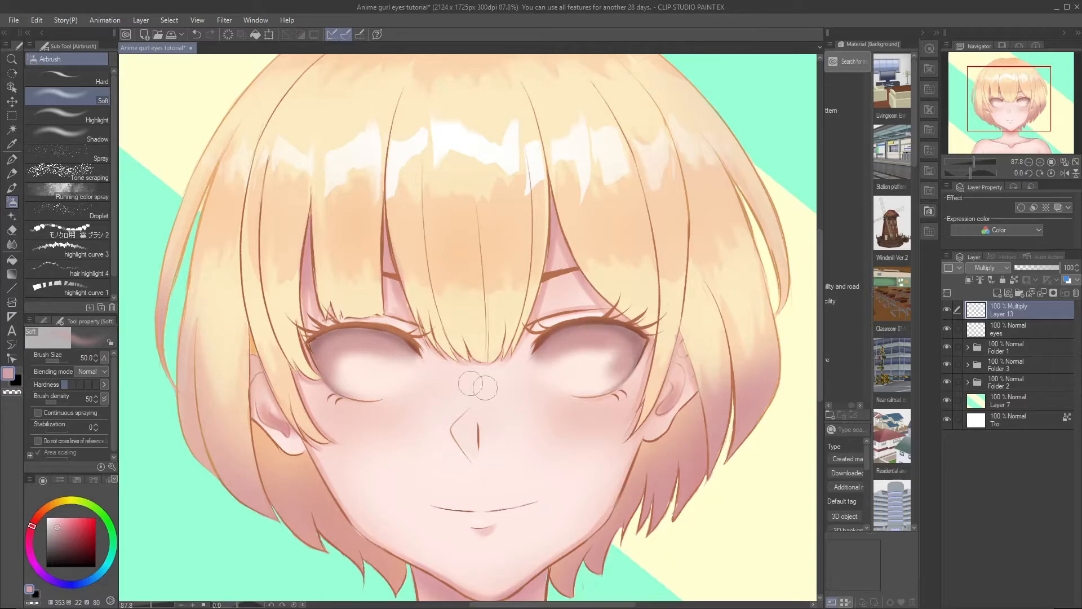
# Soften the pink shading in the middle of both eye whites with the size 70 soft eraser.
pyautogui.press('e')
pyautogui.moveTo(361, 374)
pyautogui.mouseDown()
pyautogui.moveTo(384, 365)
pyautogui.moveTo(365, 357)
pyautogui.moveTo(395, 369)
pyautogui.moveTo(340, 369)
pyautogui.moveTo(396, 356)
pyautogui.moveTo(331, 357)
pyautogui.moveTo(386, 343)
pyautogui.mouseUp()
pyautogui.moveTo(583, 352)
pyautogui.mouseDown()
pyautogui.moveTo(594, 378)
pyautogui.moveTo(575, 374)
pyautogui.moveTo(591, 362)
pyautogui.moveTo(593, 376)
pyautogui.moveTo(558, 394)
pyautogui.mouseUp()
pyautogui.scroll(-4, 758, 303)
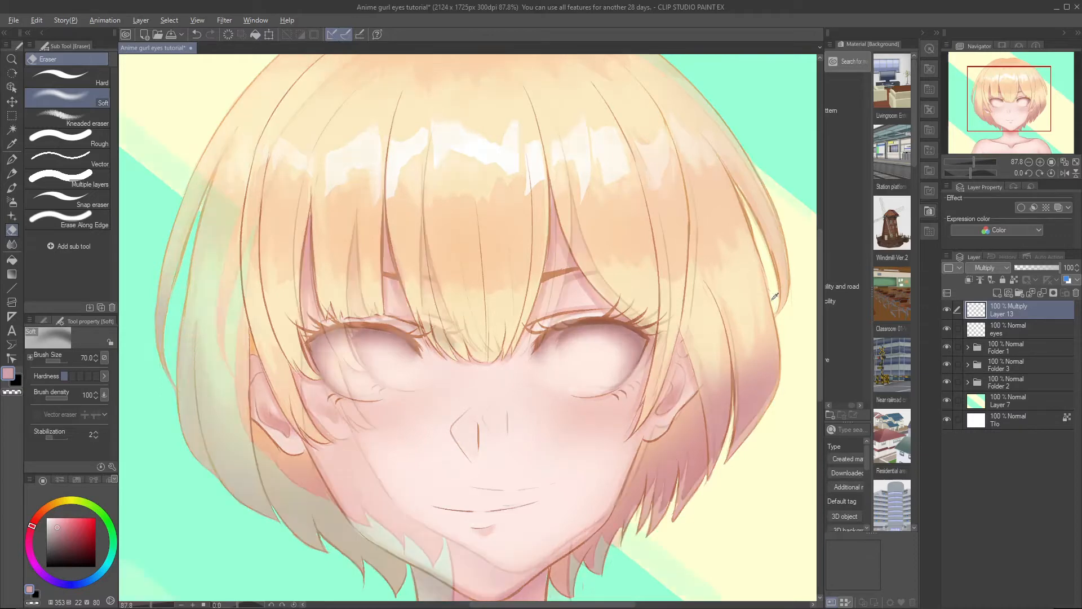
pyautogui.scroll(2, 736, 337)
pyautogui.scroll(2, 736, 336)
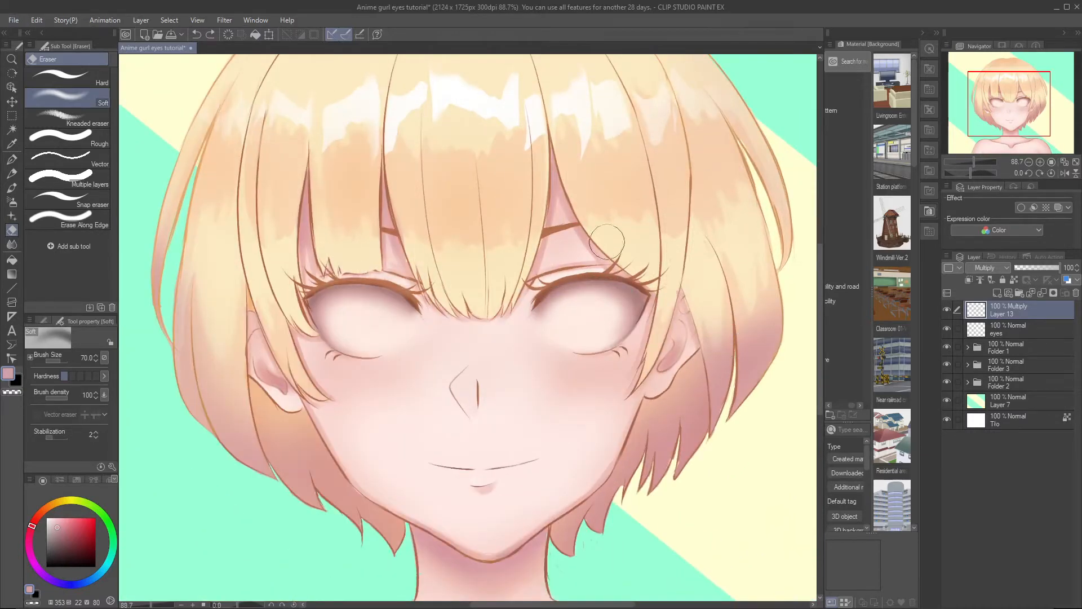
# Touch up the shading under the left-hand eye's upper lid with the soft airbrush and save the file.
pyautogui.press('p')
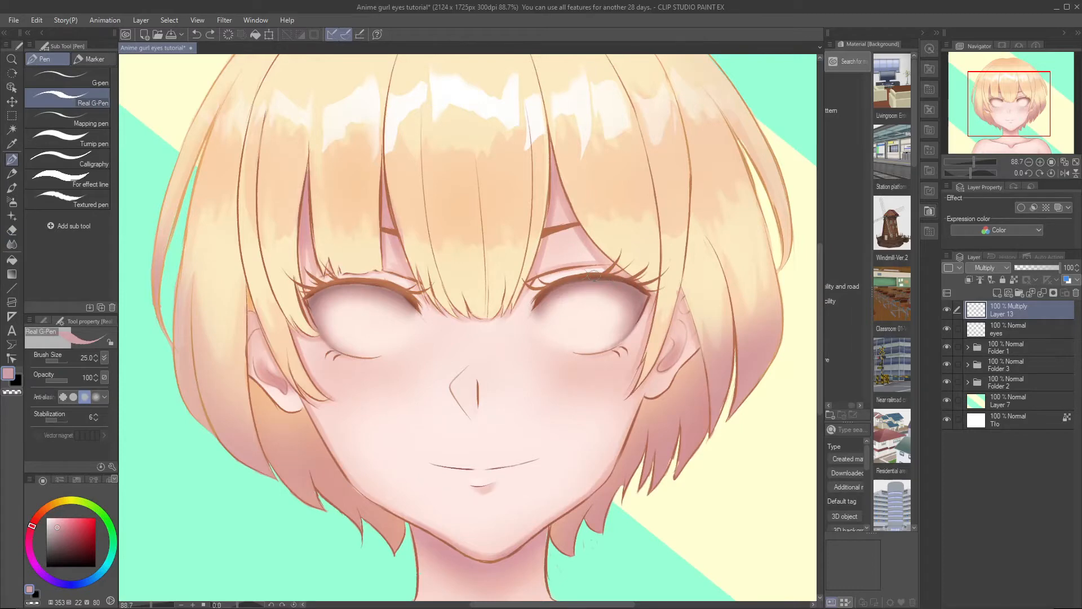
pyautogui.press('b')
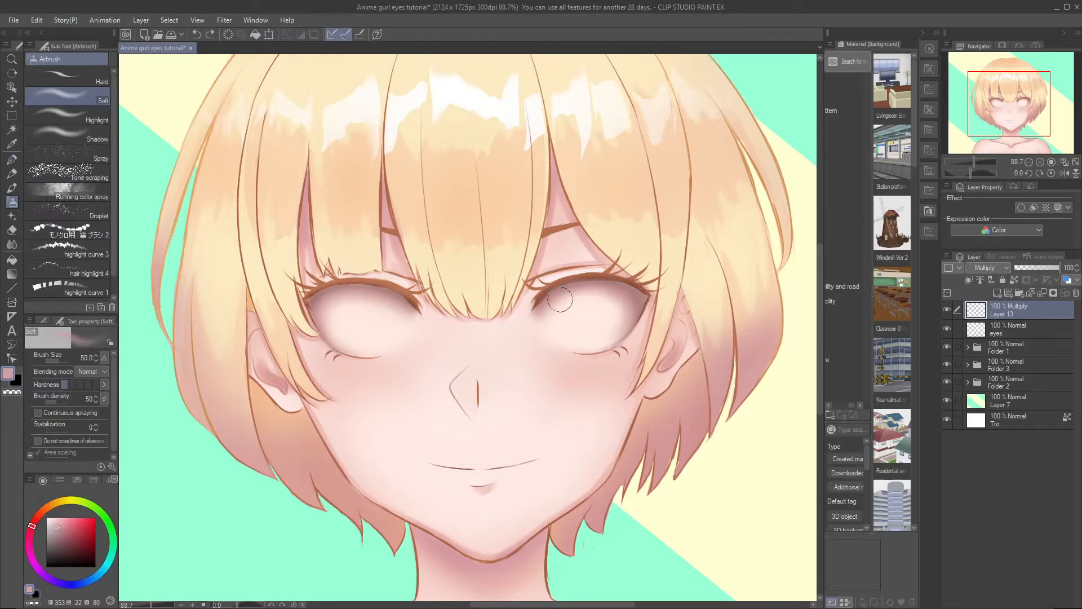
pyautogui.moveTo(325, 308); pyautogui.dragTo(369, 305)
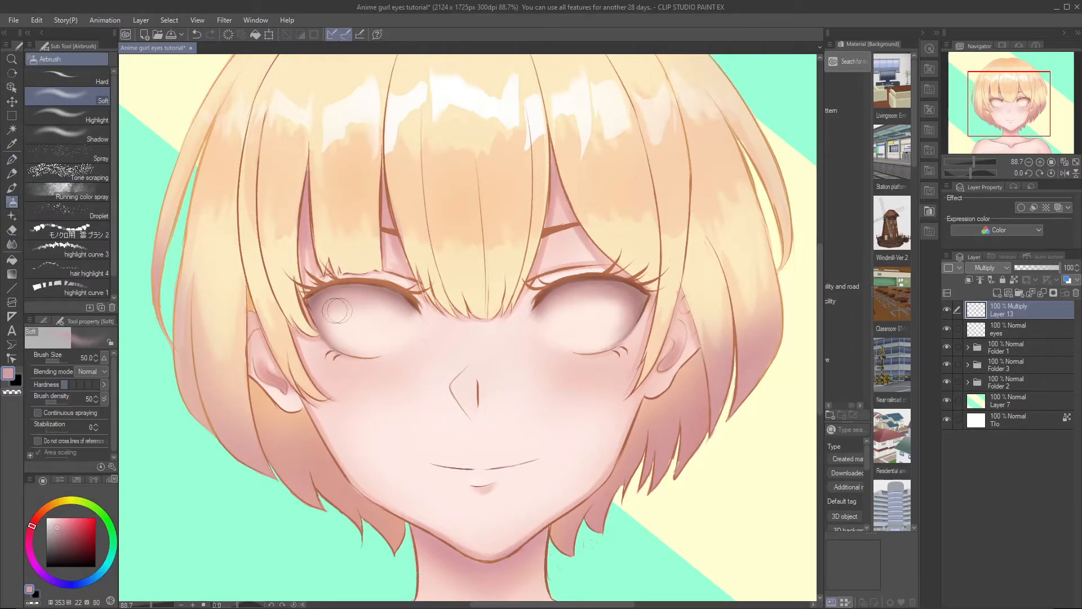
pyautogui.scroll(-10, 636, 209)
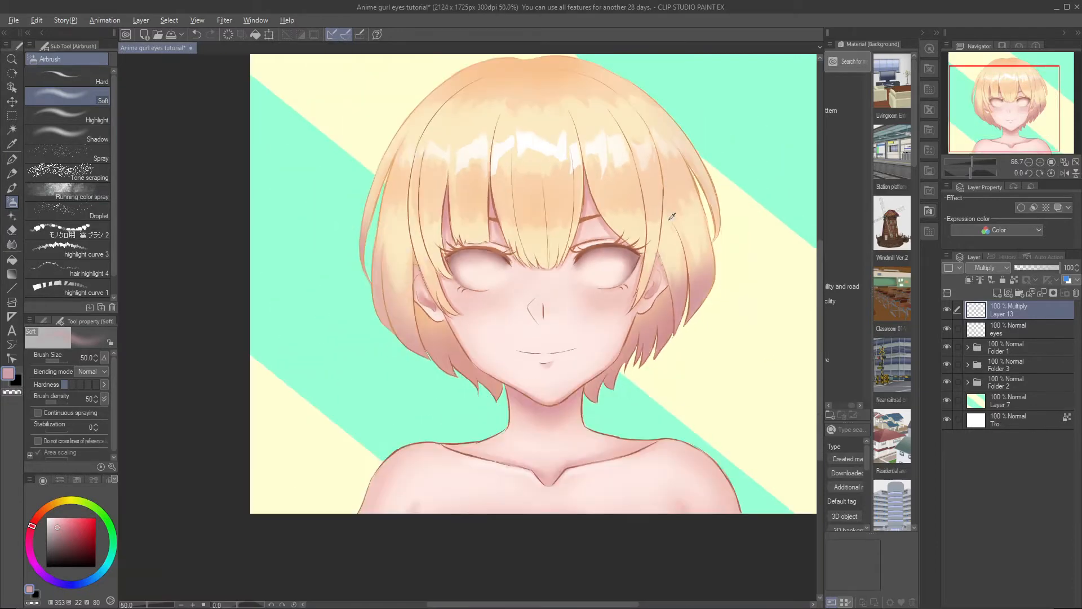
pyautogui.scroll(9, 642, 186)
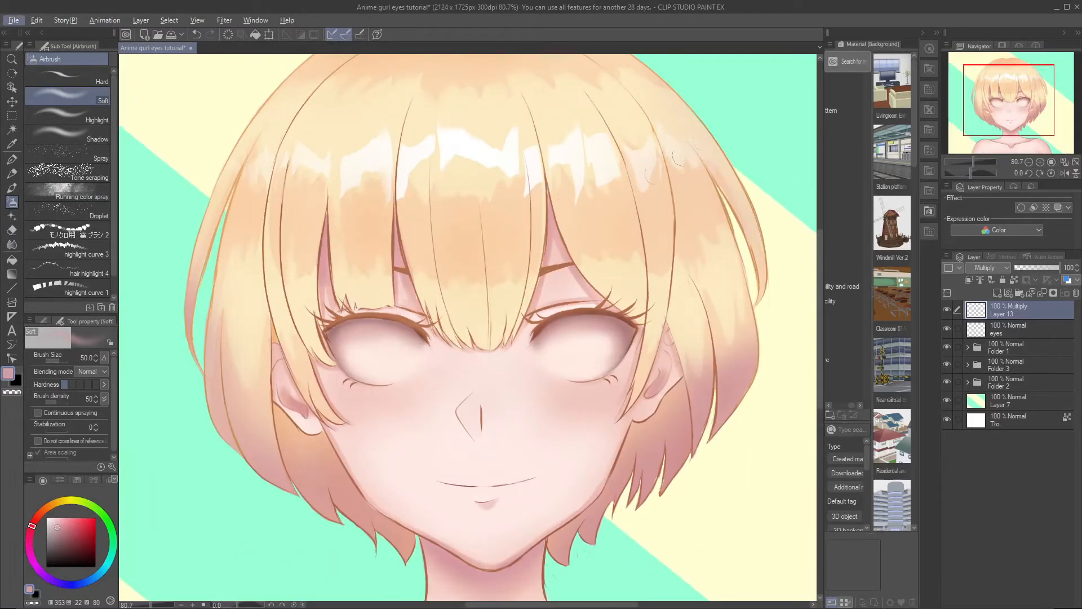
pyautogui.hotkey('ctrl', 's')
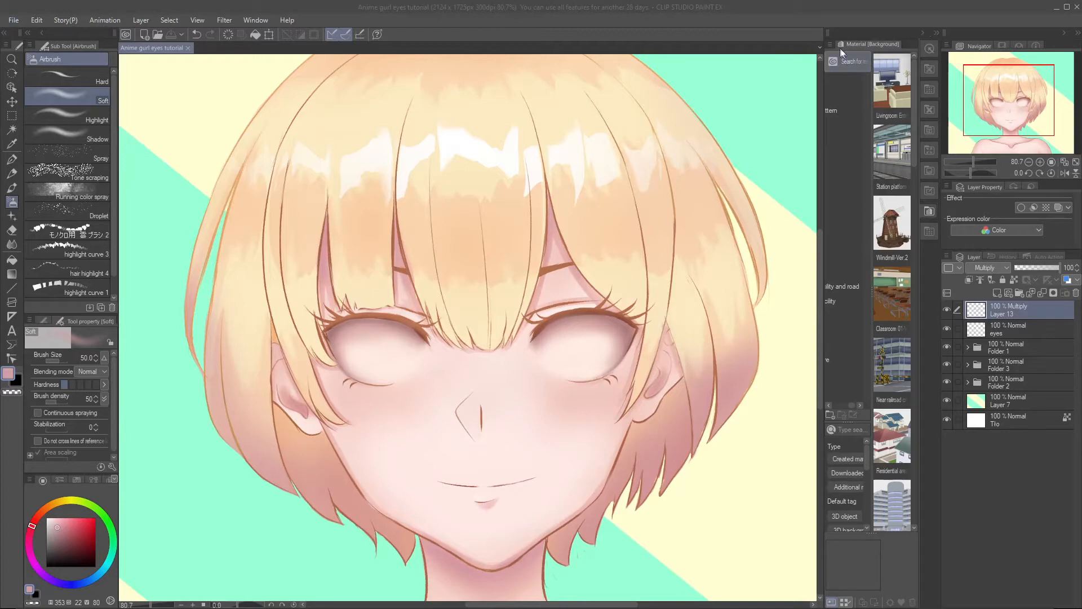
# Paint round dark red irises (H 359, S 66, V 57) in both eyes on a new layer with the soft airbrush at size 80.
pyautogui.click(998, 291)
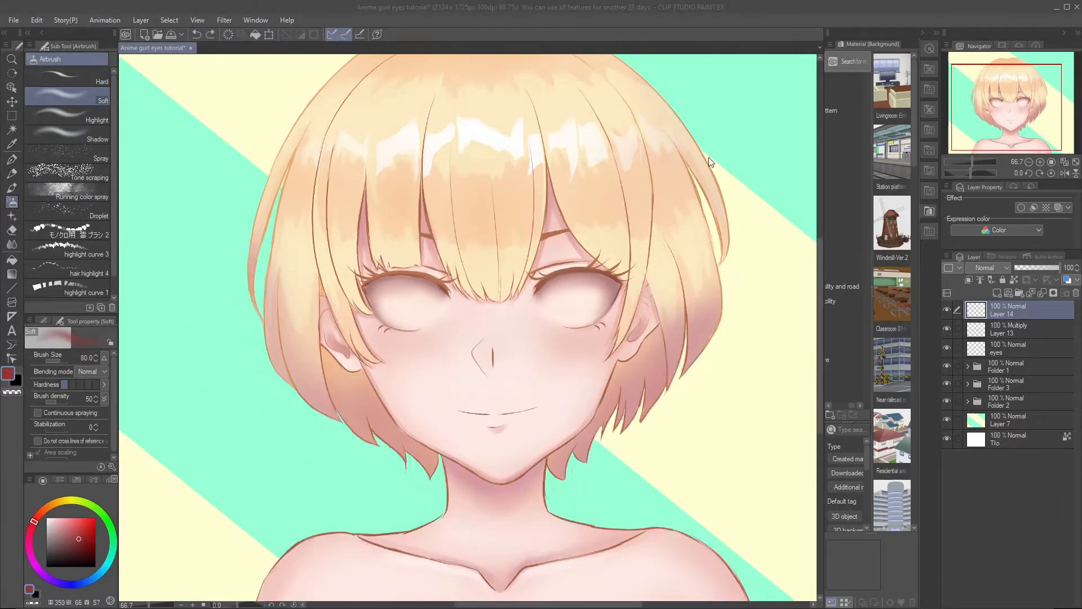
pyautogui.scroll(3, 529, 263)
pyautogui.moveTo(584, 307); pyautogui.dragTo(599, 293)
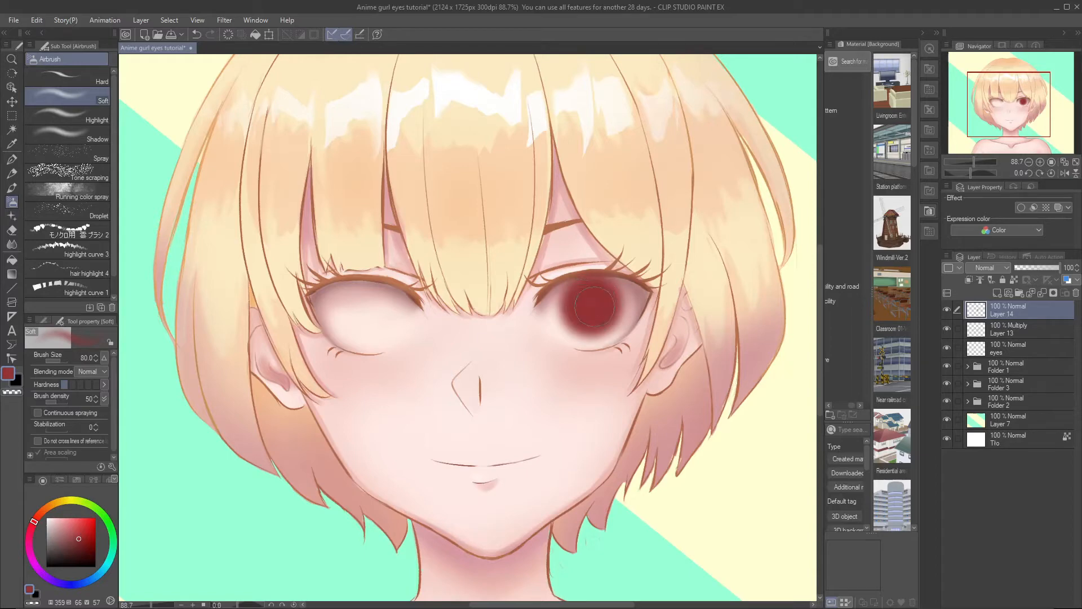
pyautogui.moveTo(358, 307)
pyautogui.mouseDown()
pyautogui.moveTo(368, 286)
pyautogui.moveTo(381, 306)
pyautogui.moveTo(348, 308)
pyautogui.moveTo(380, 305)
pyautogui.moveTo(367, 294)
pyautogui.moveTo(355, 321)
pyautogui.moveTo(363, 298)
pyautogui.moveTo(377, 310)
pyautogui.moveTo(372, 321)
pyautogui.moveTo(360, 300)
pyautogui.moveTo(375, 301)
pyautogui.moveTo(365, 318)
pyautogui.moveTo(354, 298)
pyautogui.moveTo(375, 313)
pyautogui.moveTo(354, 319)
pyautogui.moveTo(369, 303)
pyautogui.moveTo(349, 303)
pyautogui.moveTo(373, 305)
pyautogui.moveTo(353, 313)
pyautogui.mouseUp()
pyautogui.hotkey('ctrl', 'z')
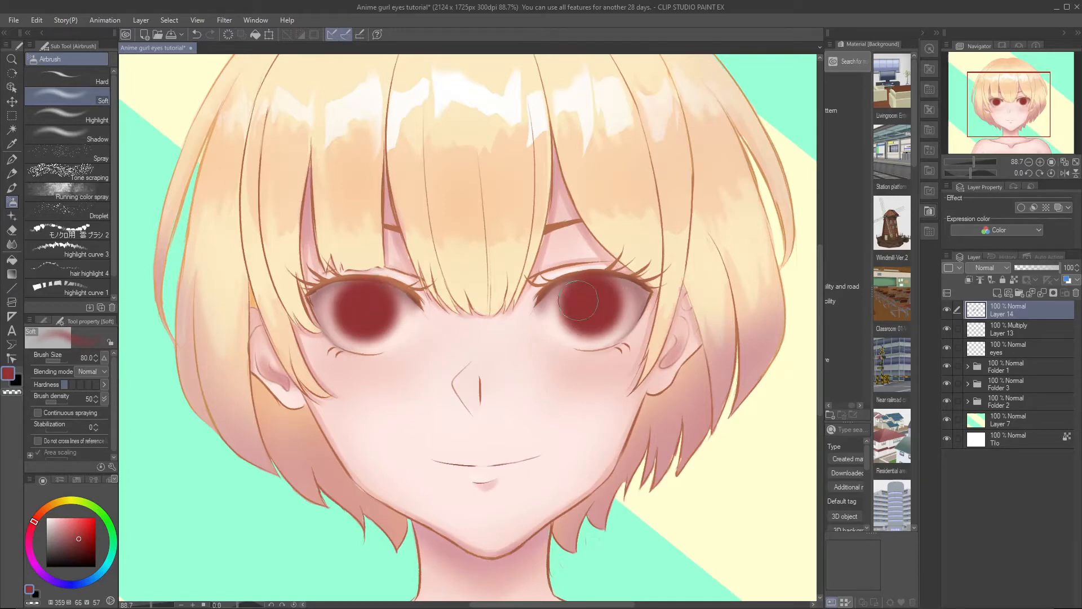
# Add another new layer above the red iris layer.
pyautogui.scroll(-3, 583, 303)
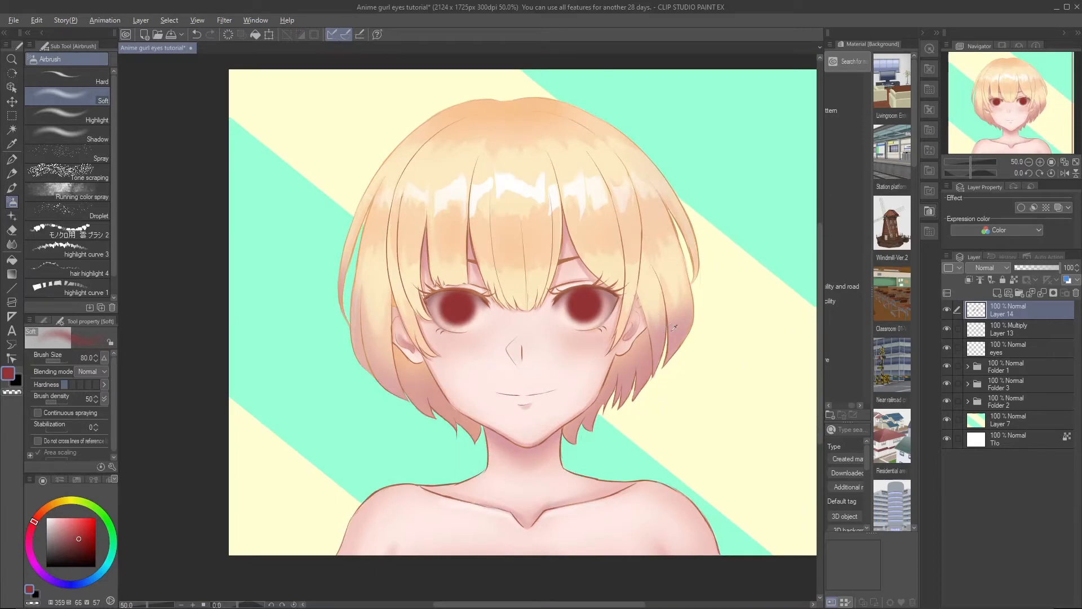
pyautogui.scroll(3, 496, 249)
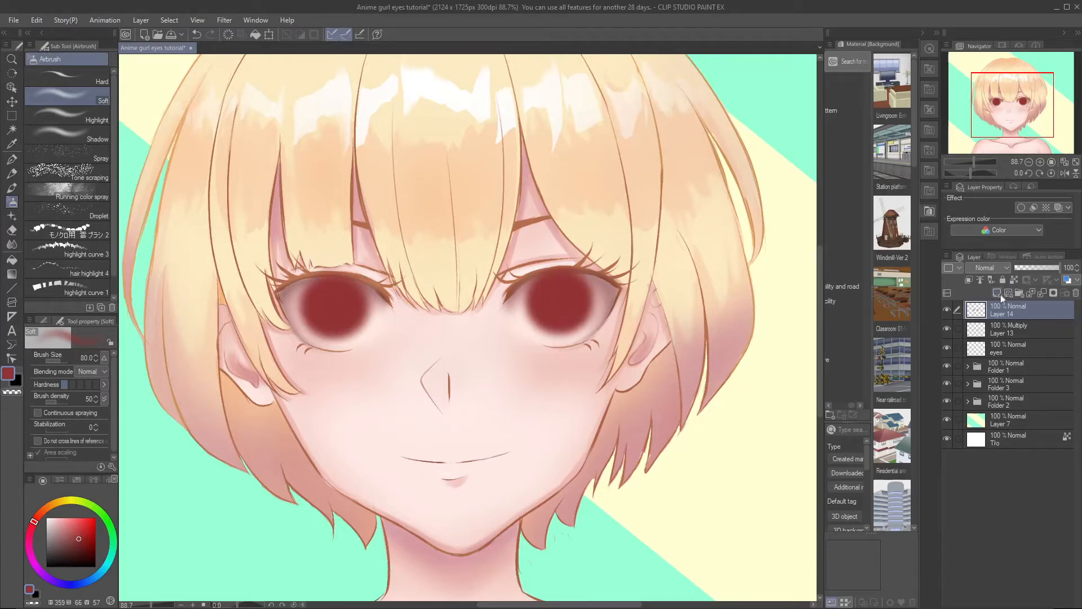
pyautogui.click(996, 294)
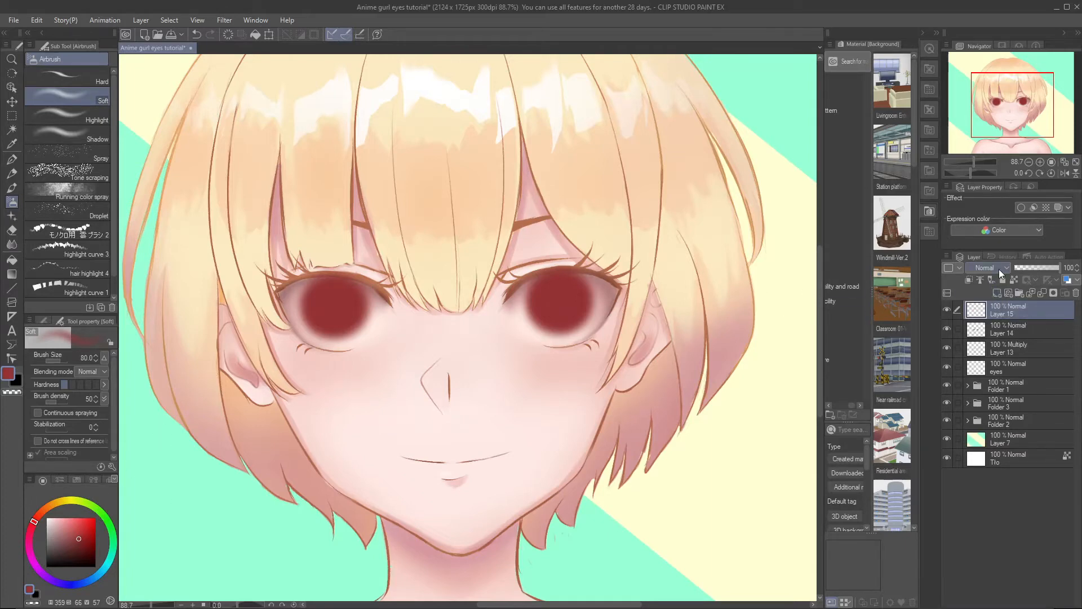
pyautogui.click(79, 554)
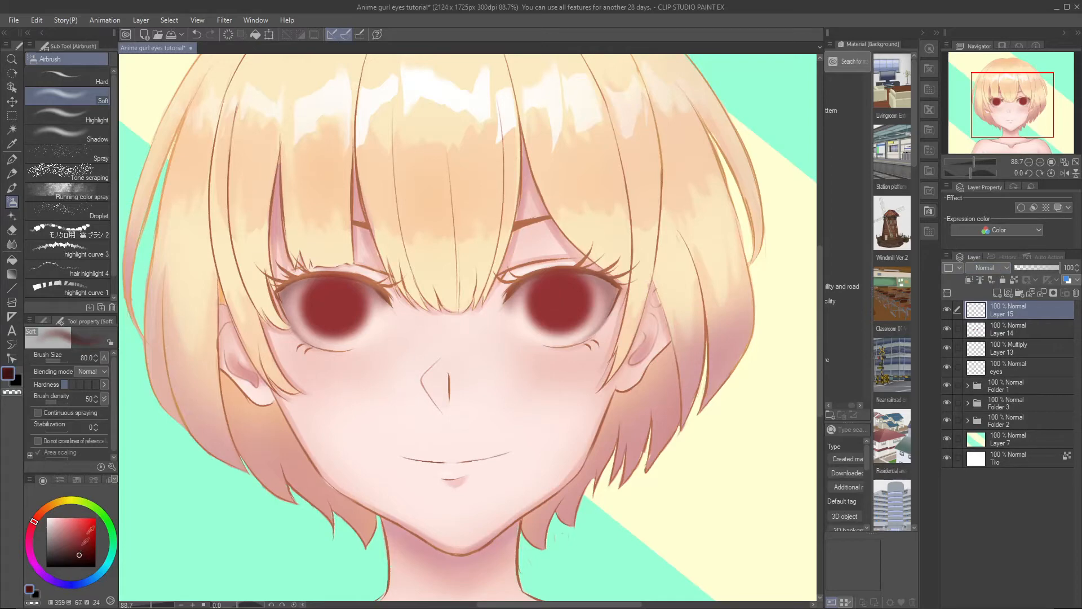
pyautogui.moveTo(548, 289)
pyautogui.mouseDown()
pyautogui.moveTo(580, 303)
pyautogui.moveTo(566, 283)
pyautogui.mouseUp()
pyautogui.hotkey('ctrl', 'z')
pyautogui.press('[')
pyautogui.press('[')
pyautogui.press('[')
pyautogui.press('[')
pyautogui.press('[')
pyautogui.moveTo(539, 295); pyautogui.dragTo(563, 283)
pyautogui.hotkey('ctrl', 'z')
pyautogui.hotkey('ctrl', 'z')
pyautogui.click(77, 536)
pyautogui.press(']')
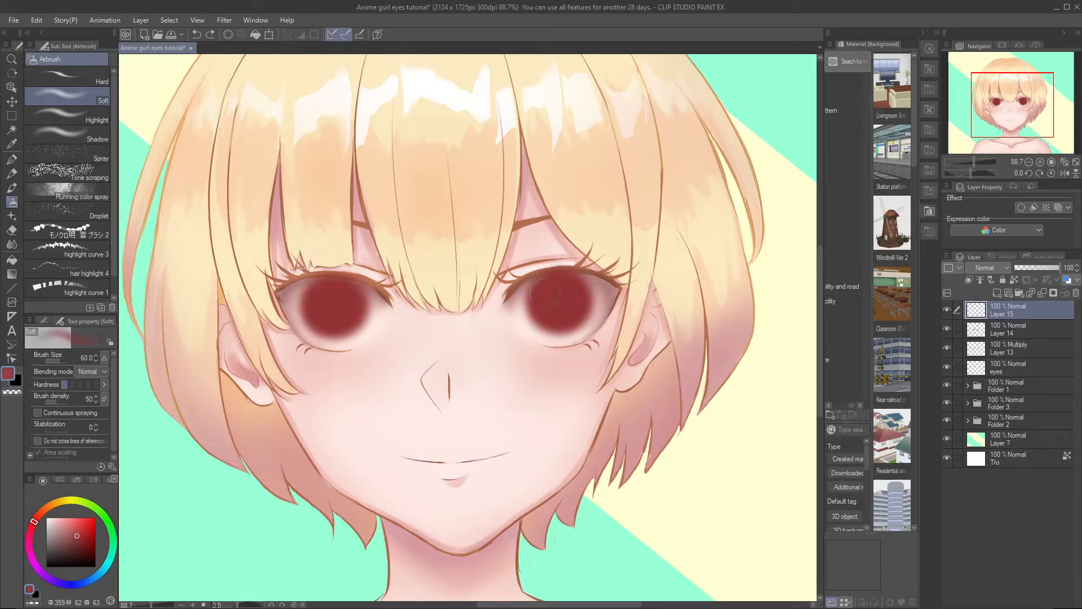
pyautogui.click(83, 546)
pyautogui.moveTo(567, 300)
pyautogui.mouseDown()
pyautogui.moveTo(557, 297)
pyautogui.moveTo(565, 290)
pyautogui.mouseUp()
pyautogui.hotkey('ctrl', 'z')
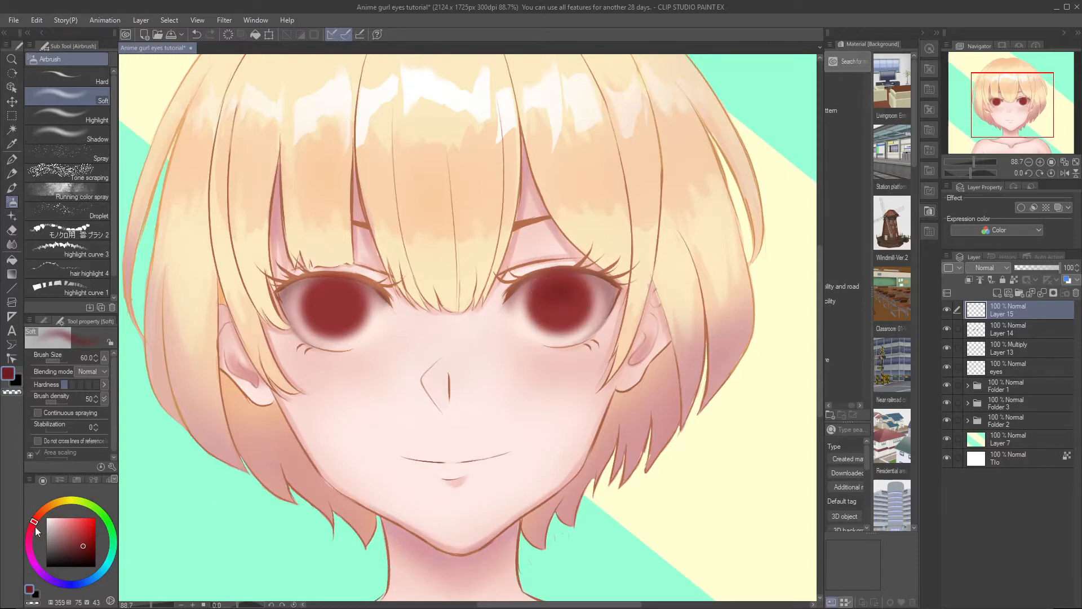
# Darken the upper part of both irises with a deep red soft airbrush (H 353, S 83, V 41).
pyautogui.moveTo(555, 285); pyautogui.dragTo(553, 300)
pyautogui.press('[')
pyautogui.press('[')
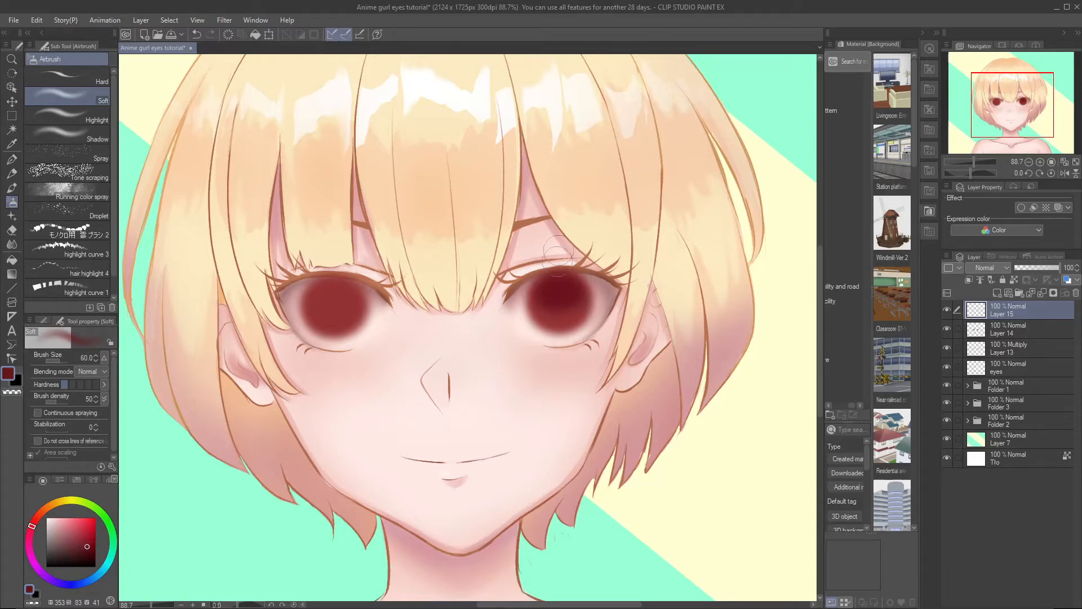
pyautogui.moveTo(547, 285)
pyautogui.mouseDown()
pyautogui.moveTo(540, 306)
pyautogui.moveTo(570, 295)
pyautogui.moveTo(567, 285)
pyautogui.moveTo(582, 294)
pyautogui.moveTo(538, 300)
pyautogui.moveTo(575, 298)
pyautogui.mouseUp()
pyautogui.press(']')
pyautogui.moveTo(316, 296)
pyautogui.mouseDown()
pyautogui.moveTo(354, 299)
pyautogui.moveTo(317, 302)
pyautogui.moveTo(350, 308)
pyautogui.moveTo(331, 291)
pyautogui.mouseUp()
pyautogui.press(']')
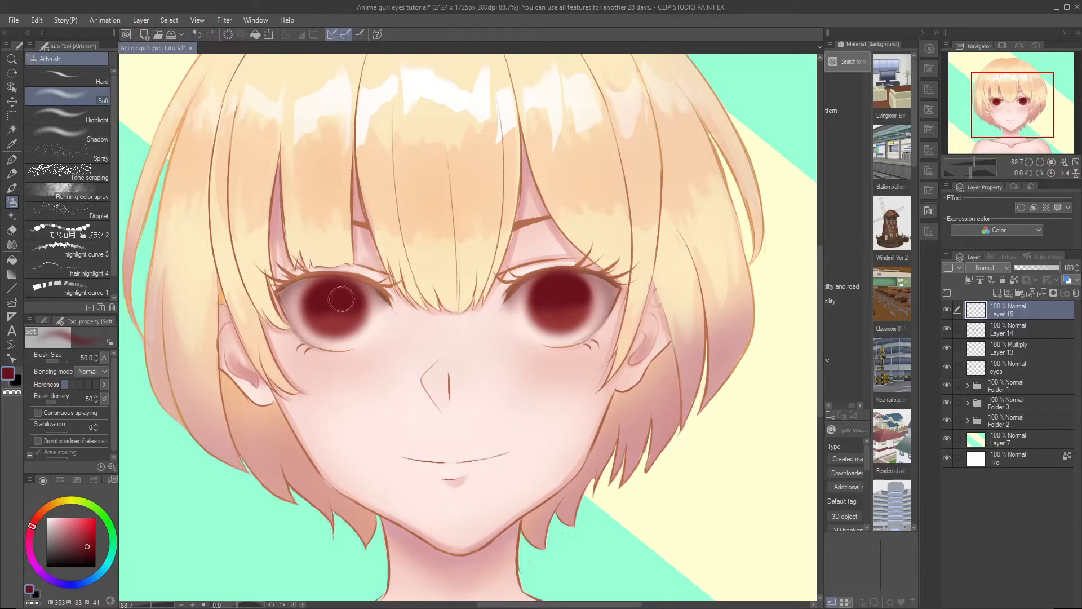
pyautogui.moveTo(341, 298)
pyautogui.mouseDown()
pyautogui.moveTo(341, 310)
pyautogui.moveTo(321, 303)
pyautogui.moveTo(335, 293)
pyautogui.mouseUp()
pyautogui.moveTo(551, 289)
pyautogui.mouseDown()
pyautogui.moveTo(565, 292)
pyautogui.moveTo(571, 323)
pyautogui.mouseUp()
# Airbrush a lighter pinkish red (H 353, S 55, V 75) into the lower irises and blend it with a mid red (H 353, S 61, V 60).
pyautogui.click(73, 530)
pyautogui.moveTo(357, 321)
pyautogui.mouseDown()
pyautogui.moveTo(331, 319)
pyautogui.moveTo(375, 283)
pyautogui.moveTo(330, 318)
pyautogui.moveTo(345, 316)
pyautogui.moveTo(322, 323)
pyautogui.moveTo(352, 310)
pyautogui.mouseUp()
pyautogui.moveTo(566, 298)
pyautogui.mouseDown()
pyautogui.moveTo(550, 313)
pyautogui.moveTo(568, 313)
pyautogui.mouseUp()
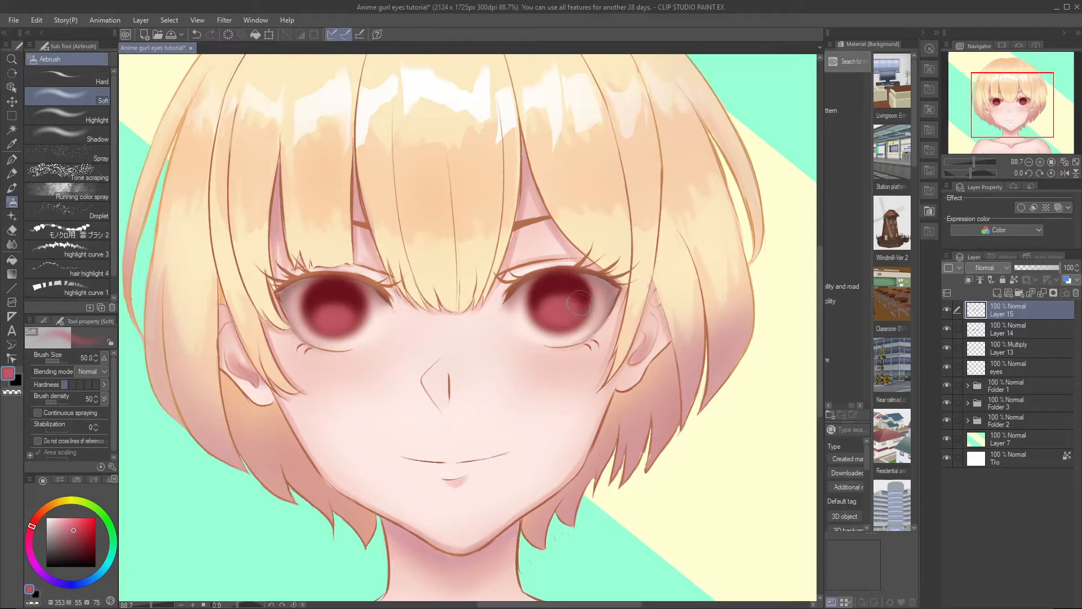
pyautogui.moveTo(329, 318)
pyautogui.mouseDown()
pyautogui.moveTo(270, 351)
pyautogui.moveTo(264, 336)
pyautogui.moveTo(364, 328)
pyautogui.moveTo(354, 253)
pyautogui.moveTo(327, 322)
pyautogui.moveTo(353, 322)
pyautogui.moveTo(324, 316)
pyautogui.moveTo(363, 309)
pyautogui.moveTo(318, 311)
pyautogui.mouseUp()
pyautogui.click(77, 537)
pyautogui.moveTo(575, 307)
pyautogui.mouseDown()
pyautogui.moveTo(537, 316)
pyautogui.moveTo(559, 300)
pyautogui.moveTo(585, 307)
pyautogui.moveTo(561, 297)
pyautogui.moveTo(583, 301)
pyautogui.mouseUp()
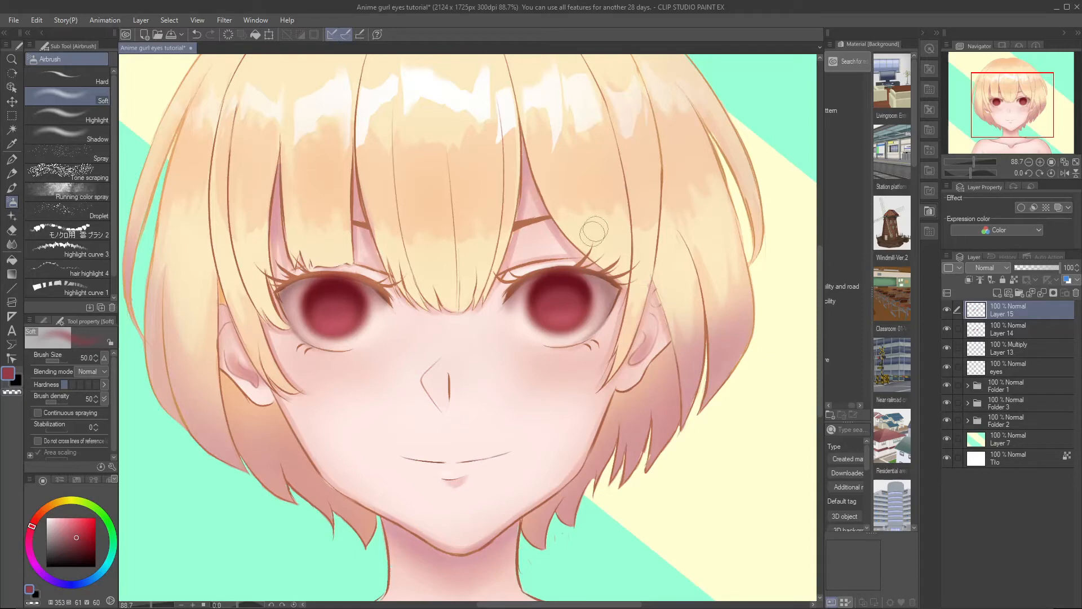
pyautogui.press('i')
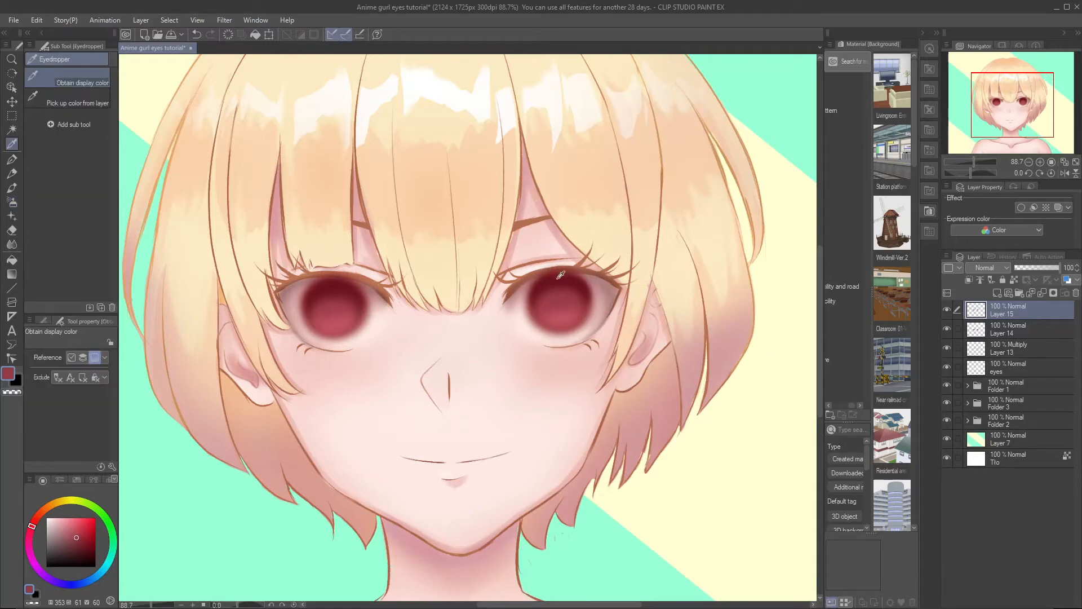
pyautogui.press('b')
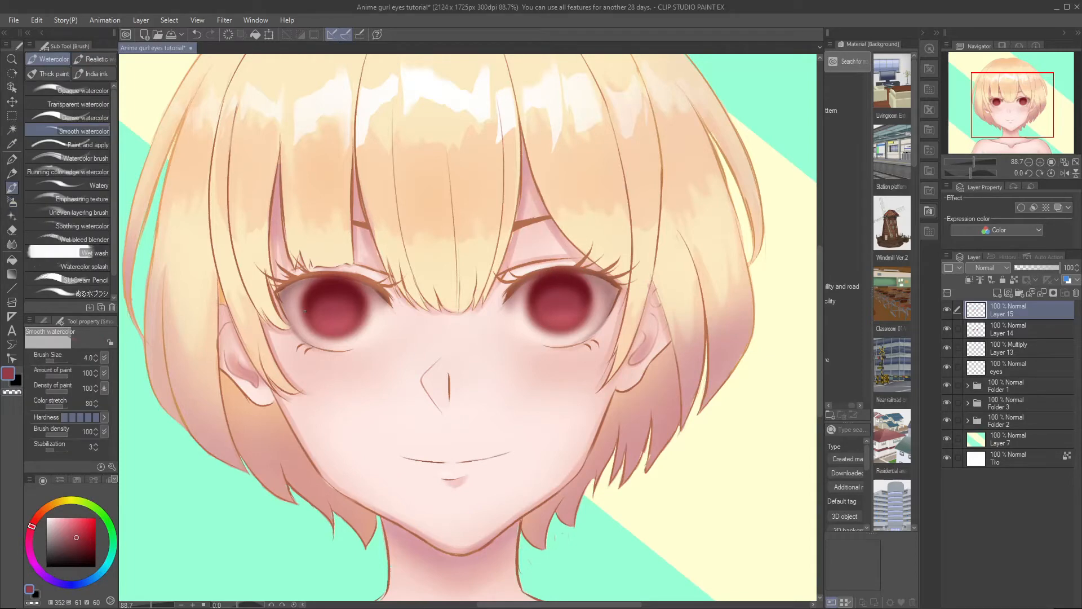
pyautogui.click(12, 216)
pyautogui.click(12, 201)
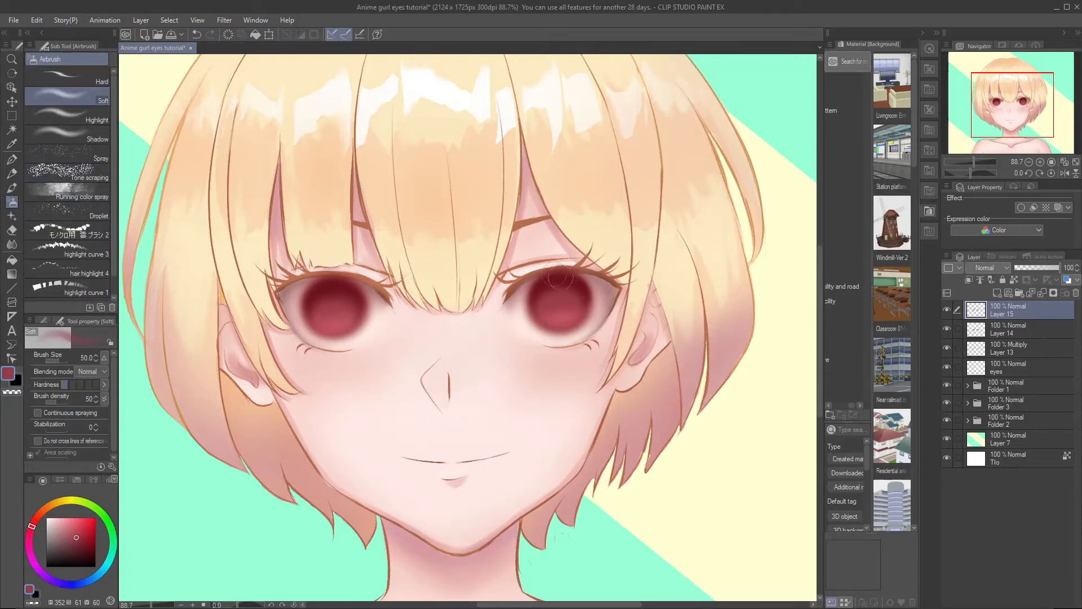
pyautogui.hotkey('ctrl', 'z')
pyautogui.press(']')
pyautogui.press(']')
pyautogui.moveTo(575, 286); pyautogui.dragTo(555, 286)
pyautogui.hotkey('ctrl', 'z')
# Airbrush a saturated orange (H 13, S 69, V 89) glow into the lower centre of both irises at brush size 40.
pyautogui.scroll(-5, 485, 172)
pyautogui.scroll(4, 510, 73)
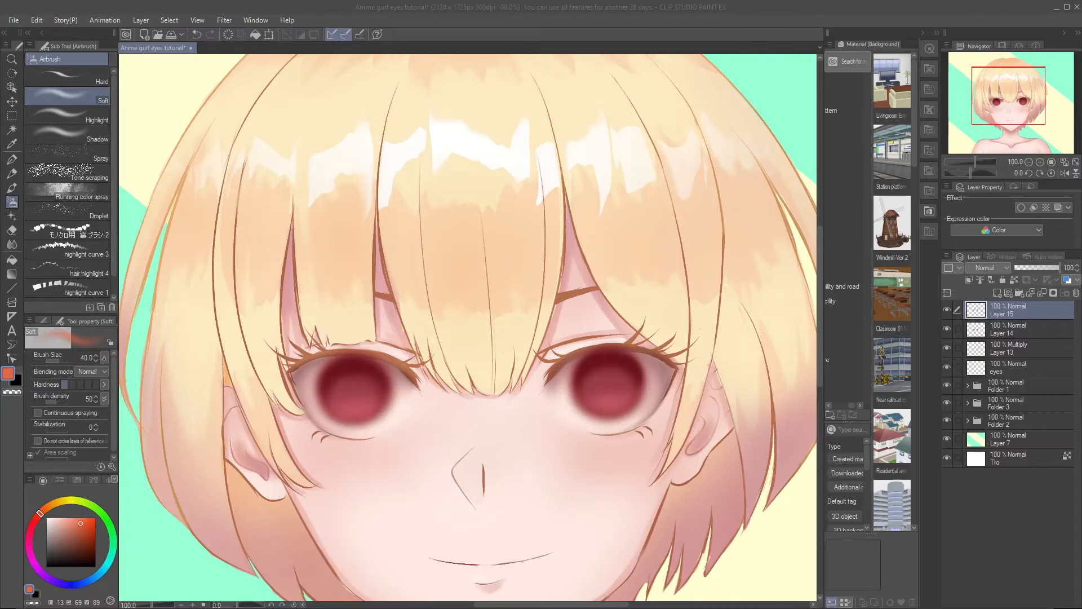
pyautogui.moveTo(605, 371)
pyautogui.mouseDown()
pyautogui.moveTo(600, 392)
pyautogui.moveTo(615, 385)
pyautogui.moveTo(620, 399)
pyautogui.mouseUp()
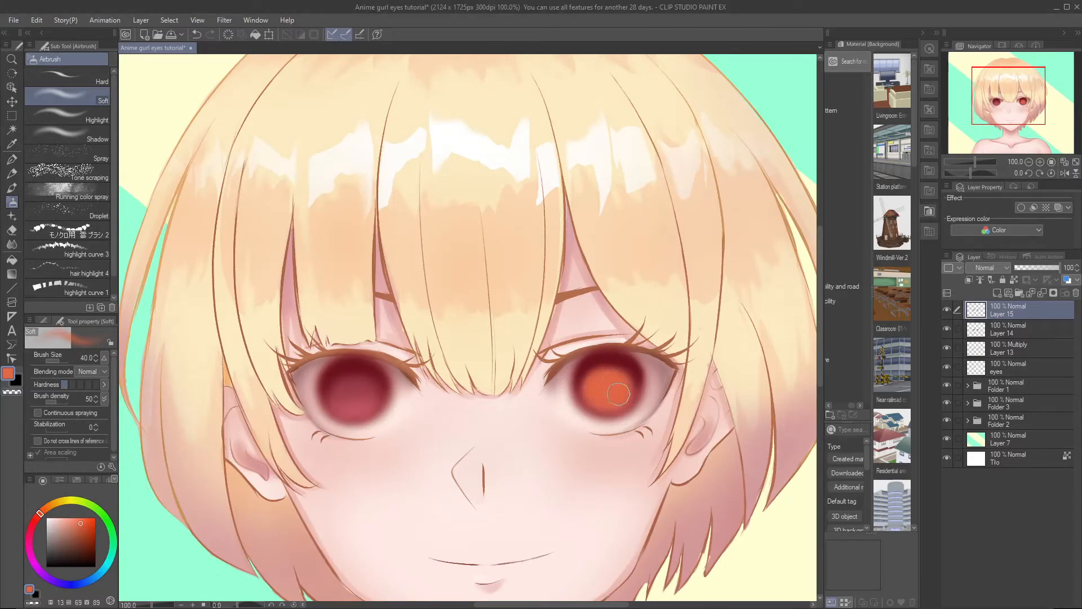
pyautogui.moveTo(603, 380); pyautogui.dragTo(612, 397)
pyautogui.moveTo(347, 400)
pyautogui.mouseDown()
pyautogui.moveTo(347, 407)
pyautogui.moveTo(344, 388)
pyautogui.moveTo(361, 403)
pyautogui.moveTo(362, 388)
pyautogui.moveTo(350, 411)
pyautogui.mouseUp()
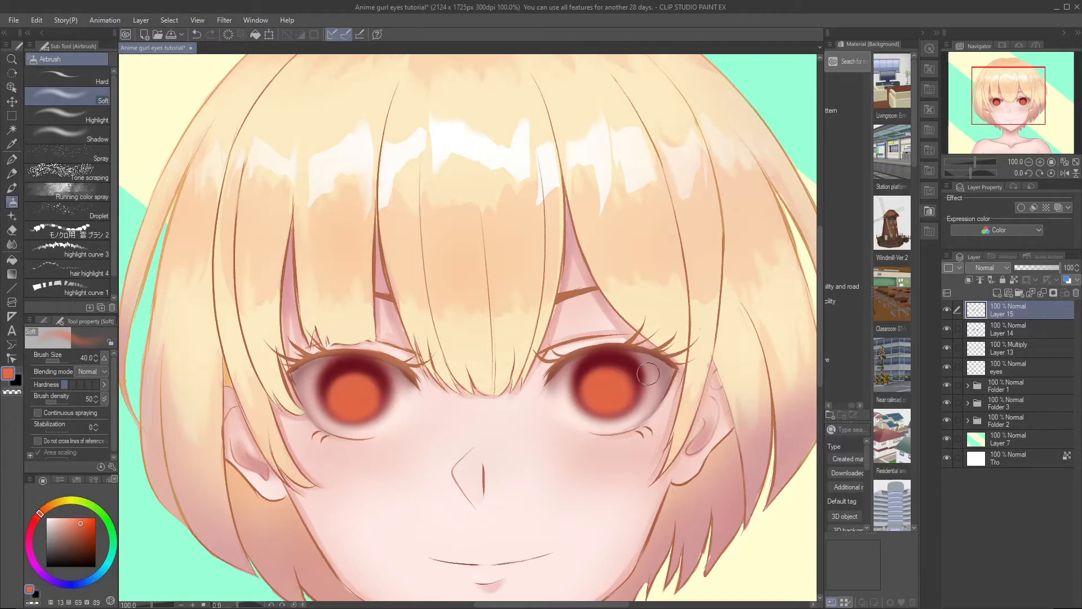
# Brighten the lower part of both orange glows with a light orange (H 30, S 48, V 100).
pyautogui.moveTo(40, 513); pyautogui.dragTo(49, 505)
pyautogui.click(70, 517)
pyautogui.moveTo(600, 399); pyautogui.dragTo(615, 397)
pyautogui.moveTo(346, 401); pyautogui.dragTo(362, 408)
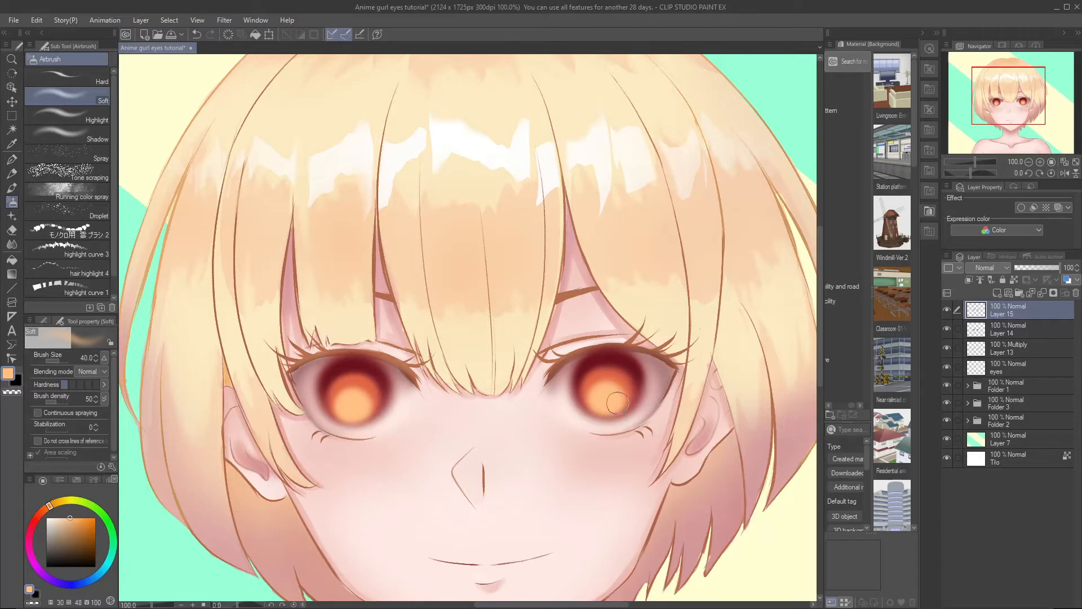
# Darken the upper irises over the orange glow with a deep red (H 353, S 82, V 42) soft airbrush at size 40.
pyautogui.press('b')
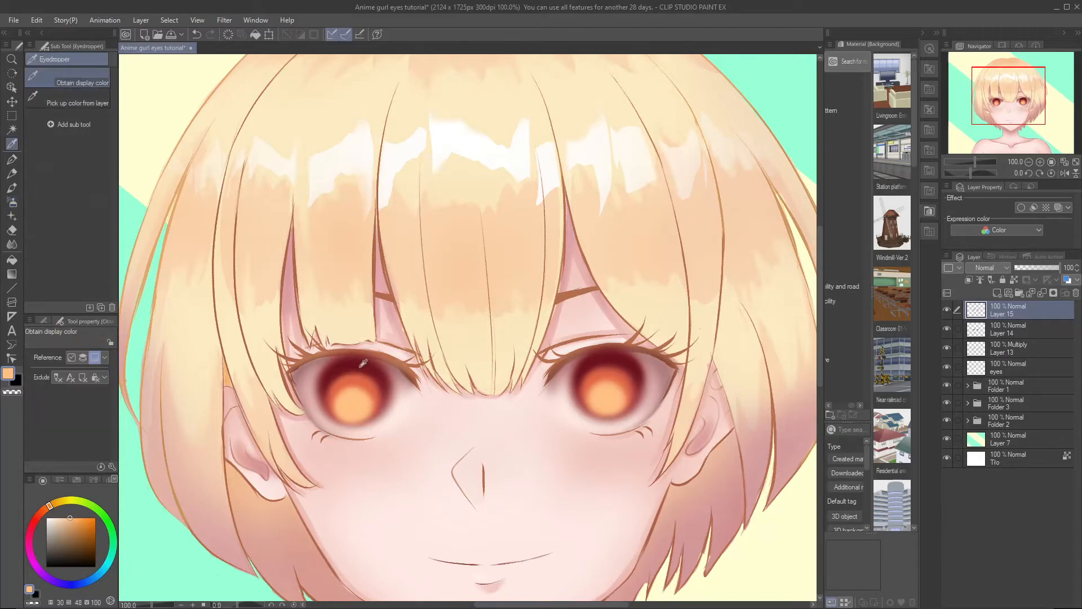
pyautogui.keyDown('alt'); pyautogui.click(359, 360); pyautogui.keyUp('alt')
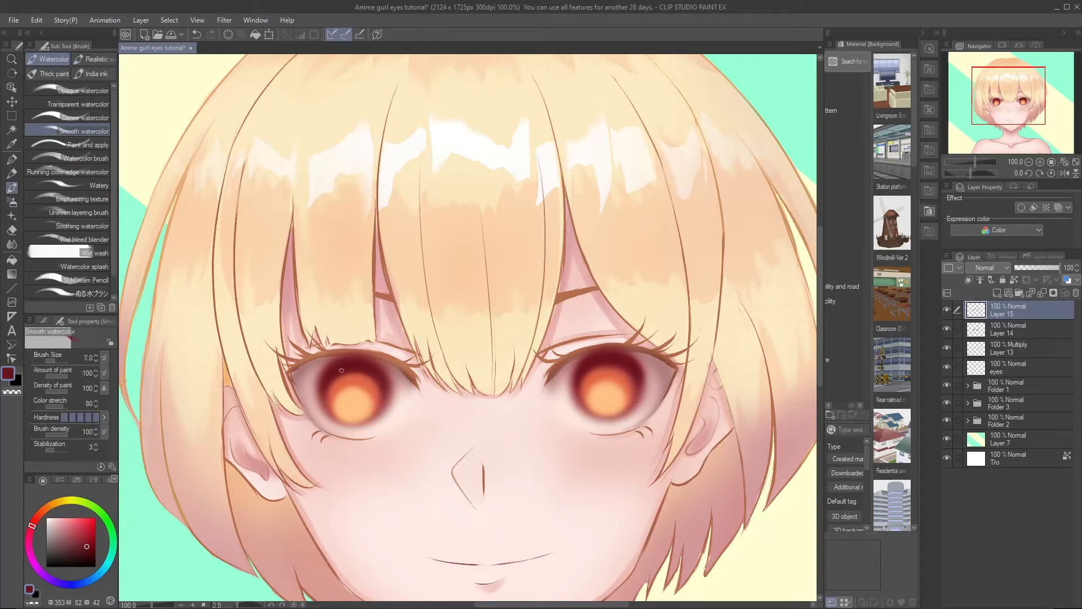
pyautogui.press('b')
pyautogui.press('[')
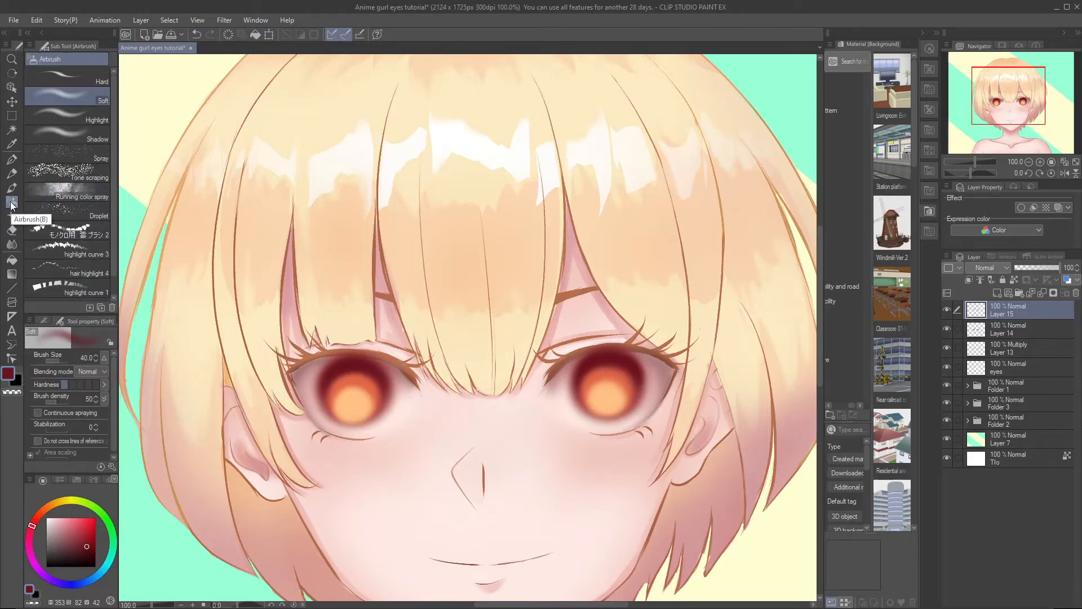
pyautogui.moveTo(349, 367)
pyautogui.mouseDown()
pyautogui.moveTo(377, 388)
pyautogui.moveTo(336, 379)
pyautogui.moveTo(354, 371)
pyautogui.moveTo(338, 393)
pyautogui.moveTo(380, 392)
pyautogui.moveTo(352, 390)
pyautogui.mouseUp()
pyautogui.hotkey('ctrl', 'z')
pyautogui.moveTo(616, 364)
pyautogui.mouseDown()
pyautogui.moveTo(589, 370)
pyautogui.moveTo(627, 364)
pyautogui.moveTo(608, 364)
pyautogui.moveTo(590, 395)
pyautogui.mouseUp()
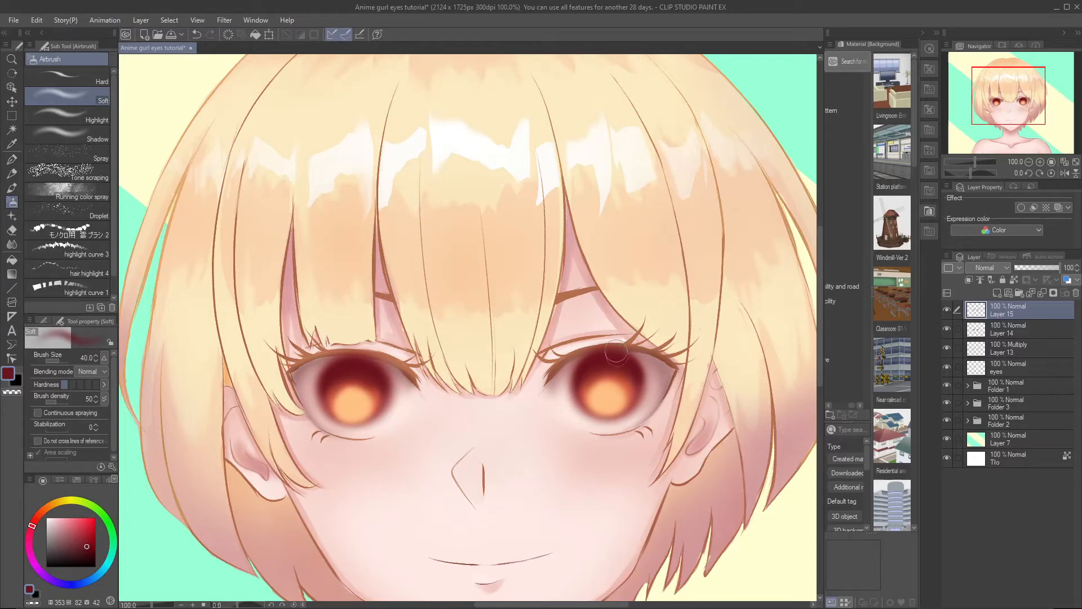
# Blend the dark red into the orange in both irises with a sampled red-orange (H 9, S 68, V 76) soft airbrush.
pyautogui.press('i')
pyautogui.click(631, 378)
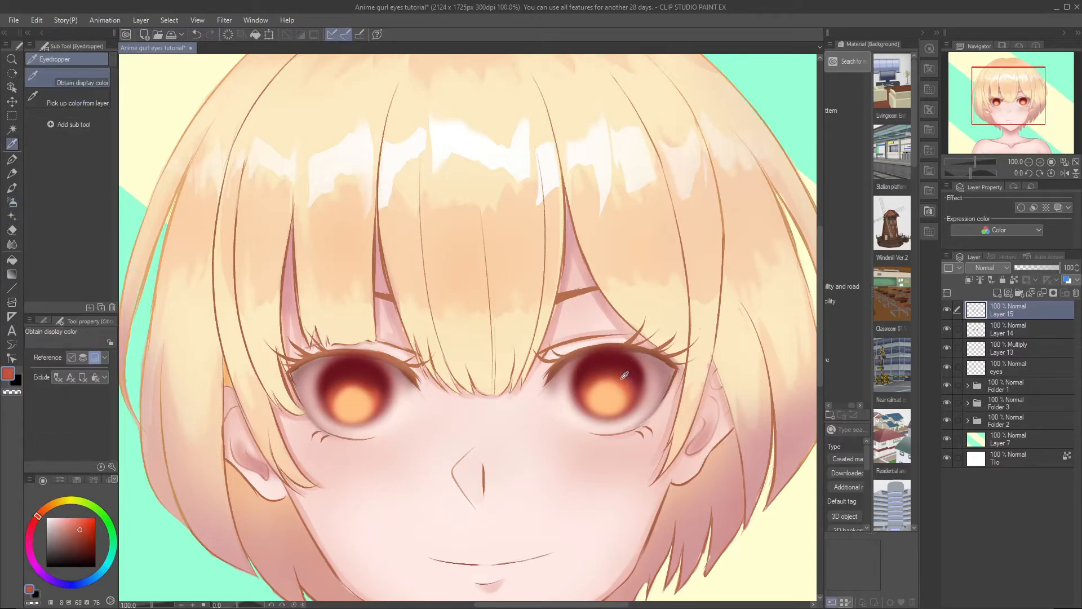
pyautogui.press('b')
pyautogui.press(']')
pyautogui.press(']')
pyautogui.press(']')
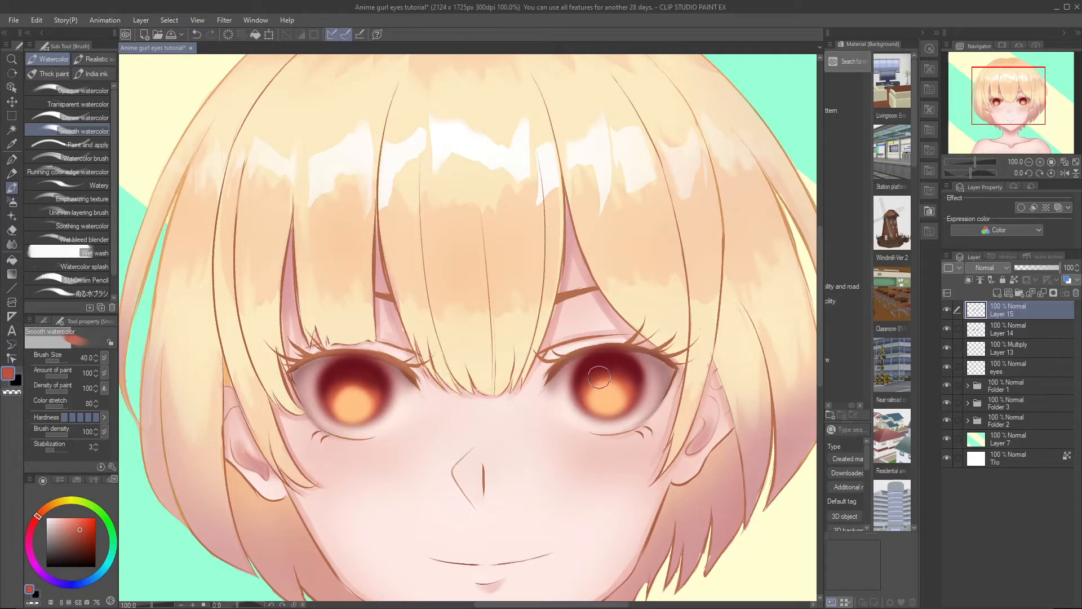
pyautogui.press('b')
pyautogui.moveTo(604, 375)
pyautogui.mouseDown()
pyautogui.moveTo(627, 381)
pyautogui.moveTo(588, 387)
pyautogui.moveTo(631, 392)
pyautogui.moveTo(611, 386)
pyautogui.mouseUp()
pyautogui.moveTo(349, 398)
pyautogui.mouseDown()
pyautogui.moveTo(373, 392)
pyautogui.moveTo(347, 396)
pyautogui.moveTo(367, 401)
pyautogui.moveTo(353, 379)
pyautogui.moveTo(383, 404)
pyautogui.mouseUp()
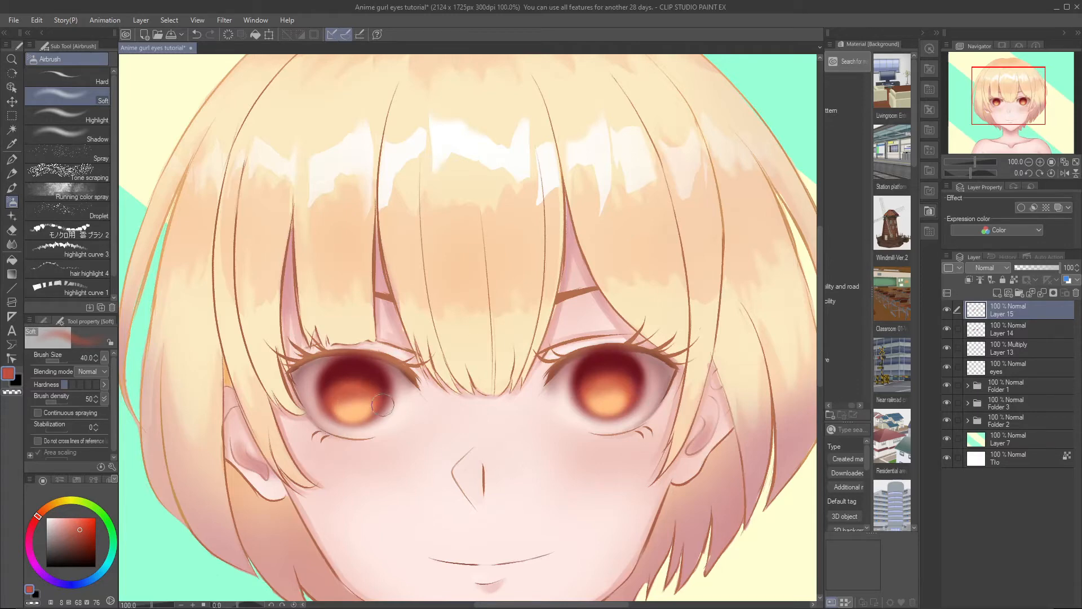
# Restore the bright lower glow of the irises with the sampled light orange (H 30, S 48, V 100).
pyautogui.keyDown('alt'); pyautogui.click(613, 401); pyautogui.keyUp('alt')
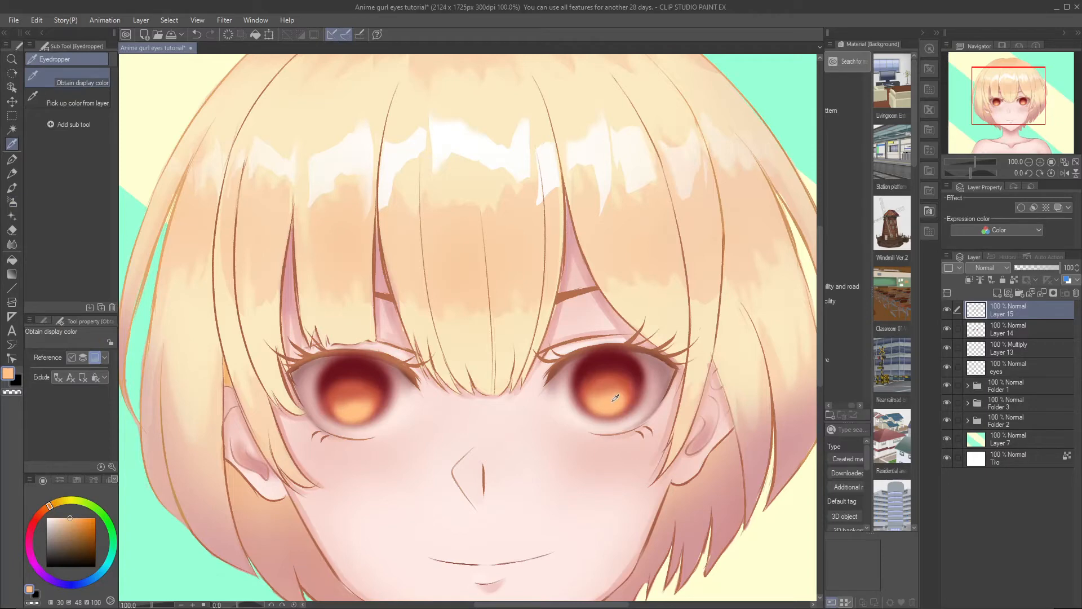
pyautogui.press('b')
pyautogui.moveTo(602, 399)
pyautogui.mouseDown()
pyautogui.moveTo(634, 394)
pyautogui.moveTo(602, 400)
pyautogui.mouseUp()
pyautogui.hotkey('ctrl', 'z')
pyautogui.press('b')
pyautogui.moveTo(359, 409)
pyautogui.mouseDown()
pyautogui.moveTo(414, 398)
pyautogui.moveTo(366, 416)
pyautogui.mouseUp()
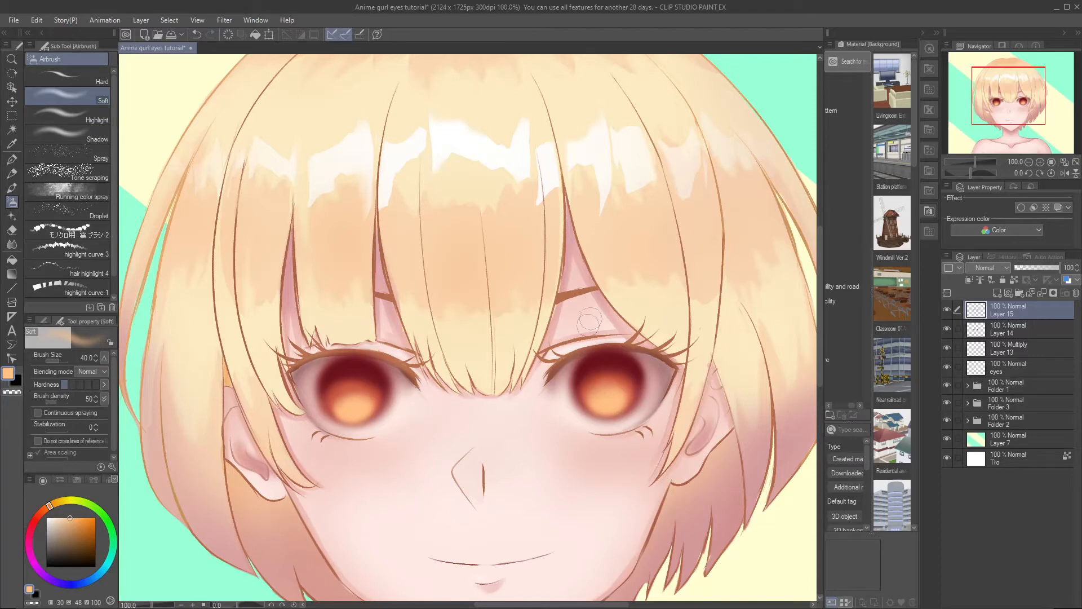
# Soften the upper edge of both orange glows with a sampled red-orange (H 9, S 68, V 74) soft airbrush.
pyautogui.press('i')
pyautogui.click(355, 377)
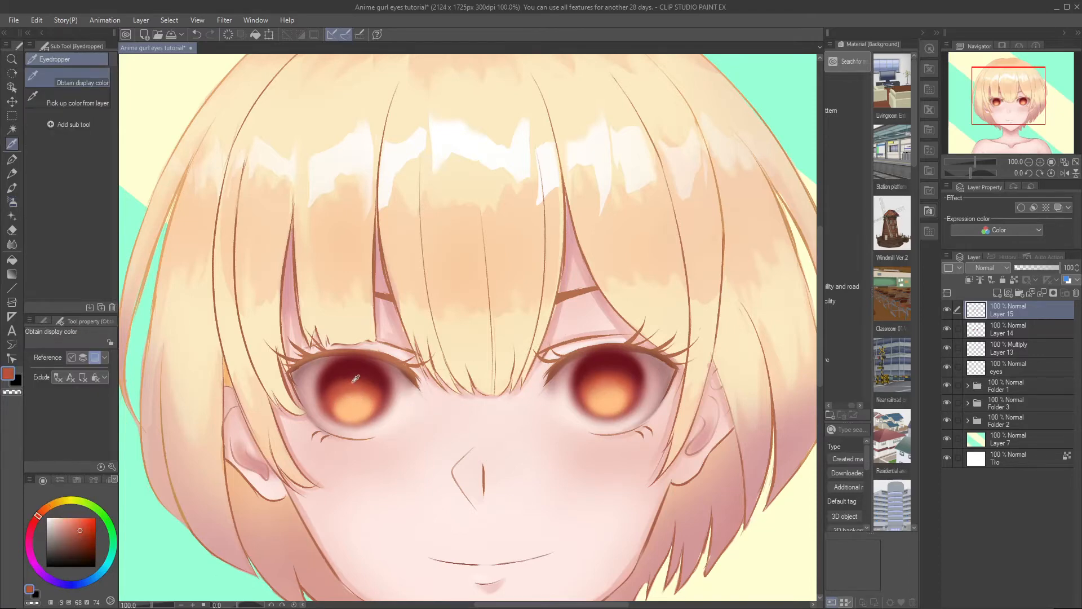
pyautogui.press('b')
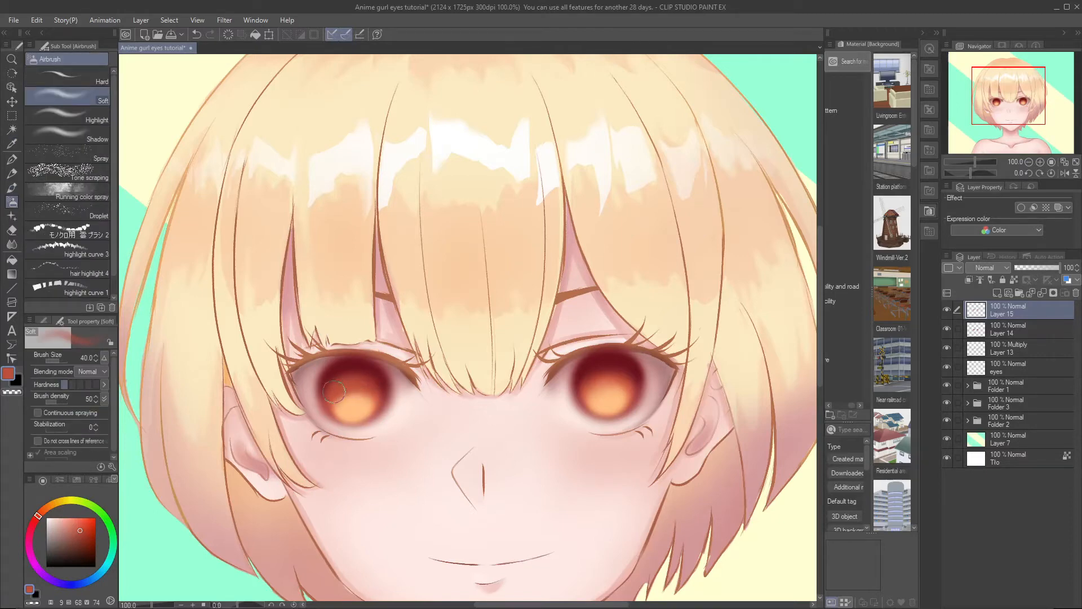
pyautogui.hotkey('ctrl', 'z')
pyautogui.hotkey('ctrl', 'z')
pyautogui.moveTo(348, 382); pyautogui.dragTo(338, 390)
pyautogui.moveTo(610, 378); pyautogui.dragTo(630, 385)
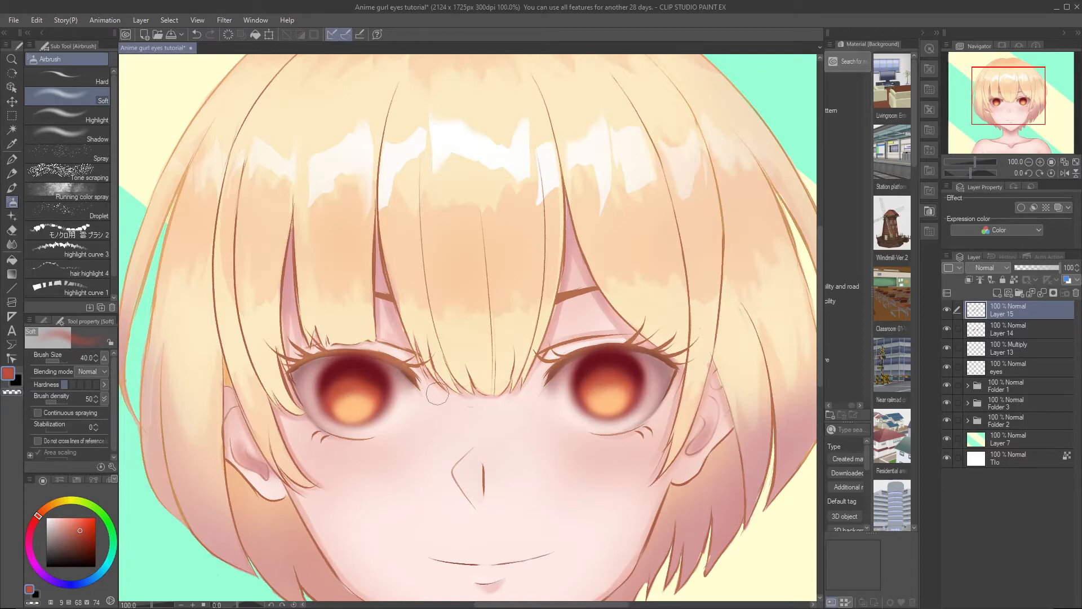
# Touch up the bright centre of both glows with a sampled light orange (H 29, S 48, V 100).
pyautogui.keyDown('alt'); pyautogui.click(345, 404); pyautogui.keyUp('alt')
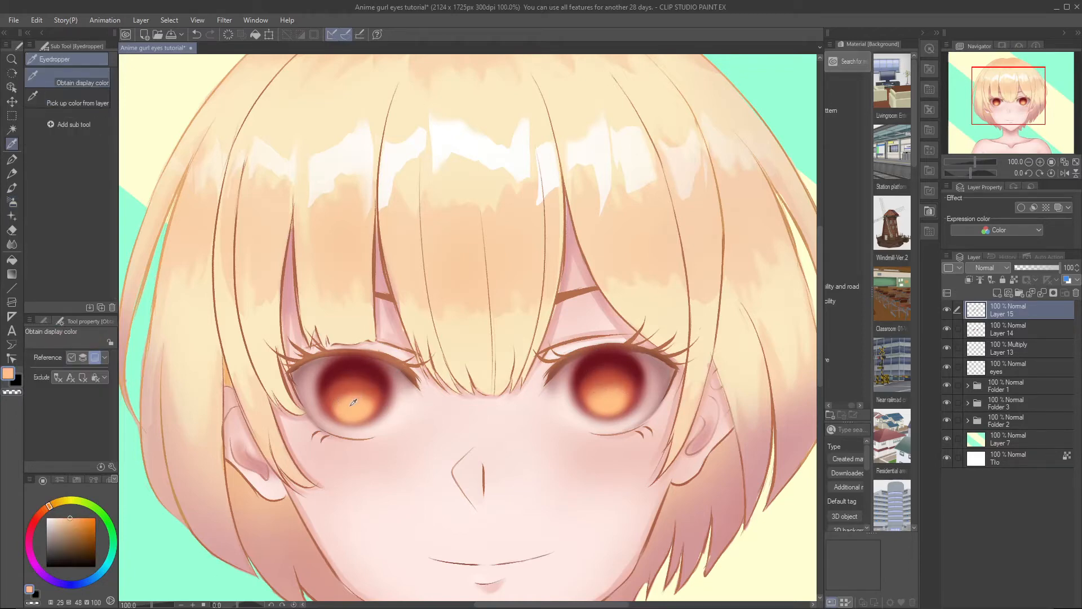
pyautogui.moveTo(347, 405); pyautogui.dragTo(374, 411)
pyautogui.moveTo(607, 393); pyautogui.dragTo(621, 387)
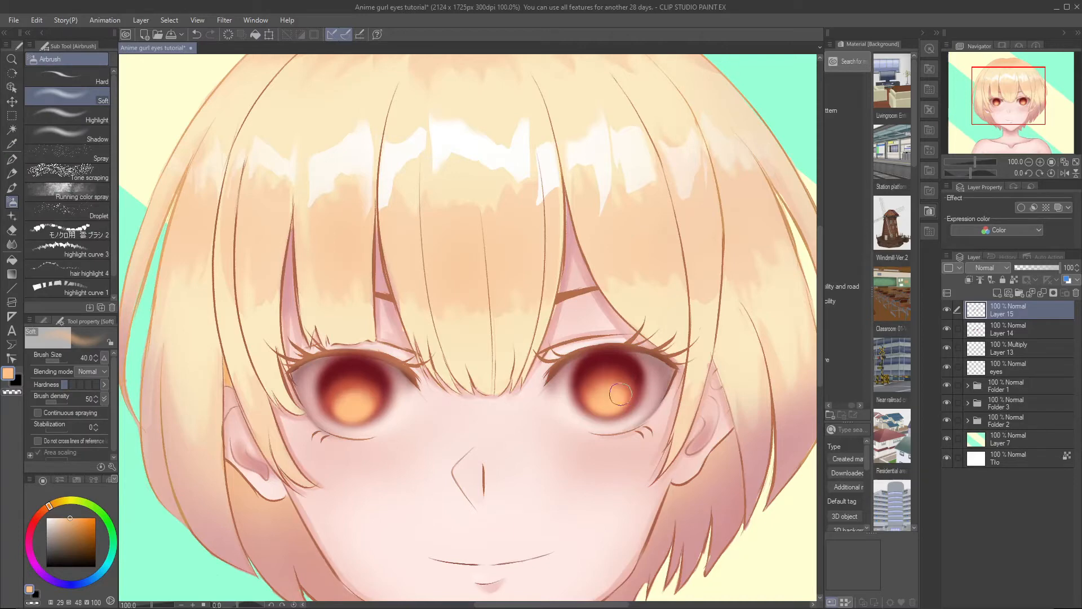
pyautogui.moveTo(345, 401); pyautogui.dragTo(351, 407)
# Add a new layer above the iris layers and set its blending mode to Multiply.
pyautogui.hotkey('ctrl', '0')
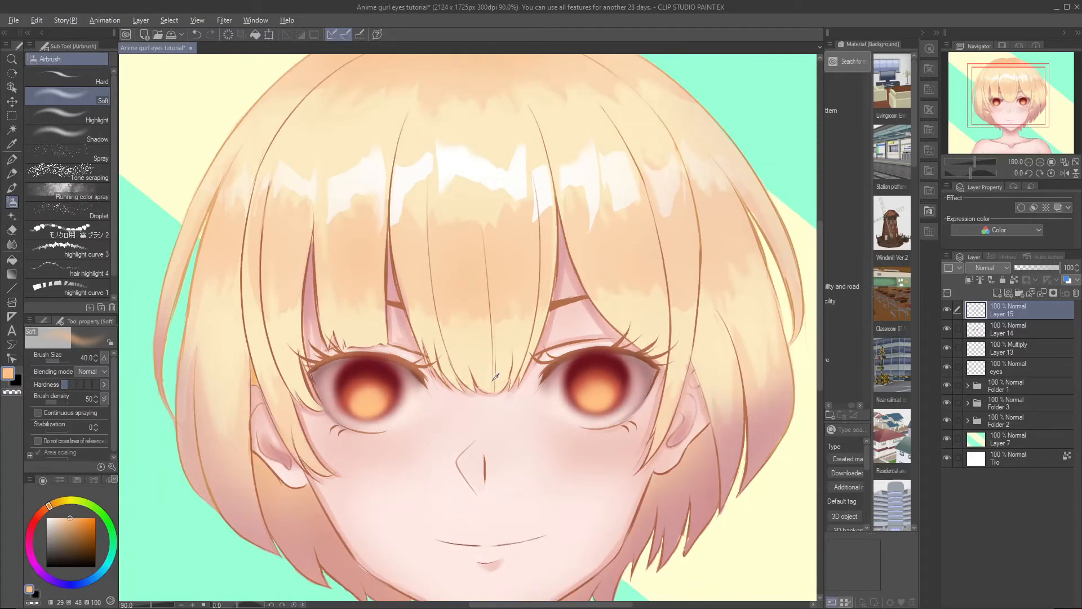
pyautogui.scroll(2, 558, 516)
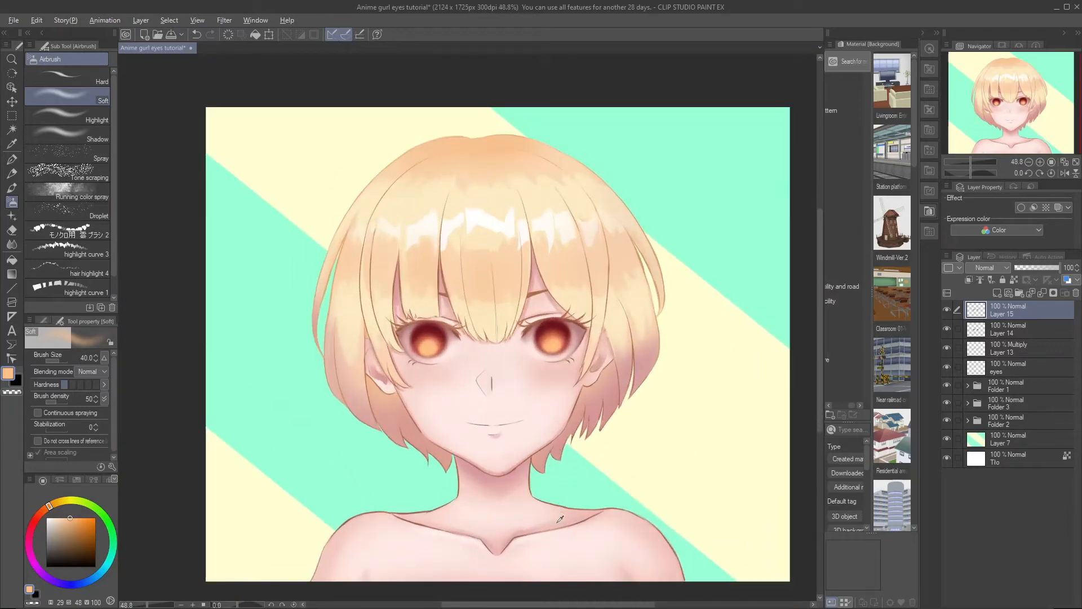
pyautogui.scroll(1, 551, 394)
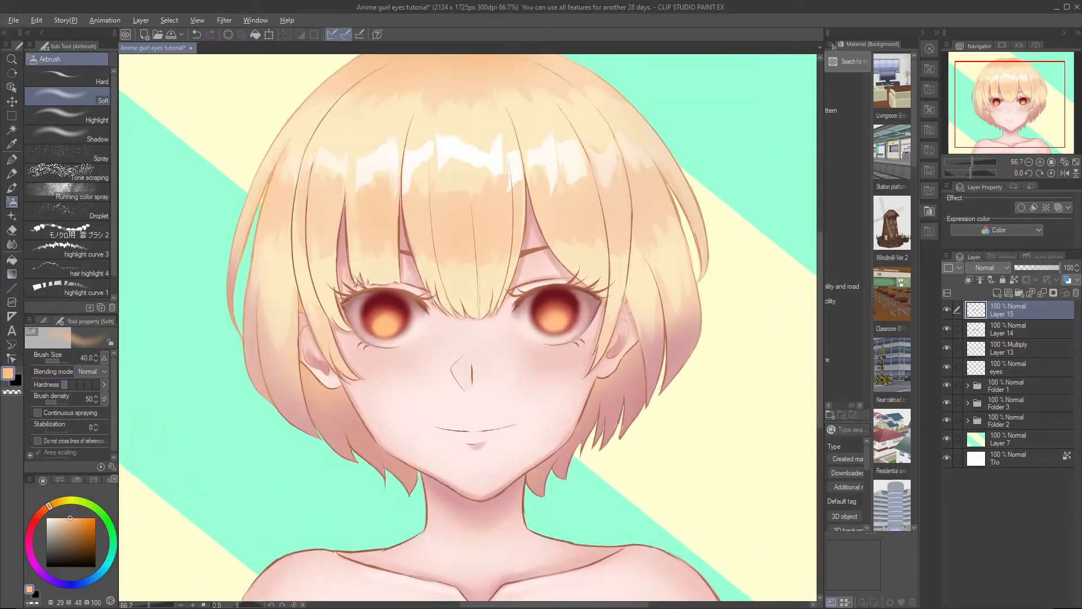
pyautogui.scroll(1, 467, 351)
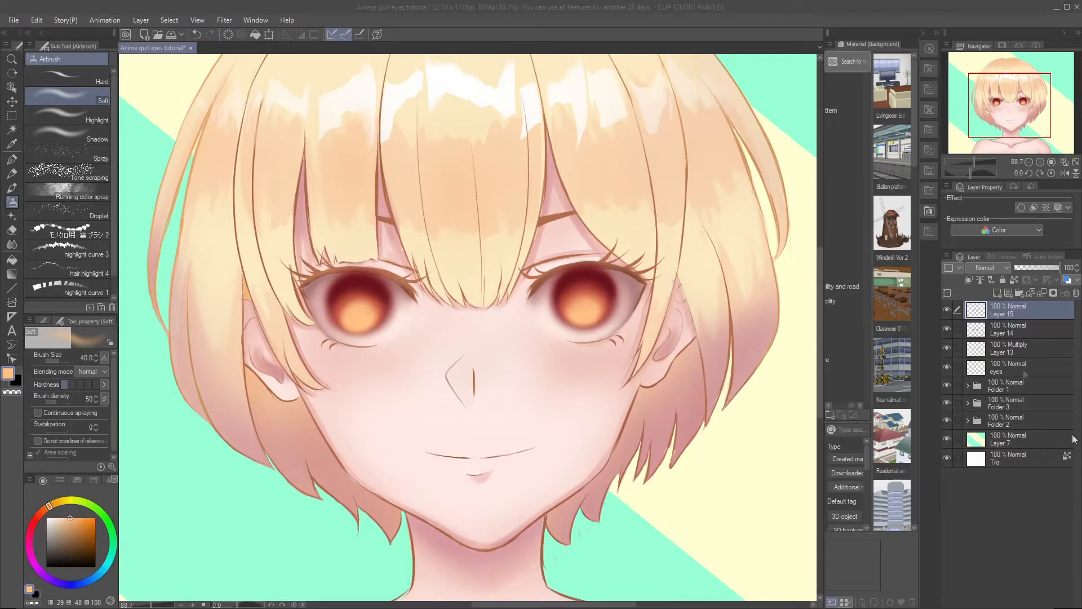
pyautogui.click(997, 293)
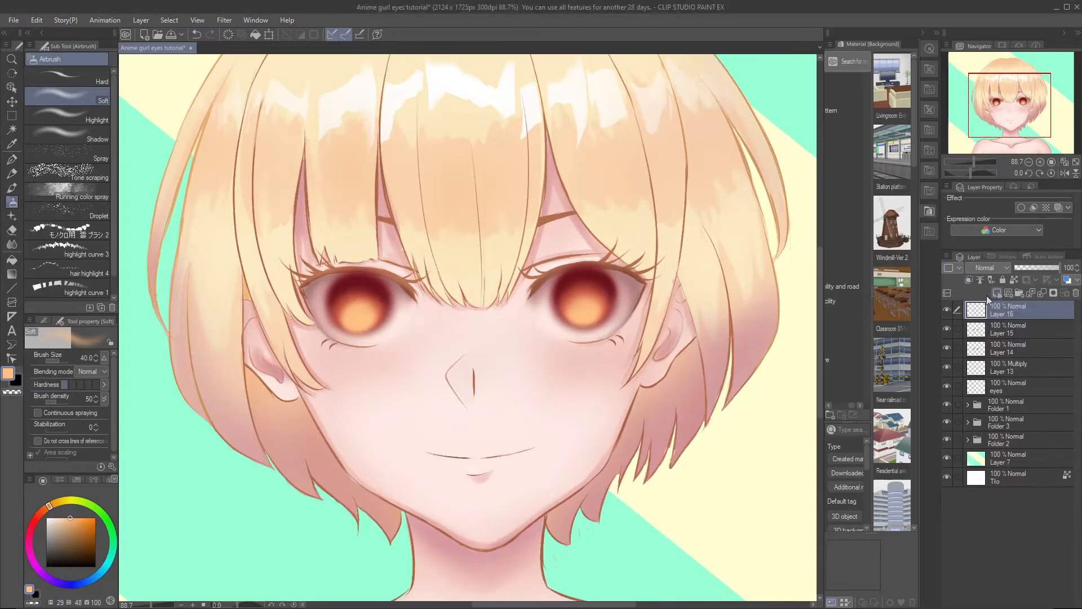
pyautogui.scroll(-1, 502, 315)
pyautogui.scroll(1, 494, 305)
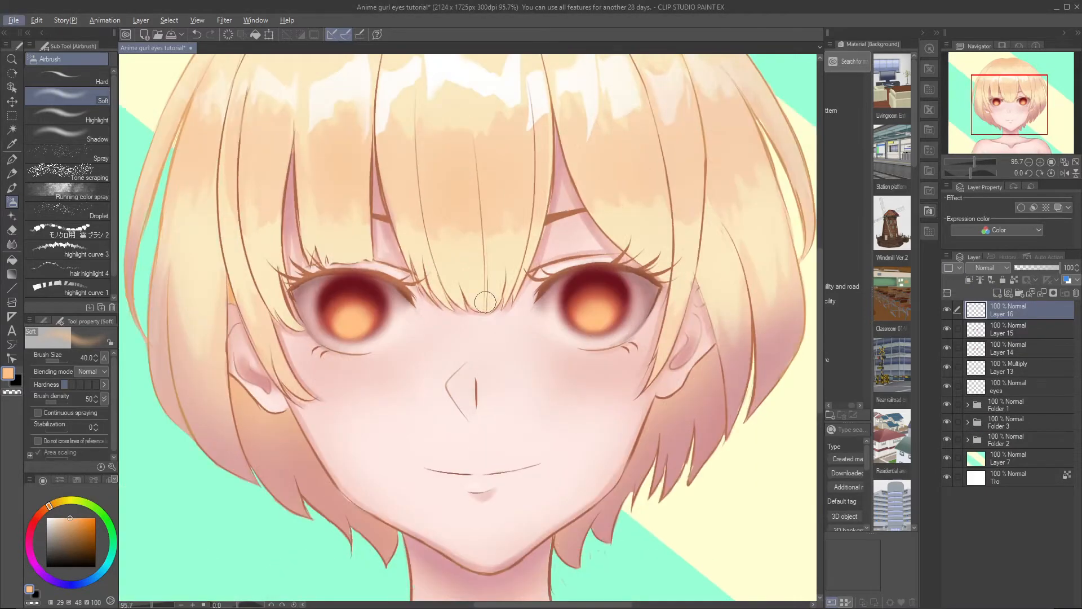
pyautogui.click(37, 517)
pyautogui.click(74, 559)
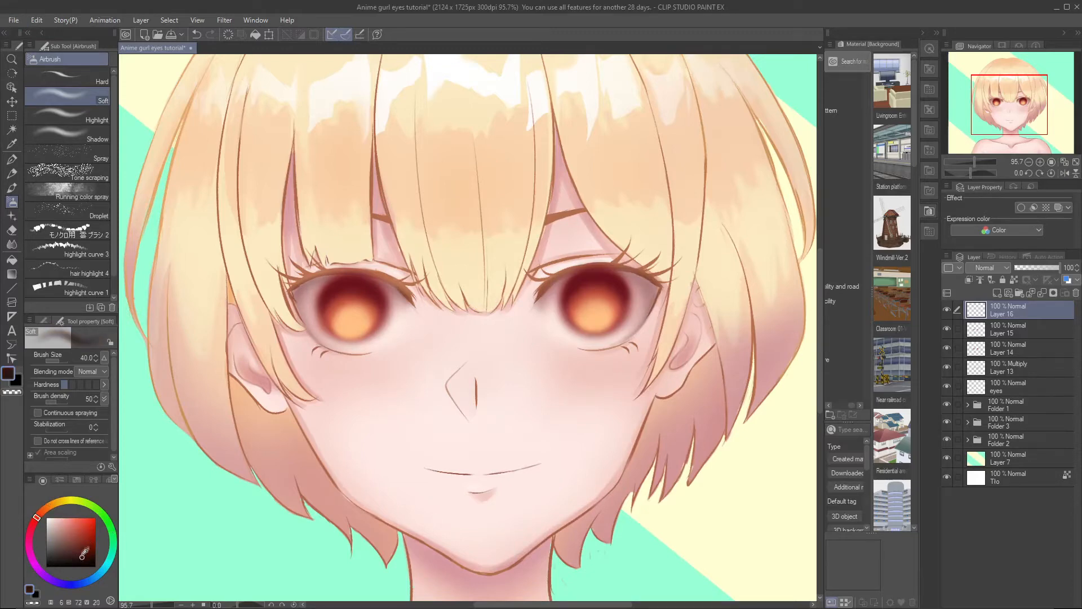
pyautogui.click(995, 269)
pyautogui.click(987, 301)
# Airbrush a round pupil and upper iris shadow in the right-hand eye with dark red (H 6, S 68, V 40), using brush size 15 for the edges.
pyautogui.click(595, 305)
pyautogui.hotkey('ctrl', 'z')
pyautogui.hotkey('ctrl', 'z')
pyautogui.click(79, 546)
pyautogui.click(591, 303)
pyautogui.moveTo(592, 303); pyautogui.dragTo(590, 296)
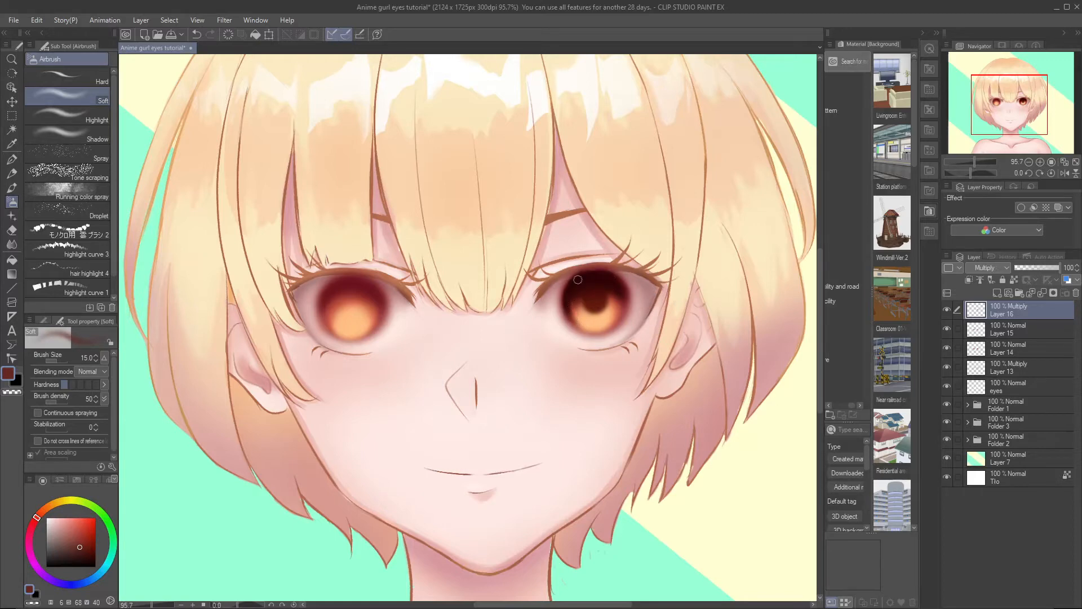
pyautogui.moveTo(621, 313); pyautogui.dragTo(616, 323)
pyautogui.moveTo(611, 296)
pyautogui.mouseDown()
pyautogui.moveTo(617, 318)
pyautogui.moveTo(614, 302)
pyautogui.mouseUp()
pyautogui.hotkey('ctrl', 'z')
pyautogui.moveTo(611, 298); pyautogui.dragTo(617, 298)
# Deepen the right-hand iris shadow and paint a matching pupil and upper shadow in the left-hand eye at brush size 25.
pyautogui.press(']')
pyautogui.press(']')
pyautogui.press(']')
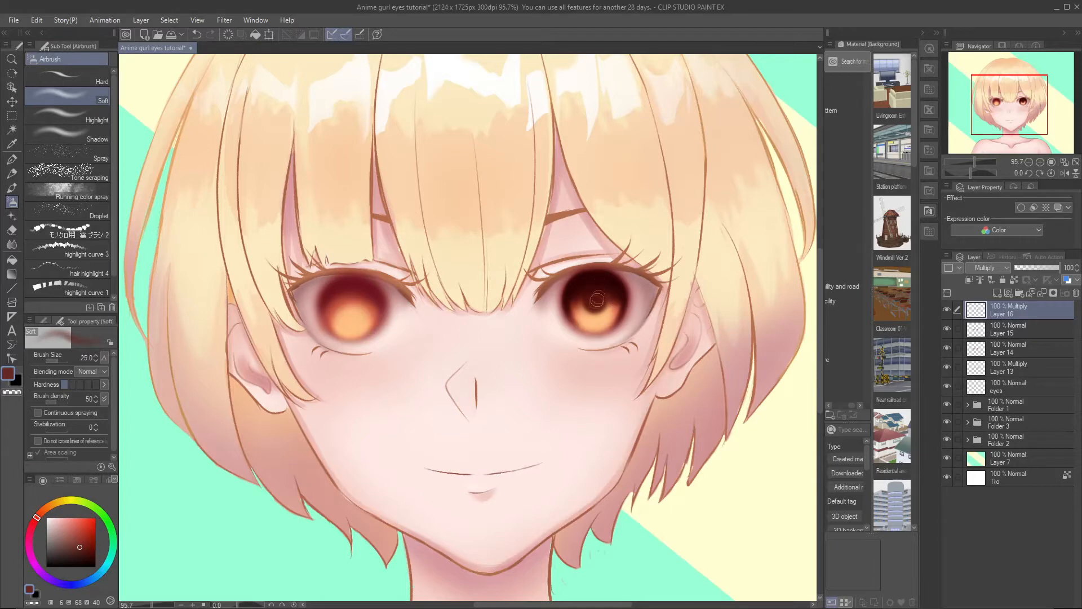
pyautogui.moveTo(607, 288); pyautogui.dragTo(614, 299)
pyautogui.moveTo(351, 304)
pyautogui.mouseDown()
pyautogui.moveTo(364, 286)
pyautogui.moveTo(343, 286)
pyautogui.moveTo(376, 303)
pyautogui.moveTo(330, 295)
pyautogui.moveTo(350, 287)
pyautogui.moveTo(341, 302)
pyautogui.moveTo(343, 285)
pyautogui.moveTo(339, 307)
pyautogui.moveTo(398, 292)
pyautogui.moveTo(374, 316)
pyautogui.mouseUp()
pyautogui.moveTo(580, 294); pyautogui.dragTo(609, 299)
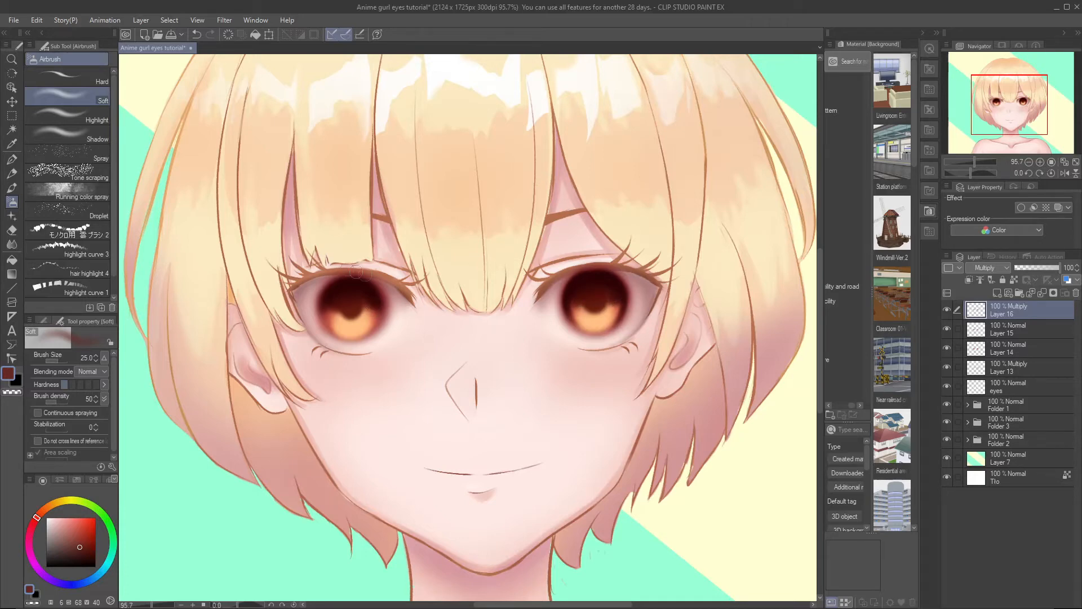
# Darken the side edges of the left-hand iris to match the other eye with the soft airbrush at size 17.
pyautogui.press('[')
pyautogui.press('[')
pyautogui.press('[')
pyautogui.press('[')
pyautogui.press('[')
pyautogui.moveTo(326, 322)
pyautogui.mouseDown()
pyautogui.moveTo(325, 299)
pyautogui.moveTo(368, 330)
pyautogui.mouseUp()
pyautogui.hotkey('ctrl', 'z')
pyautogui.press(']')
pyautogui.press(']')
pyautogui.press(']')
pyautogui.moveTo(327, 300)
pyautogui.mouseDown()
pyautogui.moveTo(328, 320)
pyautogui.moveTo(328, 310)
pyautogui.moveTo(374, 316)
pyautogui.moveTo(365, 322)
pyautogui.mouseUp()
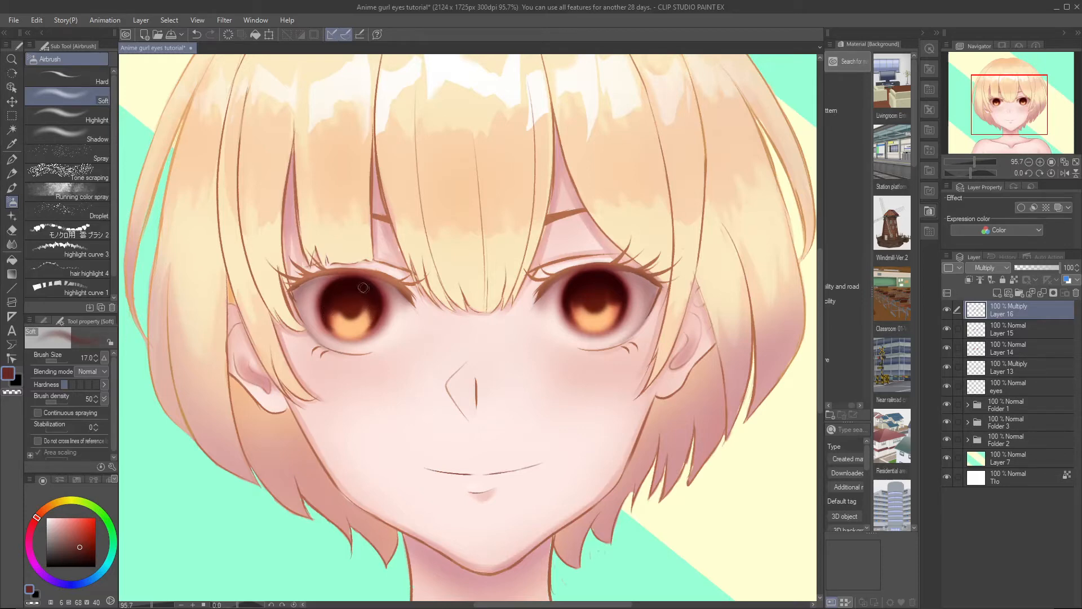
pyautogui.moveTo(323, 300); pyautogui.dragTo(320, 318)
# Darken the pupils with a very dark red (H 6, S 72, V 20) at brush size 8.
pyautogui.press('[')
pyautogui.press('[')
pyautogui.click(81, 557)
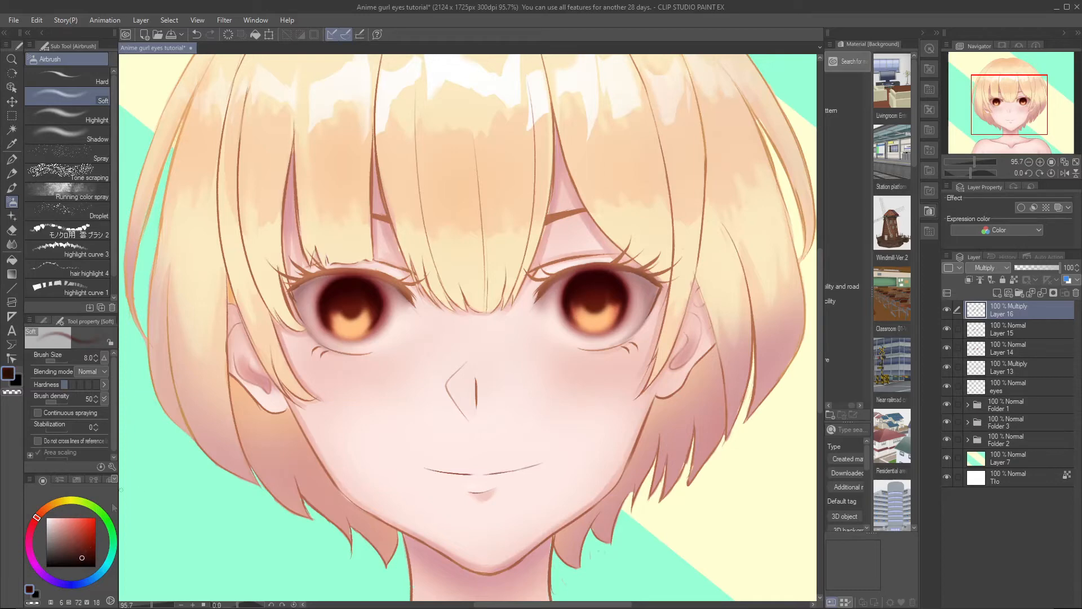
pyautogui.click(344, 301)
pyautogui.press('e')
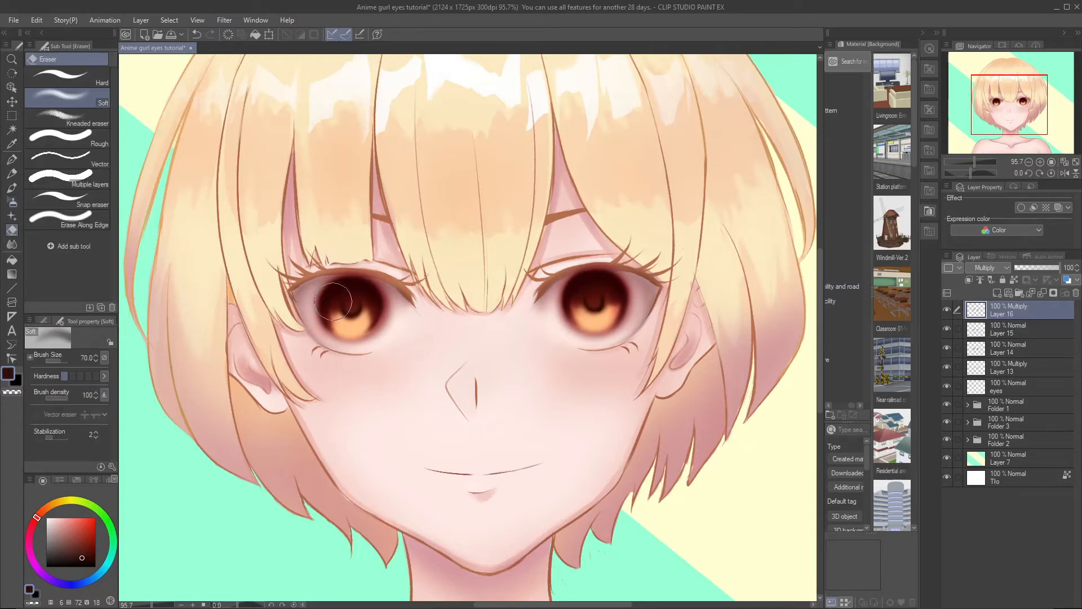
pyautogui.press(']')
pyautogui.hotkey('ctrl', 'z')
pyautogui.moveTo(335, 309)
pyautogui.mouseDown()
pyautogui.moveTo(339, 331)
pyautogui.moveTo(335, 309)
pyautogui.moveTo(336, 328)
pyautogui.moveTo(338, 313)
pyautogui.moveTo(367, 327)
pyautogui.mouseUp()
pyautogui.hotkey('ctrl', 'z')
pyautogui.moveTo(580, 300)
pyautogui.mouseDown()
pyautogui.moveTo(583, 318)
pyautogui.moveTo(615, 308)
pyautogui.mouseUp()
pyautogui.hotkey('ctrl', 'z')
pyautogui.scroll(2, 565, 310)
pyautogui.press('b')
pyautogui.click(81, 544)
pyautogui.moveTo(580, 296); pyautogui.dragTo(598, 335)
pyautogui.hotkey('ctrl', 'z')
pyautogui.hotkey('ctrl', 'y')
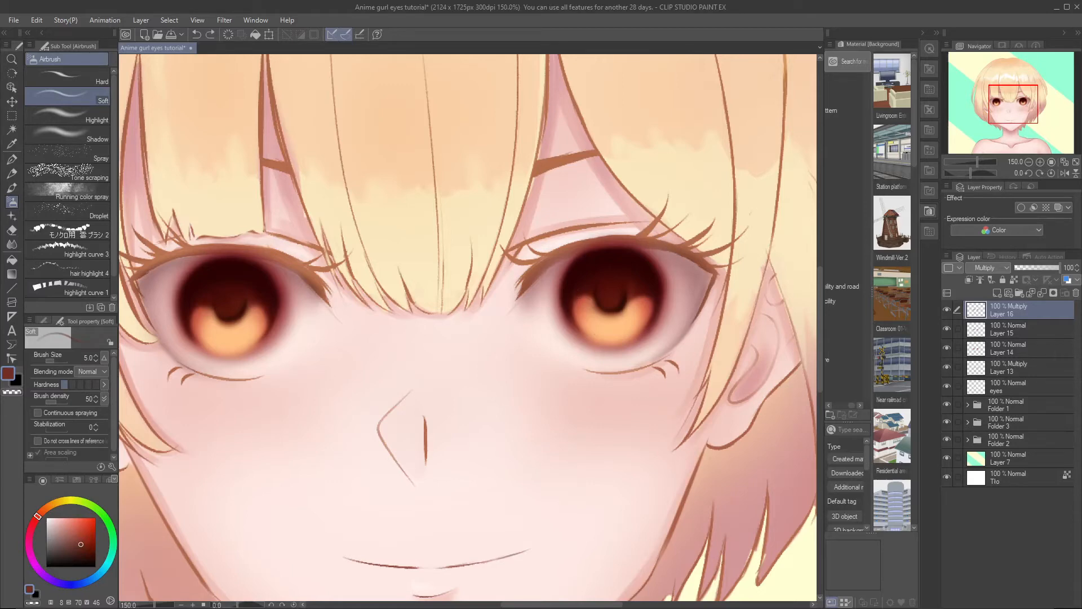
pyautogui.hotkey('ctrl', 'z')
# Airbrush thin curved strokes on both sides of the right-hand pupil in dark red (H 8, S 74, V 33) at brush size 5.
pyautogui.click(82, 550)
pyautogui.moveTo(578, 300)
pyautogui.mouseDown()
pyautogui.moveTo(593, 325)
pyautogui.moveTo(580, 292)
pyautogui.mouseUp()
pyautogui.hotkey('ctrl', 'z')
pyautogui.hotkey('ctrl', 'z')
pyautogui.hotkey('ctrl', 'z')
pyautogui.hotkey('ctrl', 'z')
pyautogui.moveTo(645, 300); pyautogui.dragTo(630, 321)
pyautogui.hotkey('ctrl', 'z')
pyautogui.hotkey('ctrl', 'z')
pyautogui.hotkey('ctrl', 'z')
pyautogui.hotkey('ctrl', 'z')
# Paint matching curved strokes on both sides of the left-hand pupil with the same dark red at brush size 5.
pyautogui.moveTo(200, 307)
pyautogui.mouseDown()
pyautogui.moveTo(214, 335)
pyautogui.moveTo(198, 300)
pyautogui.moveTo(215, 328)
pyautogui.moveTo(199, 310)
pyautogui.moveTo(232, 312)
pyautogui.moveTo(199, 303)
pyautogui.moveTo(216, 338)
pyautogui.mouseUp()
pyautogui.hotkey('ctrl', 'z')
pyautogui.hotkey('ctrl', 'z')
pyautogui.hotkey('ctrl', 'z')
pyautogui.hotkey('ctrl', 'z')
pyautogui.hotkey('ctrl', 'z')
pyautogui.moveTo(258, 307); pyautogui.dragTo(243, 336)
pyautogui.hotkey('ctrl', 'z')
pyautogui.hotkey('ctrl', 'z')
pyautogui.hotkey('ctrl', 'z')
pyautogui.hotkey('ctrl', 'z')
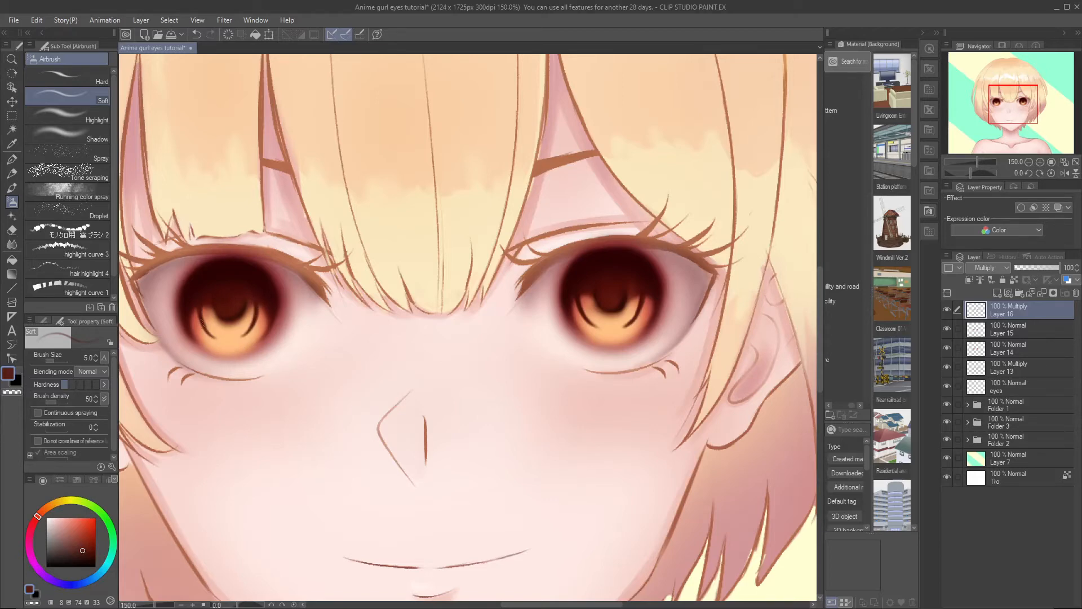
# Soften the curved strokes in both irises with the soft eraser at size 15.
pyautogui.press('e')
pyautogui.scroll(-1, 200, 314)
pyautogui.moveTo(310, 324); pyautogui.dragTo(325, 306)
pyautogui.hotkey('ctrl', 'z')
pyautogui.moveTo(608, 303)
pyautogui.mouseDown()
pyautogui.moveTo(631, 318)
pyautogui.moveTo(669, 300)
pyautogui.mouseUp()
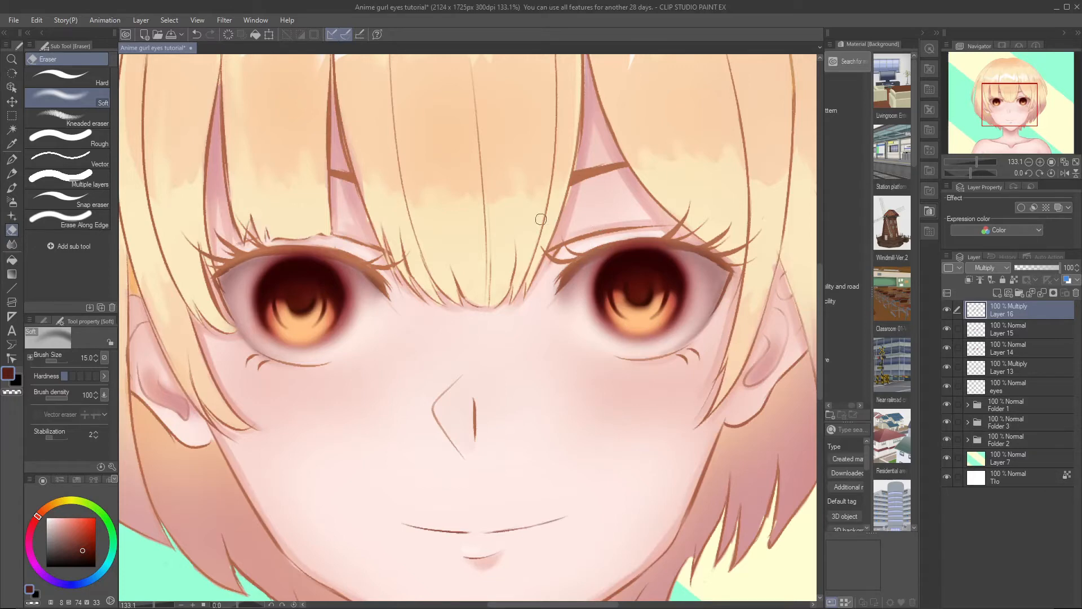
# Sample a near-black red (H 359, S 93, V 17) from the iris and airbrush the left-hand iris's left rim at size 10.
pyautogui.keyDown('alt'); pyautogui.click(287, 270); pyautogui.keyUp('alt')
pyautogui.press('b')
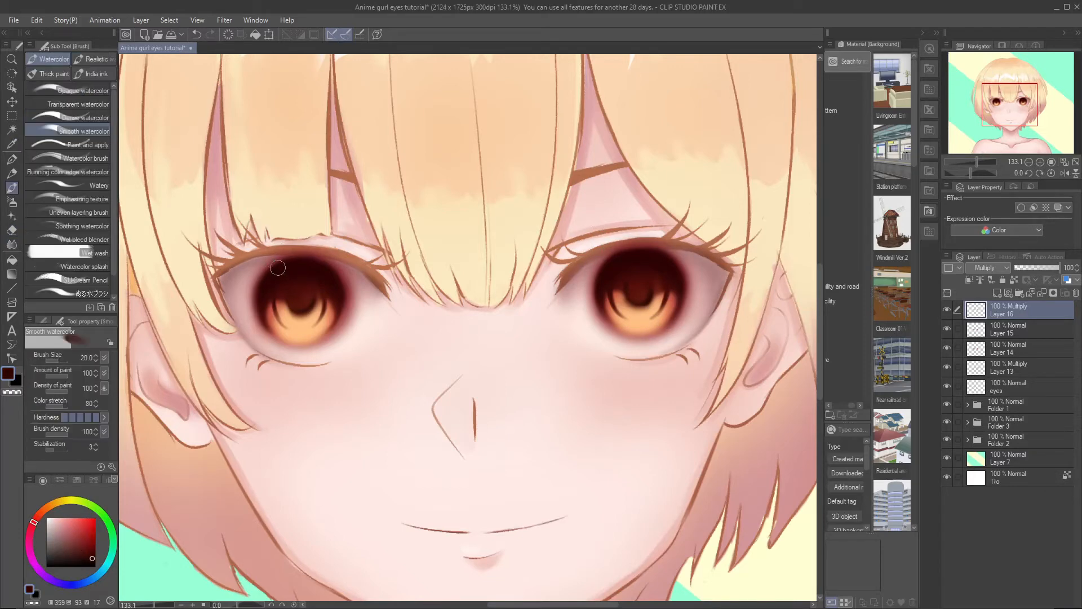
pyautogui.press('b')
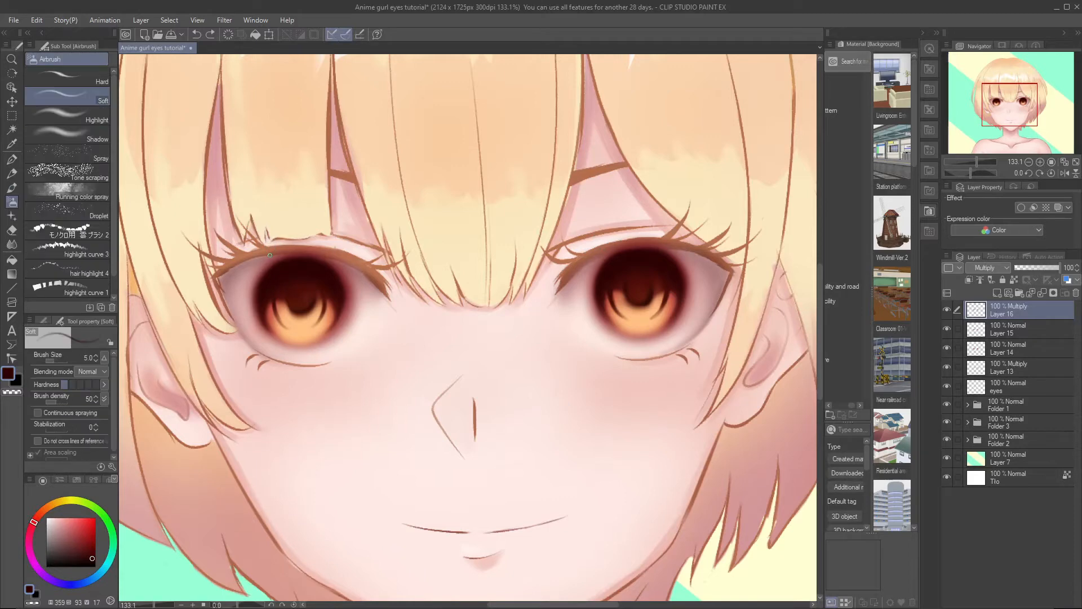
pyautogui.press('b')
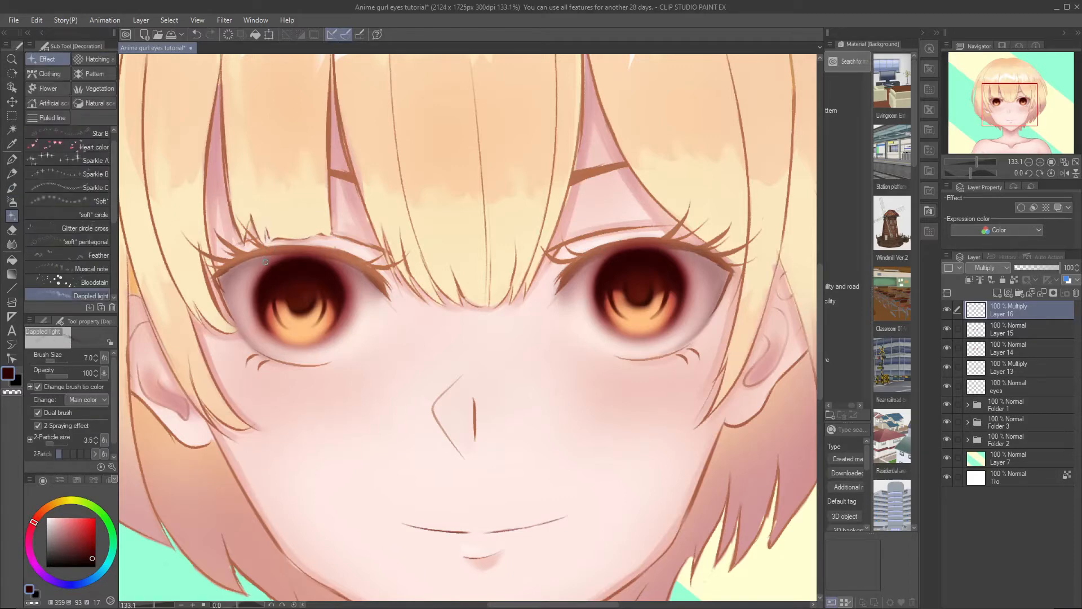
pyautogui.press('b')
pyautogui.press('b')
pyautogui.moveTo(280, 261); pyautogui.dragTo(255, 300)
pyautogui.press(']')
pyautogui.press(']')
pyautogui.press(']')
pyautogui.press(']')
pyautogui.hotkey('ctrl', 'z')
pyautogui.moveTo(277, 262); pyautogui.dragTo(255, 311)
pyautogui.hotkey('ctrl', 'z')
pyautogui.moveTo(280, 263); pyautogui.dragTo(266, 313)
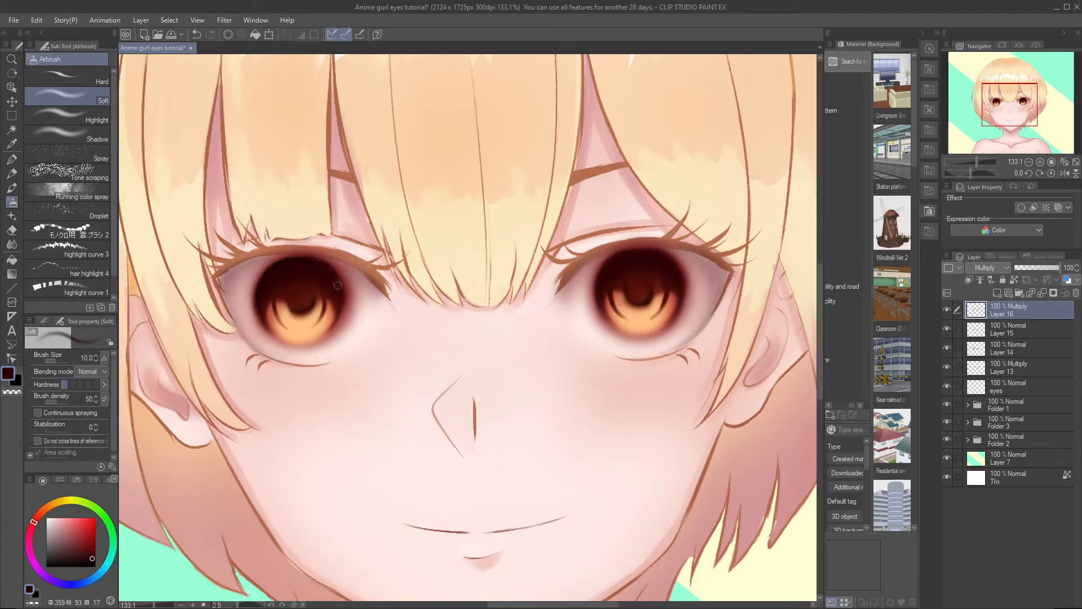
# Darken the lower and right rim of the left-hand iris with the soft airbrush at size 7.
pyautogui.moveTo(262, 302)
pyautogui.mouseDown()
pyautogui.moveTo(280, 341)
pyautogui.moveTo(334, 331)
pyautogui.moveTo(339, 318)
pyautogui.mouseUp()
pyautogui.hotkey('ctrl', 'z')
pyautogui.press('[')
pyautogui.press('[')
pyautogui.press('[')
pyautogui.press('[')
pyautogui.hotkey('ctrl', 'z')
pyautogui.hotkey('ctrl', 'z')
pyautogui.hotkey('ctrl', 'z')
pyautogui.hotkey('ctrl', 'z')
# Darken the left rim of the right-hand iris with the same near-black red at brush size 7.
pyautogui.moveTo(603, 264)
pyautogui.mouseDown()
pyautogui.moveTo(595, 311)
pyautogui.moveTo(618, 332)
pyautogui.mouseUp()
pyautogui.hotkey('ctrl', 'z')
pyautogui.hotkey('ctrl', 'z')
pyautogui.hotkey('ctrl', 'z')
pyautogui.hotkey('ctrl', 'z')
pyautogui.moveTo(607, 298); pyautogui.dragTo(619, 333)
pyautogui.hotkey('ctrl', 'z')
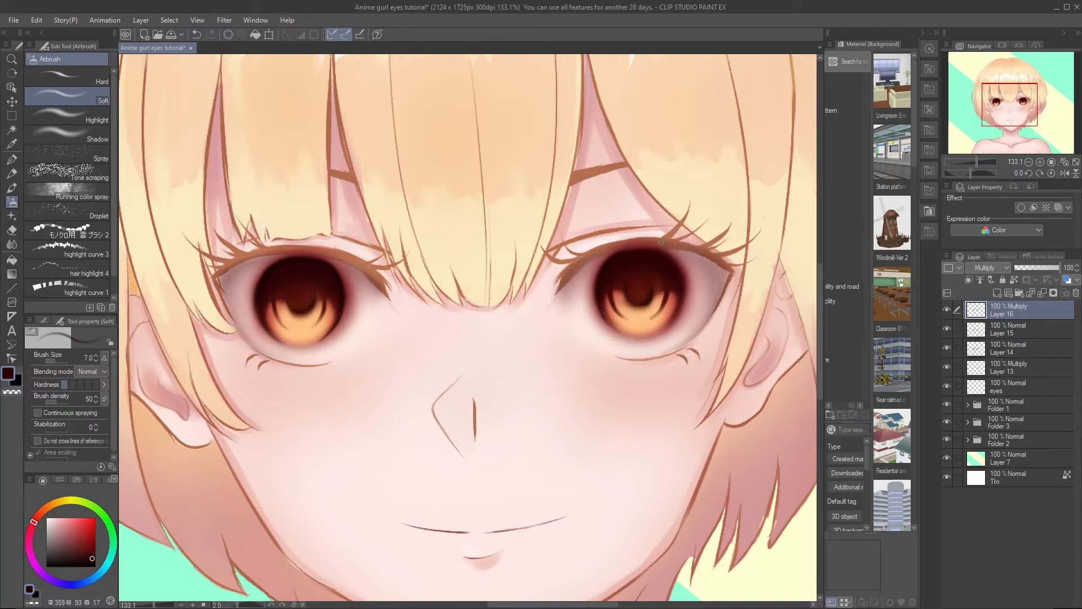
pyautogui.hotkey('ctrl', 'z')
# Darken the right rim of the right-hand iris with the soft airbrush, reducing the brush size to 5.
pyautogui.moveTo(659, 252); pyautogui.dragTo(680, 302)
pyautogui.press('[')
pyautogui.press('[')
pyautogui.hotkey('ctrl', 'z')
pyautogui.moveTo(664, 326); pyautogui.dragTo(683, 298)
pyautogui.scroll(-5, 692, 290)
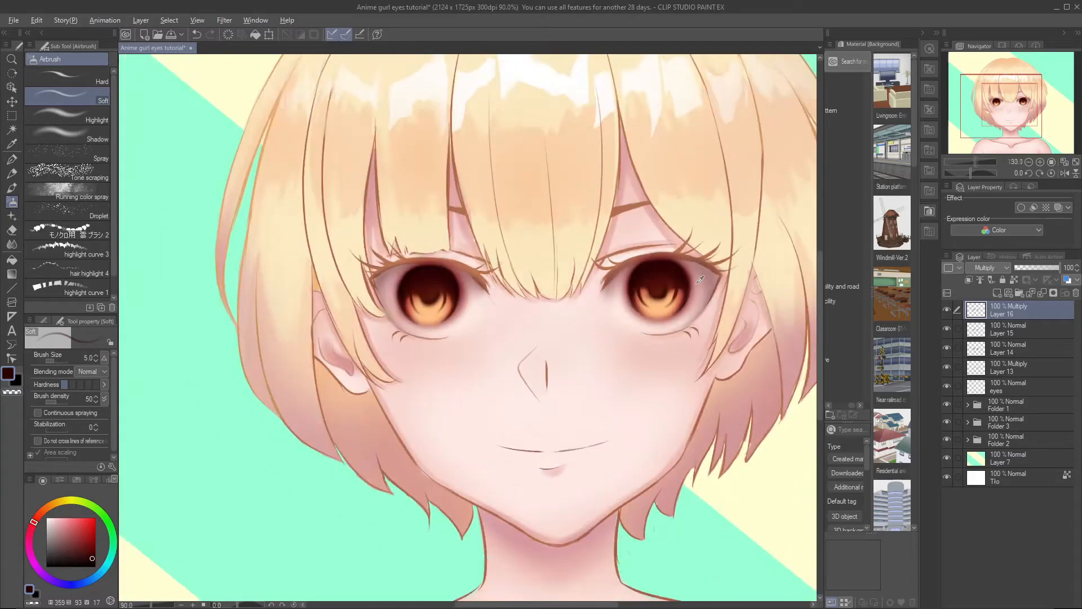
pyautogui.scroll(3, 618, 272)
pyautogui.scroll(1, 618, 273)
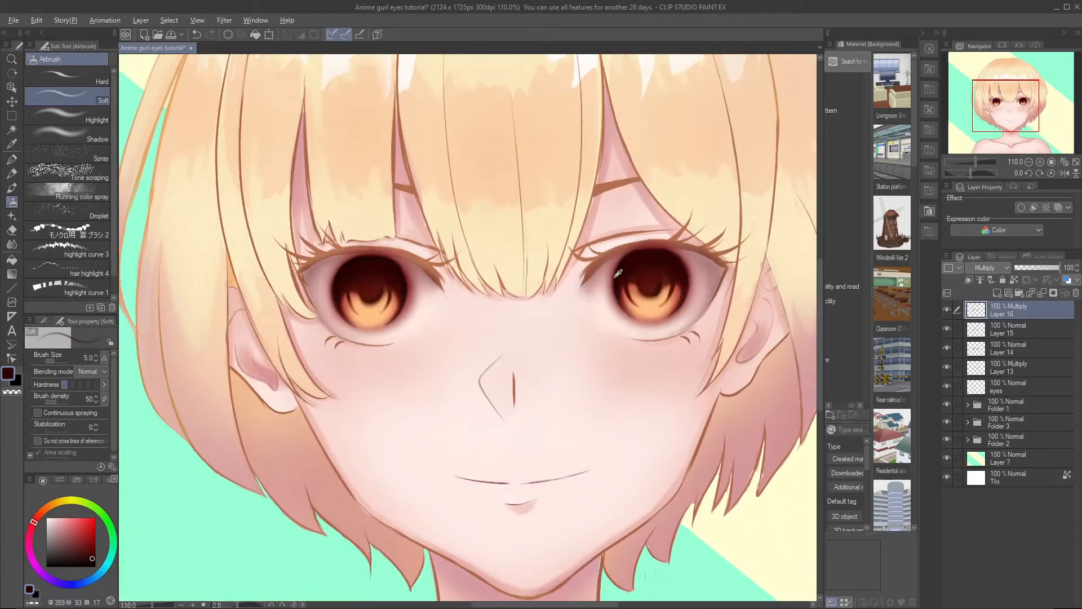
pyautogui.press(']')
pyautogui.press(']')
pyautogui.moveTo(628, 261)
pyautogui.mouseDown()
pyautogui.moveTo(612, 290)
pyautogui.moveTo(625, 302)
pyautogui.mouseUp()
pyautogui.hotkey('ctrl', 'z')
pyautogui.hotkey('ctrl', 'z')
# On Layer 14, clean up the soft edges around the left-hand iris with the soft eraser at size 20.
pyautogui.press('e')
pyautogui.click(986, 348)
pyautogui.click(946, 348)
pyautogui.hotkey('ctrl', 'z')
pyautogui.moveTo(413, 276)
pyautogui.mouseDown()
pyautogui.moveTo(405, 319)
pyautogui.moveTo(391, 332)
pyautogui.mouseUp()
pyautogui.press(']')
pyautogui.press(']')
pyautogui.moveTo(407, 278)
pyautogui.mouseDown()
pyautogui.moveTo(394, 341)
pyautogui.moveTo(409, 290)
pyautogui.mouseUp()
pyautogui.moveTo(338, 264); pyautogui.dragTo(338, 320)
pyautogui.moveTo(337, 267); pyautogui.dragTo(357, 261)
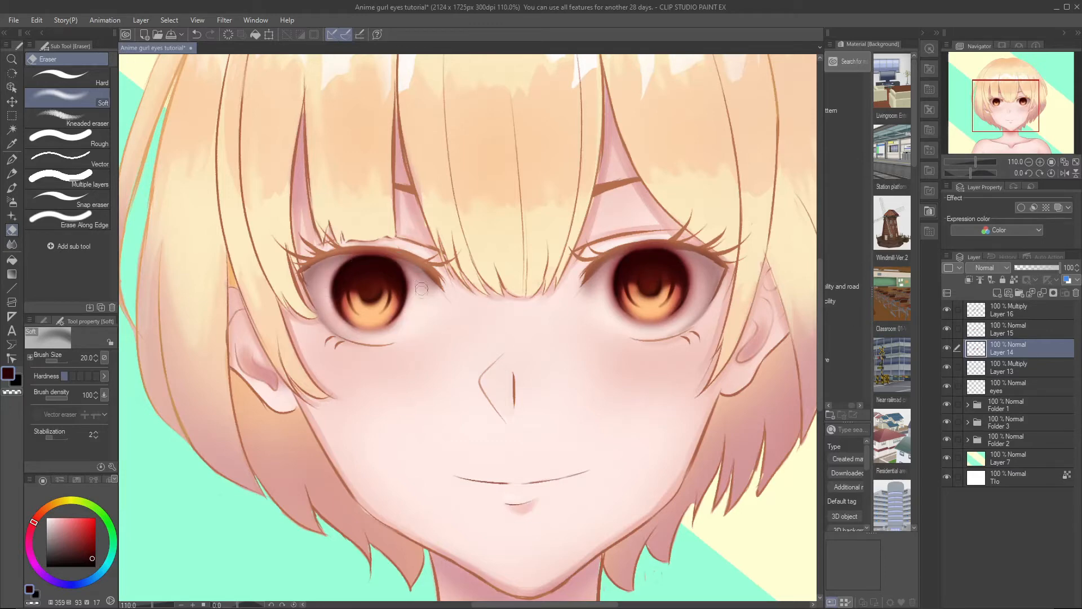
# Erase the soft edges along both sides of the right-hand iris on Layer 14.
pyautogui.moveTo(611, 291)
pyautogui.mouseDown()
pyautogui.moveTo(626, 324)
pyautogui.moveTo(607, 287)
pyautogui.moveTo(617, 258)
pyautogui.mouseUp()
pyautogui.moveTo(682, 250); pyautogui.dragTo(678, 321)
pyautogui.moveTo(696, 269)
pyautogui.mouseDown()
pyautogui.moveTo(688, 308)
pyautogui.moveTo(692, 300)
pyautogui.moveTo(667, 321)
pyautogui.mouseUp()
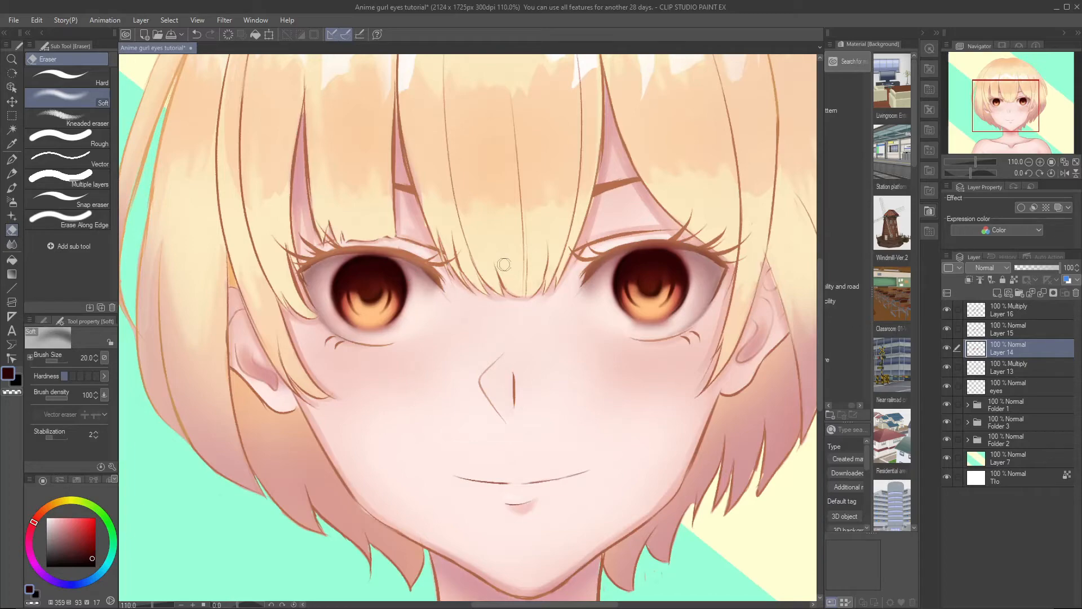
# Examine both eyes against the whole portrait at different zoom levels.
pyautogui.scroll(-2, 507, 260)
pyautogui.scroll(1, 615, 287)
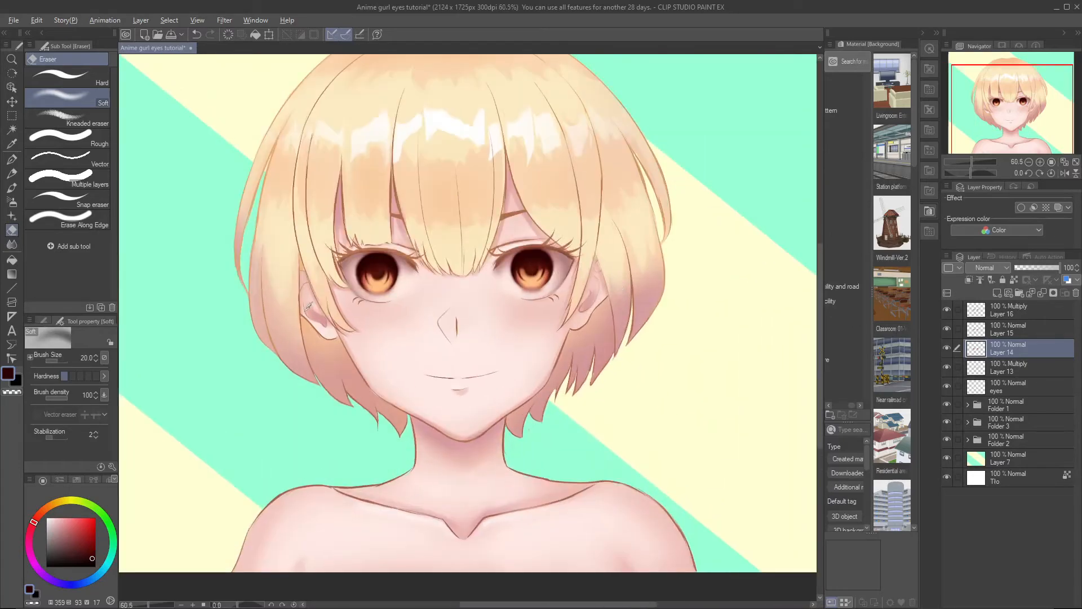
pyautogui.scroll(3, 507, 307)
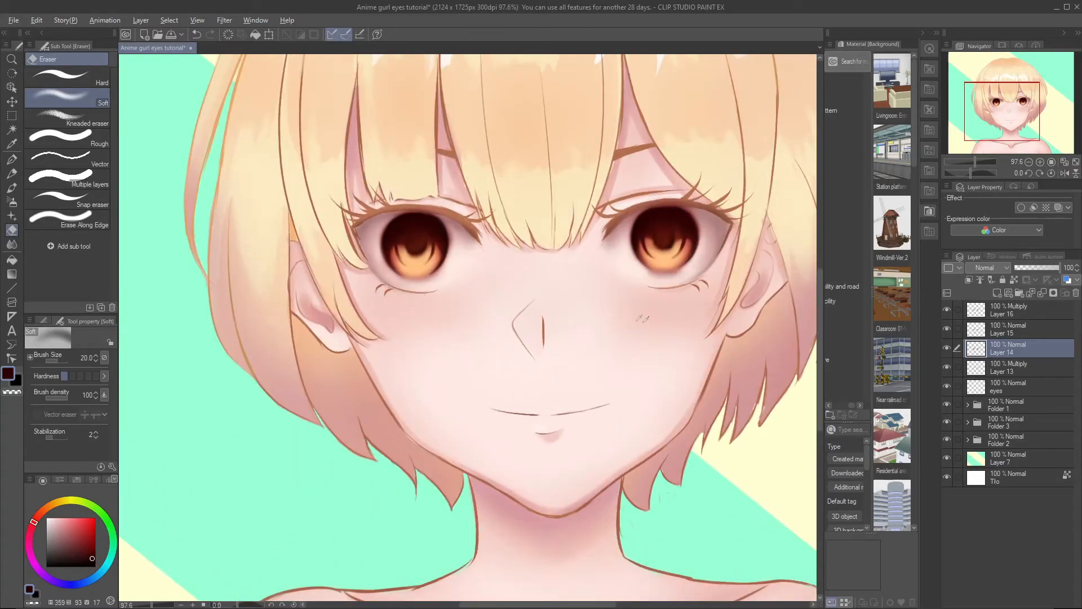
pyautogui.scroll(-2, 642, 319)
pyautogui.scroll(3, 616, 186)
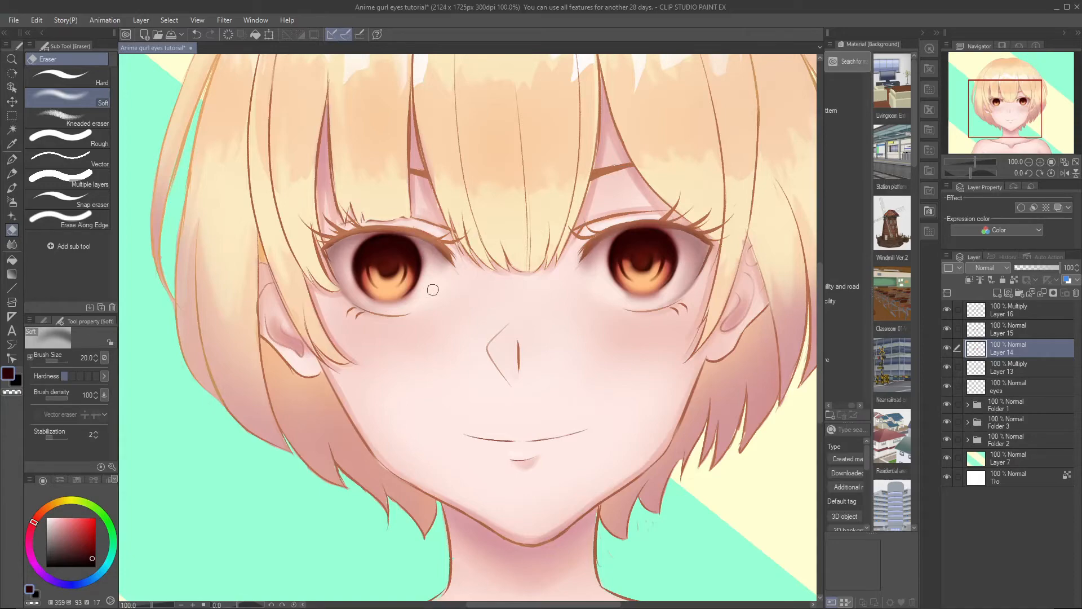
pyautogui.scroll(-3, 442, 200)
pyautogui.scroll(1, 607, 167)
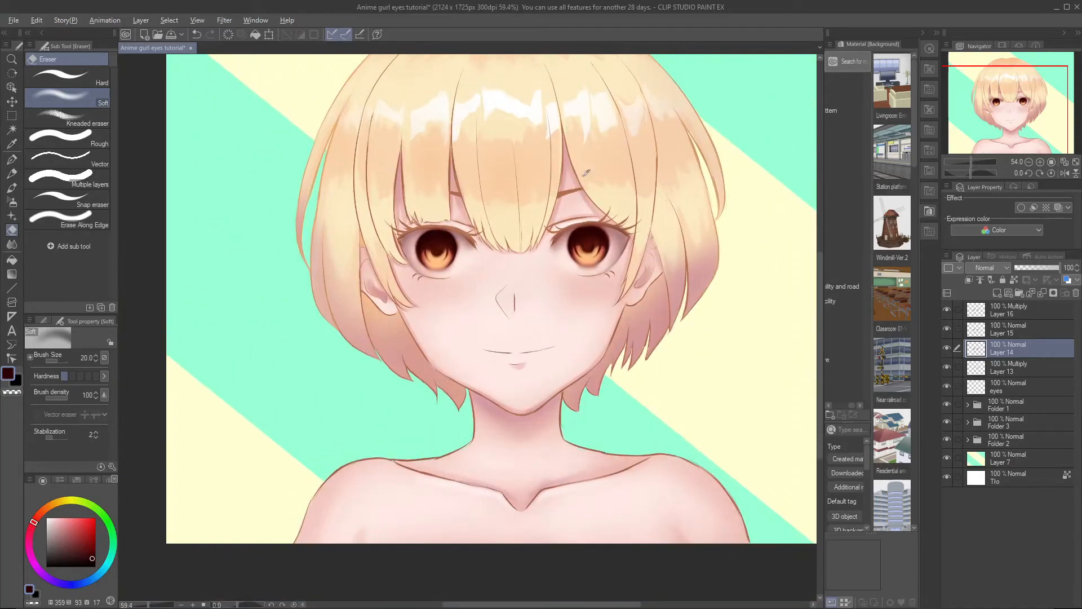
pyautogui.scroll(-5, 601, 155)
pyautogui.scroll(5, 587, 156)
pyautogui.scroll(3, 585, 173)
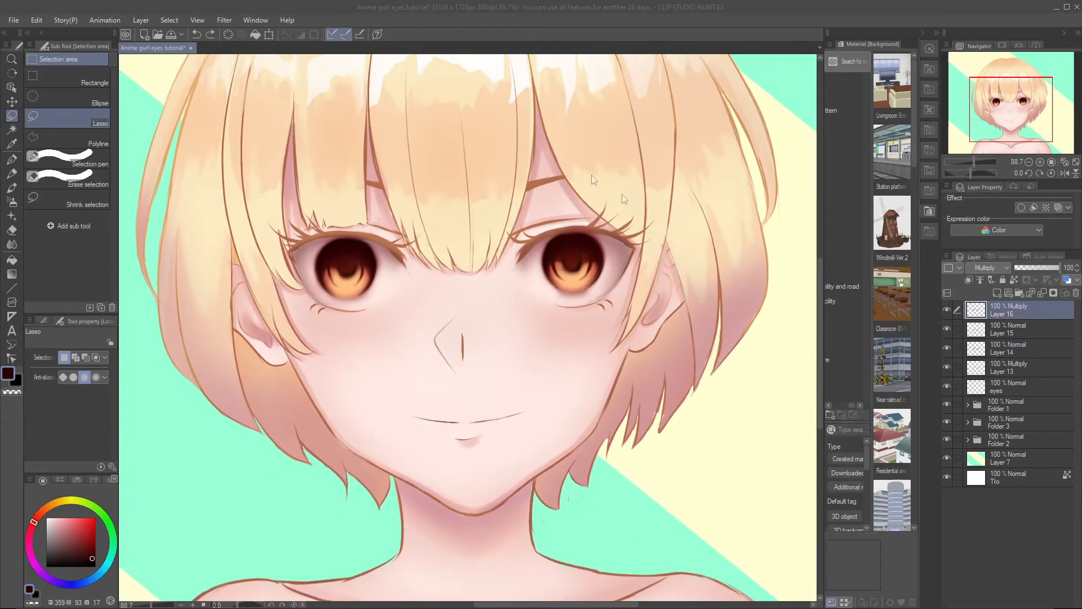
pyautogui.scroll(-4, 645, 243)
pyautogui.scroll(2, 584, 231)
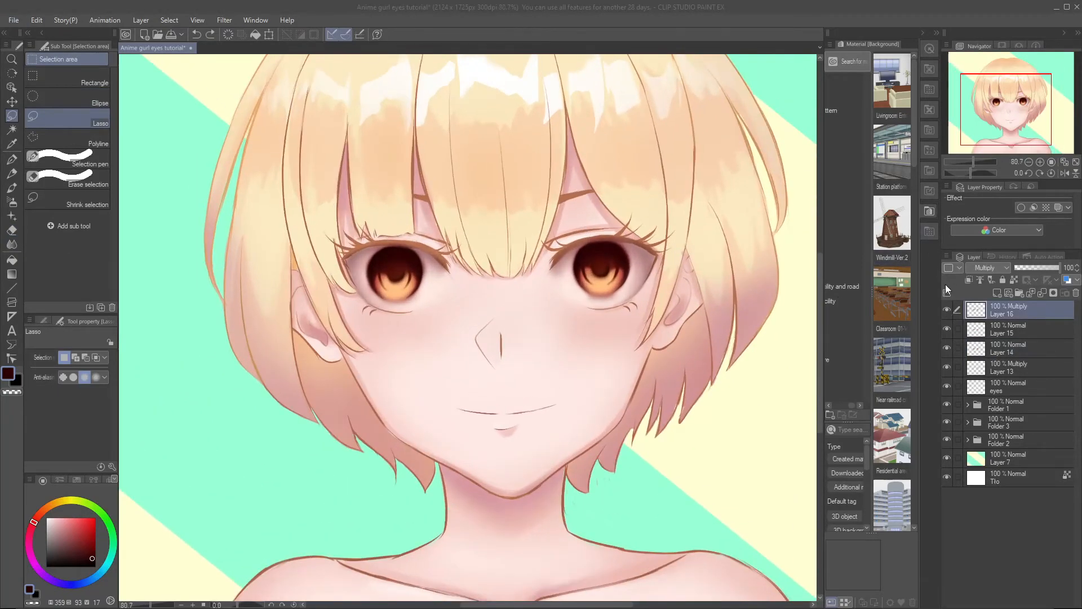
# Merge Layers 14, 15 and 16 into one layer, check its contents, and add a new layer above it.
pyautogui.keyDown('ctrl'); pyautogui.click(1013, 328); pyautogui.keyUp('ctrl')
pyautogui.keyDown('ctrl'); pyautogui.click(1012, 349); pyautogui.keyUp('ctrl')
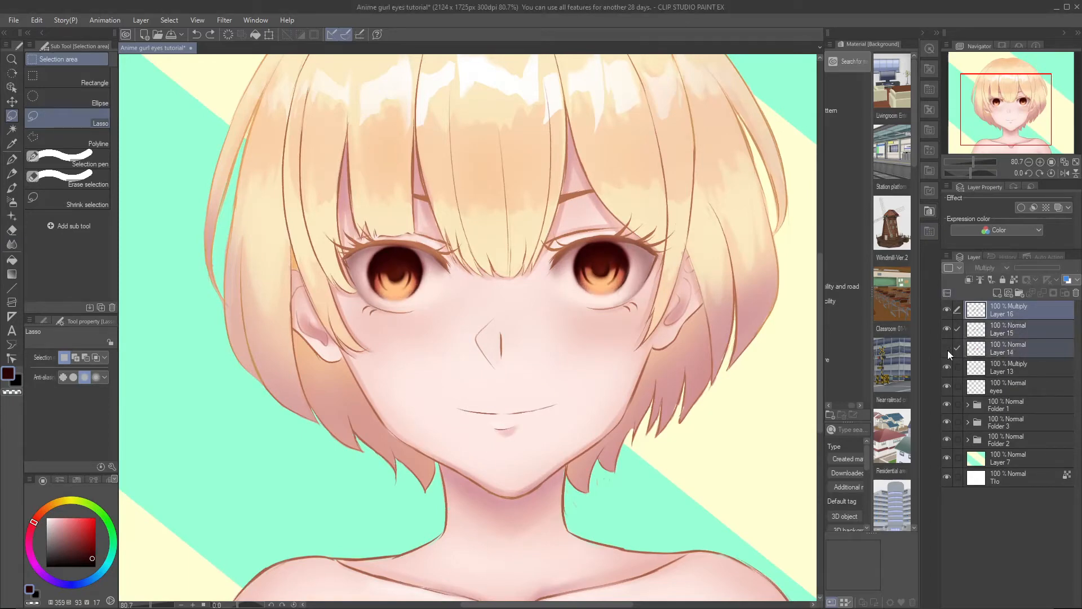
pyautogui.rightClick(1001, 302)
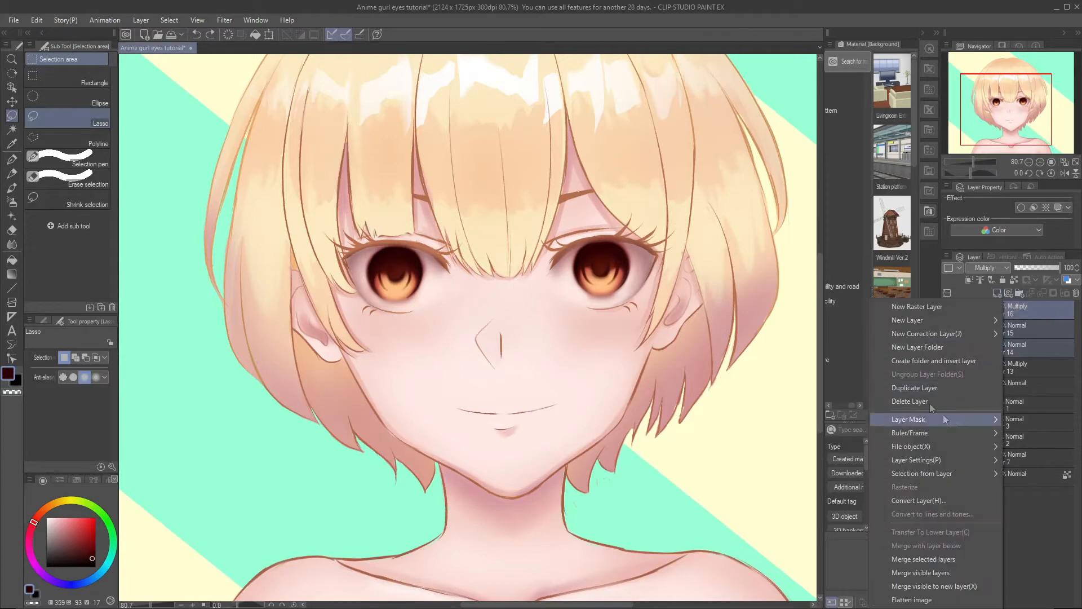
pyautogui.click(923, 558)
pyautogui.click(947, 311)
pyautogui.click(947, 311)
pyautogui.scroll(-2, 528, 277)
pyautogui.scroll(2, 563, 293)
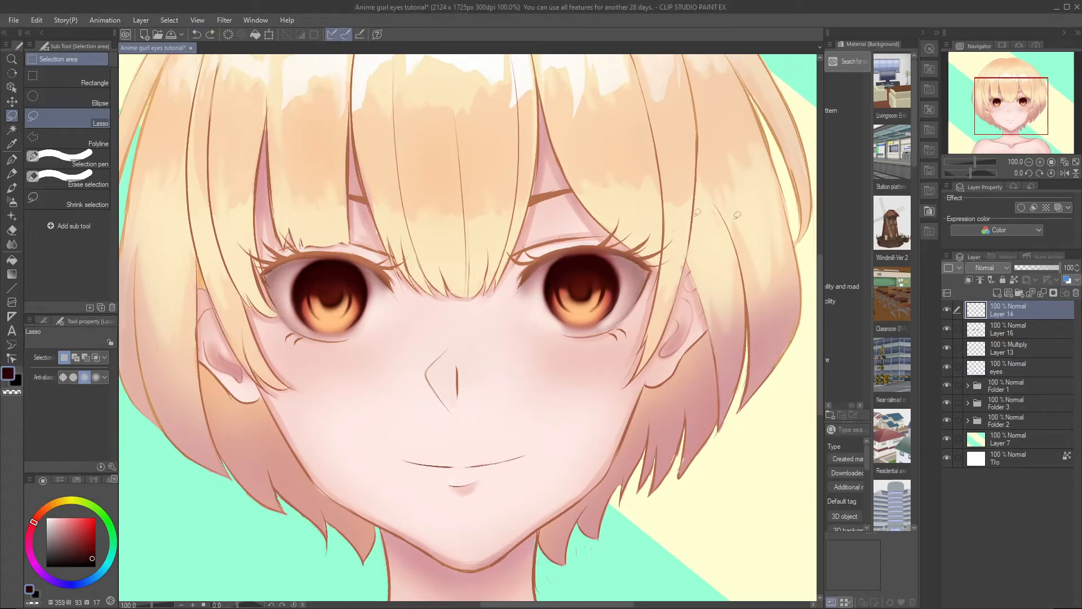
# Try lassoing the right-hand iris on Layer 16 and scaling it up to 215%.
pyautogui.click(1006, 331)
pyautogui.moveTo(561, 231)
pyautogui.mouseDown()
pyautogui.moveTo(620, 332)
pyautogui.moveTo(534, 232)
pyautogui.mouseUp()
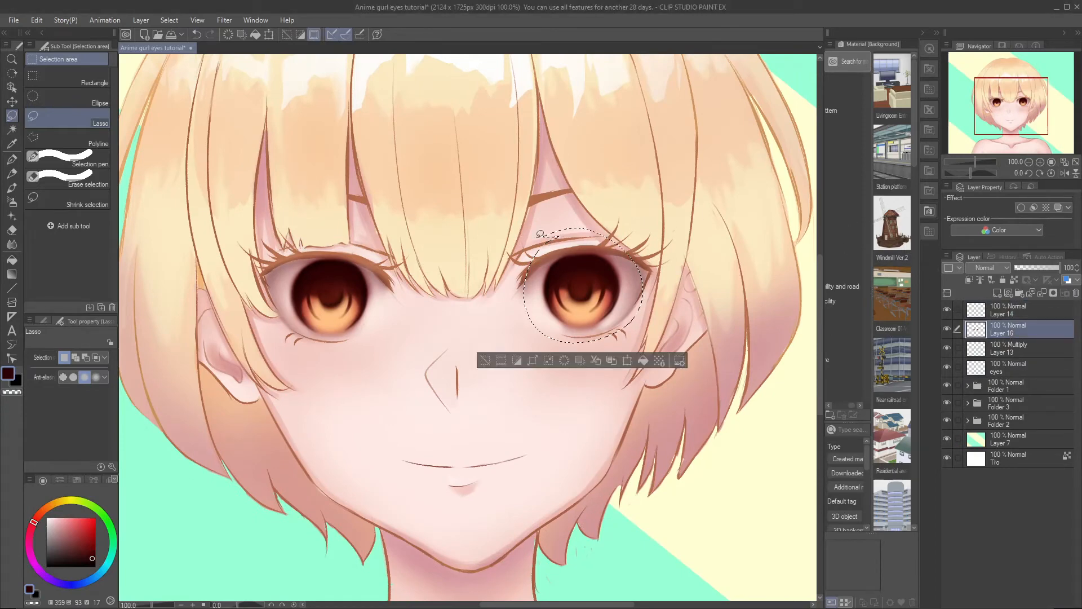
pyautogui.click(37, 21)
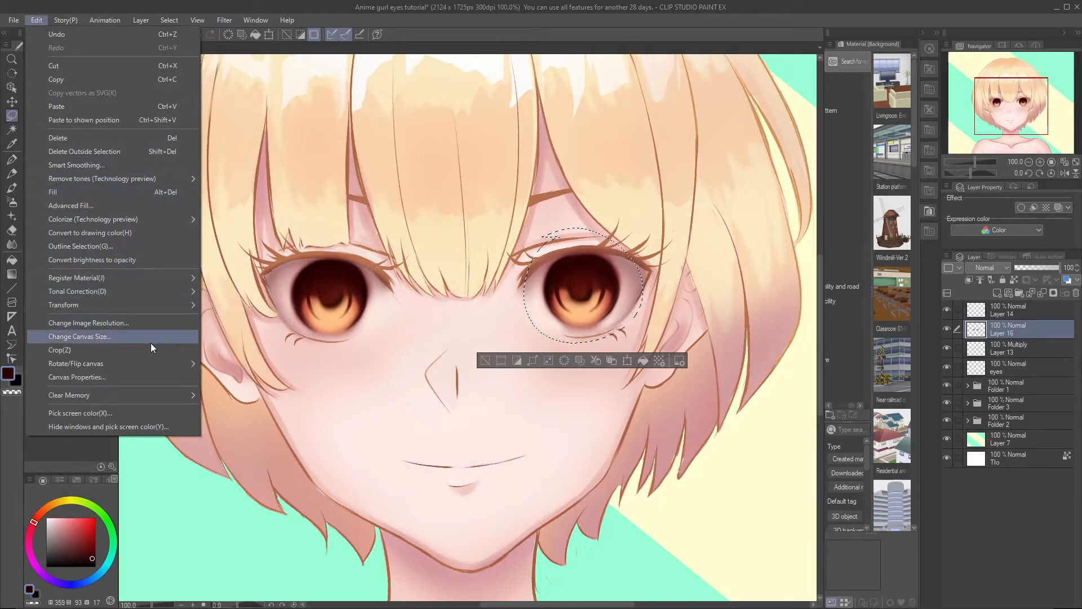
pyautogui.moveTo(185, 308)
pyautogui.click(243, 307)
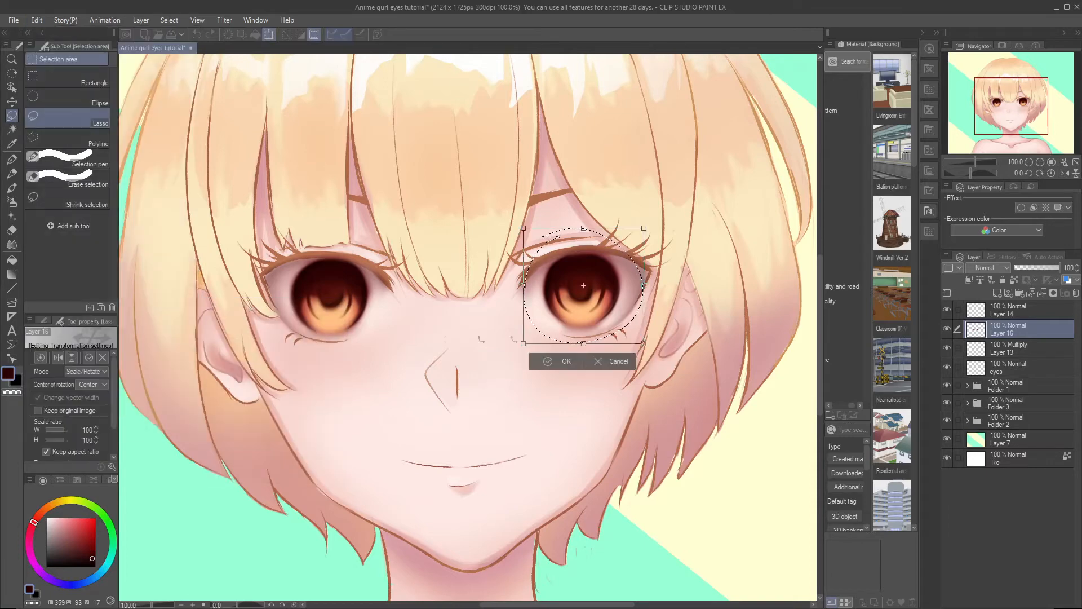
pyautogui.moveTo(643, 343); pyautogui.dragTo(783, 476)
pyautogui.moveTo(732, 424); pyautogui.dragTo(663, 370)
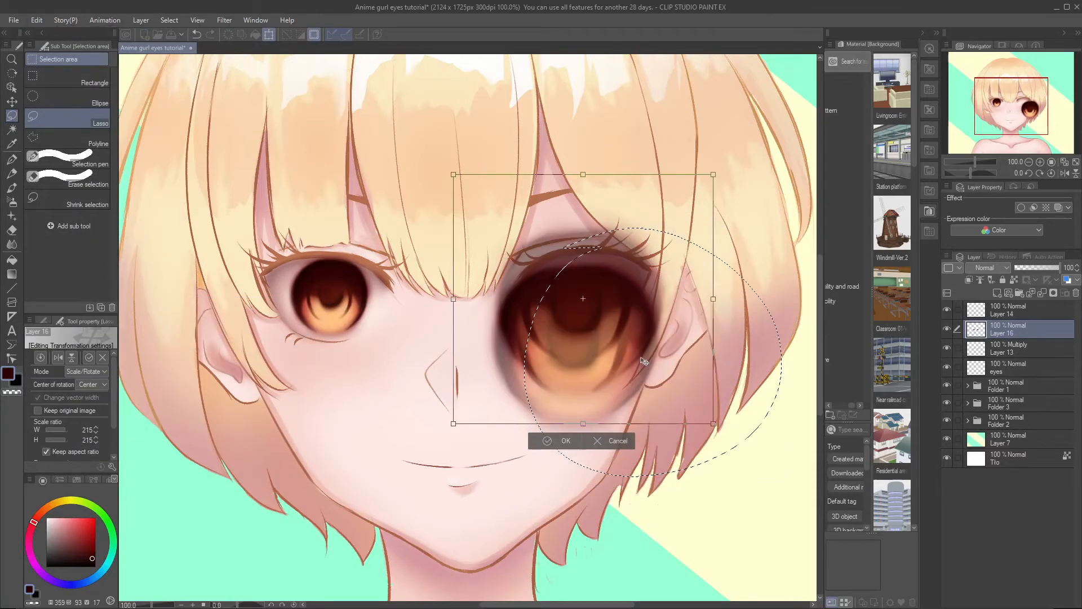
pyautogui.click(11, 60)
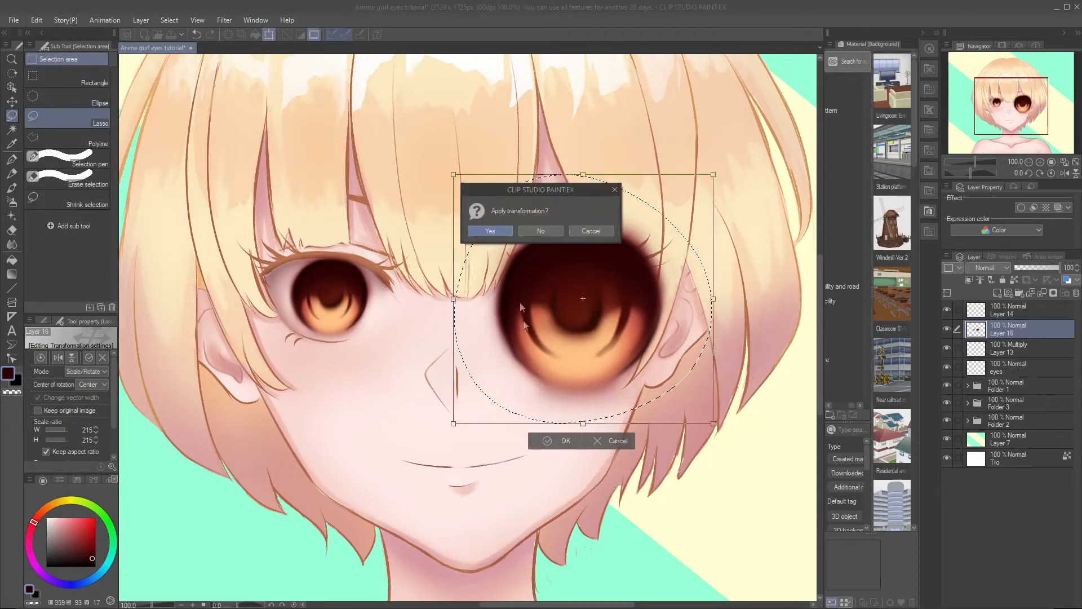
pyautogui.click(496, 228)
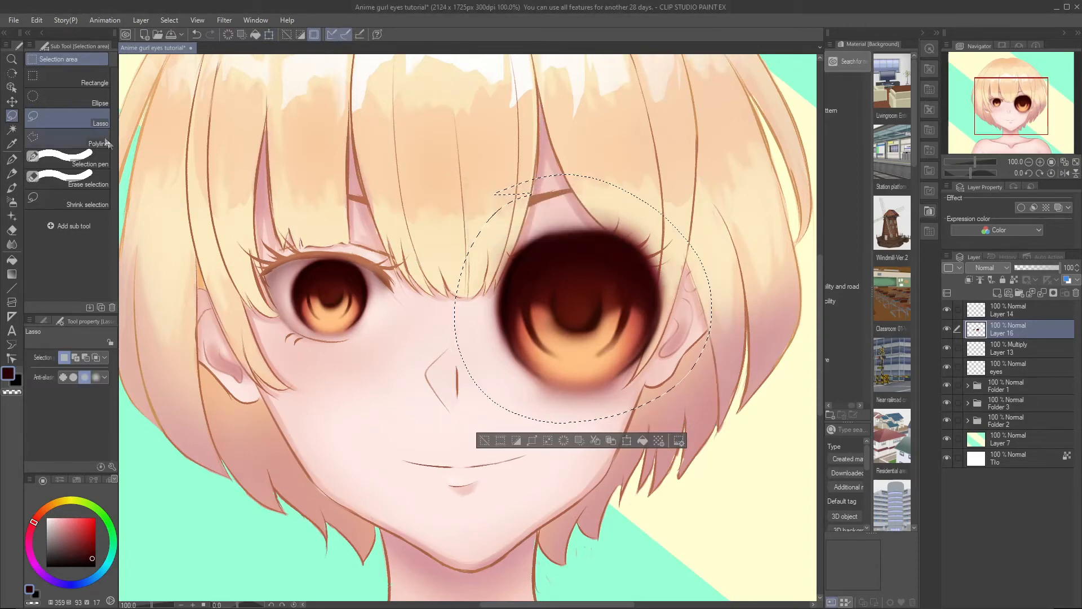
# Clear the selection and undo the enlargement of the right-hand iris.
pyautogui.click(160, 20)
pyautogui.click(182, 48)
pyautogui.hotkey('ctrl', 'z')
pyautogui.hotkey('ctrl', 'z')
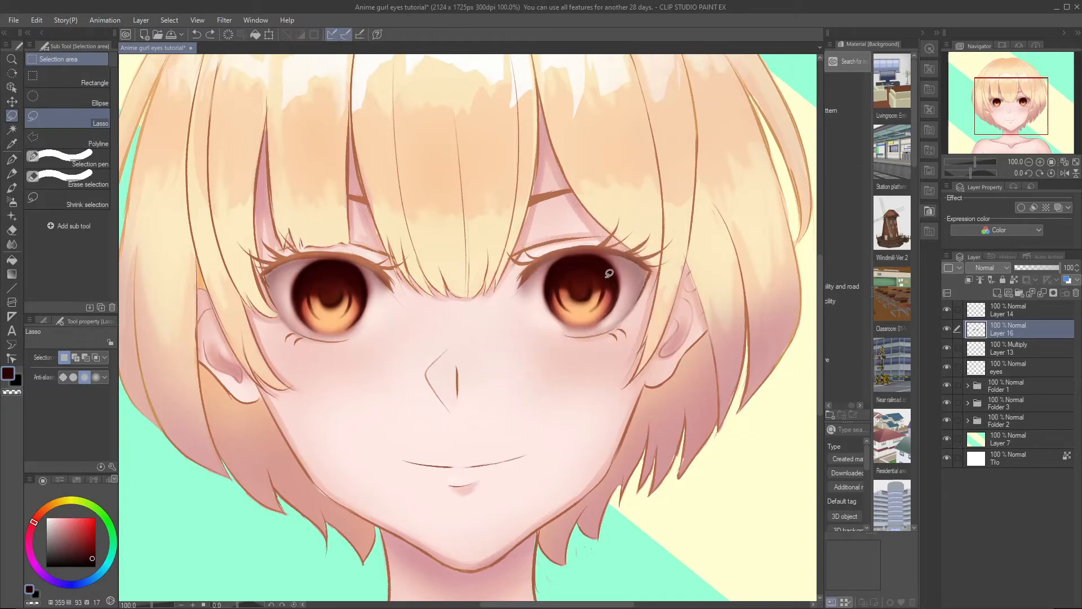
# Check the merged iris layer, make Layer 14 active, and set the drawing colour to bright yellow (H 56, S 77, V 100).
pyautogui.click(947, 330)
pyautogui.click(947, 330)
pyautogui.click(958, 314)
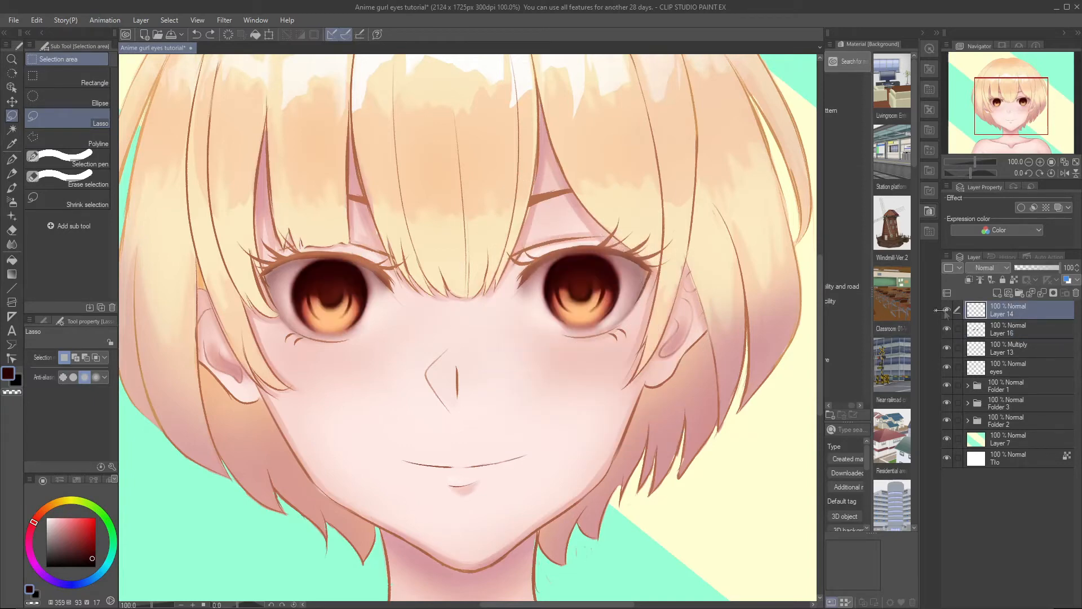
pyautogui.click(68, 499)
pyautogui.click(84, 517)
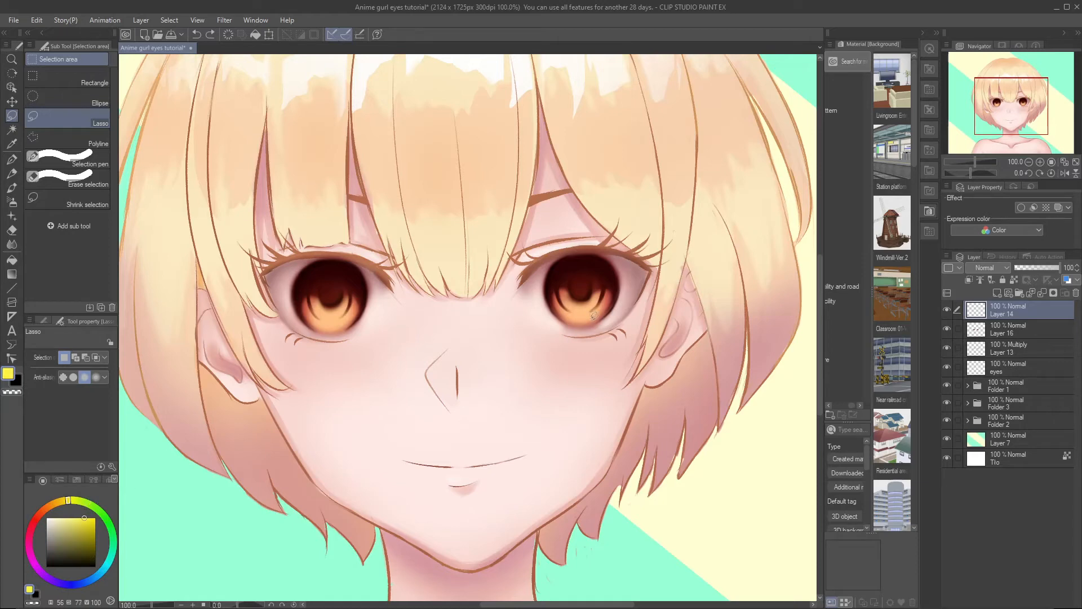
# Switch to the Dense watercolor brush and reduce its size to 7.
pyautogui.scroll(3, 453, 239)
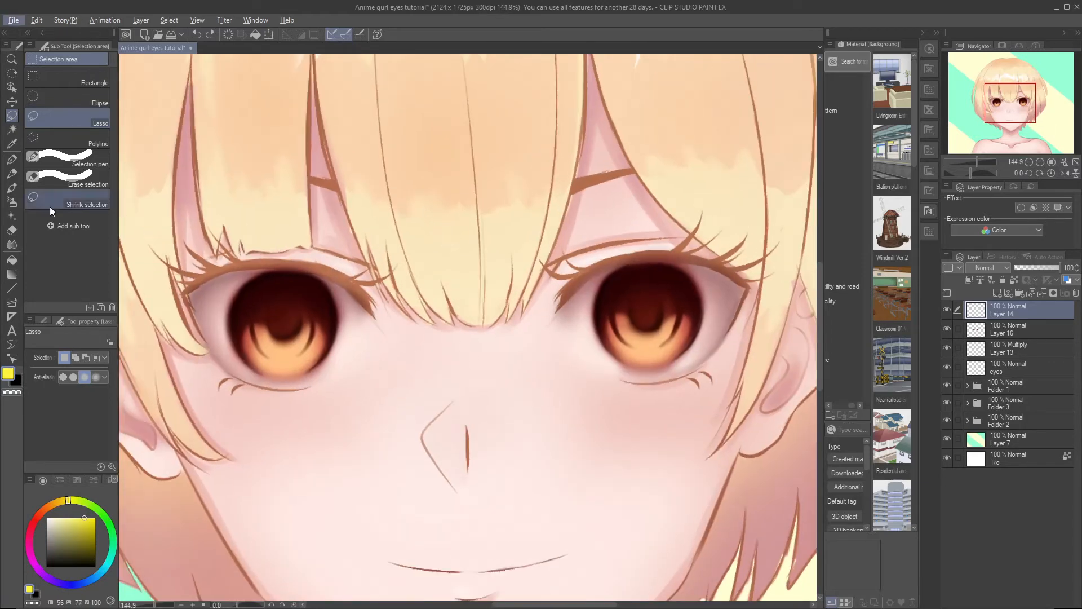
pyautogui.click(12, 187)
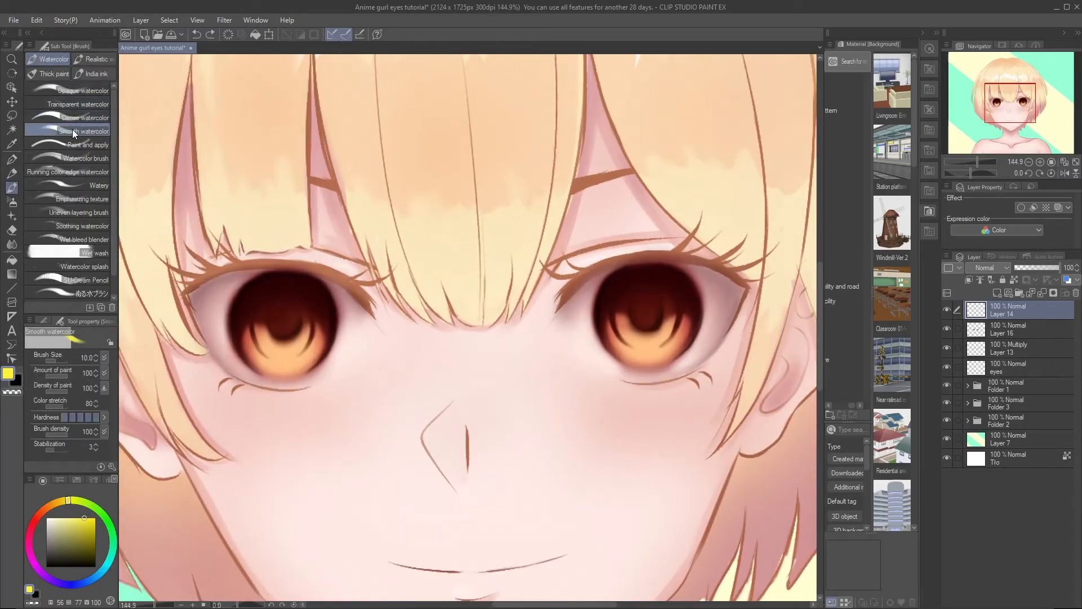
pyautogui.click(74, 115)
pyautogui.moveTo(635, 296); pyautogui.dragTo(627, 302)
pyautogui.hotkey('ctrl', 'z')
pyautogui.press('[')
pyautogui.press('[')
pyautogui.press('[')
pyautogui.press('[')
pyautogui.press('[')
pyautogui.press('[')
pyautogui.press('[')
pyautogui.press('[')
pyautogui.press('[')
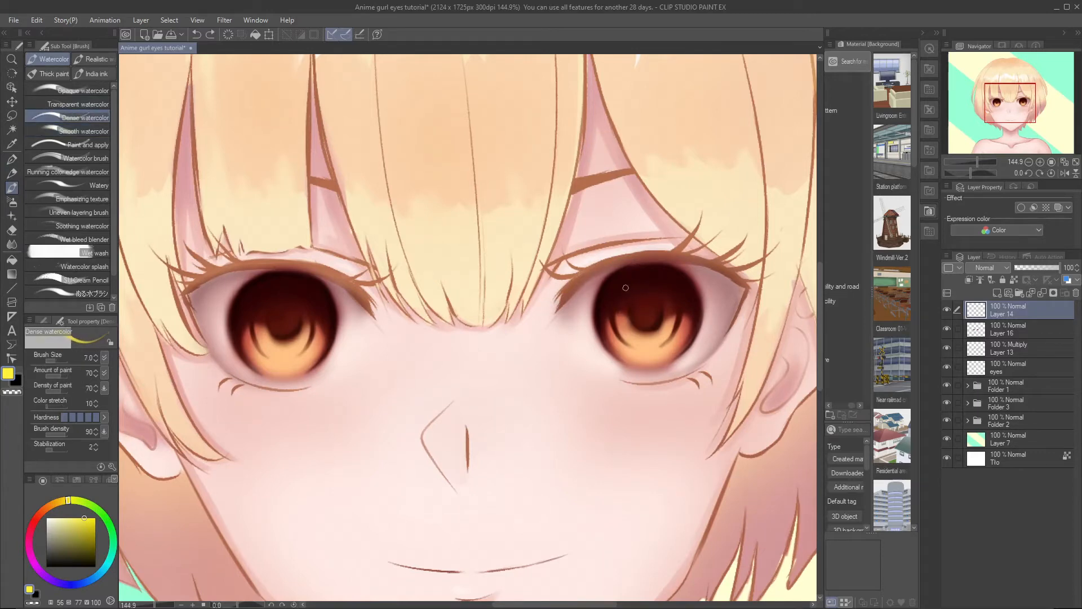
# Paint a slanted yellow oval highlight with a small dot beneath it in the upper part of the right-hand iris.
pyautogui.hotkey('ctrl', 'z')
pyautogui.hotkey('ctrl', 'z')
pyautogui.hotkey('ctrl', 'z')
pyautogui.click(647, 281)
pyautogui.moveTo(640, 297); pyautogui.dragTo(647, 295)
pyautogui.hotkey('ctrl', 'z')
pyautogui.moveTo(646, 309); pyautogui.dragTo(646, 313)
pyautogui.hotkey('ctrl', 'z')
pyautogui.hotkey('ctrl', 'z')
pyautogui.hotkey('ctrl', 'z')
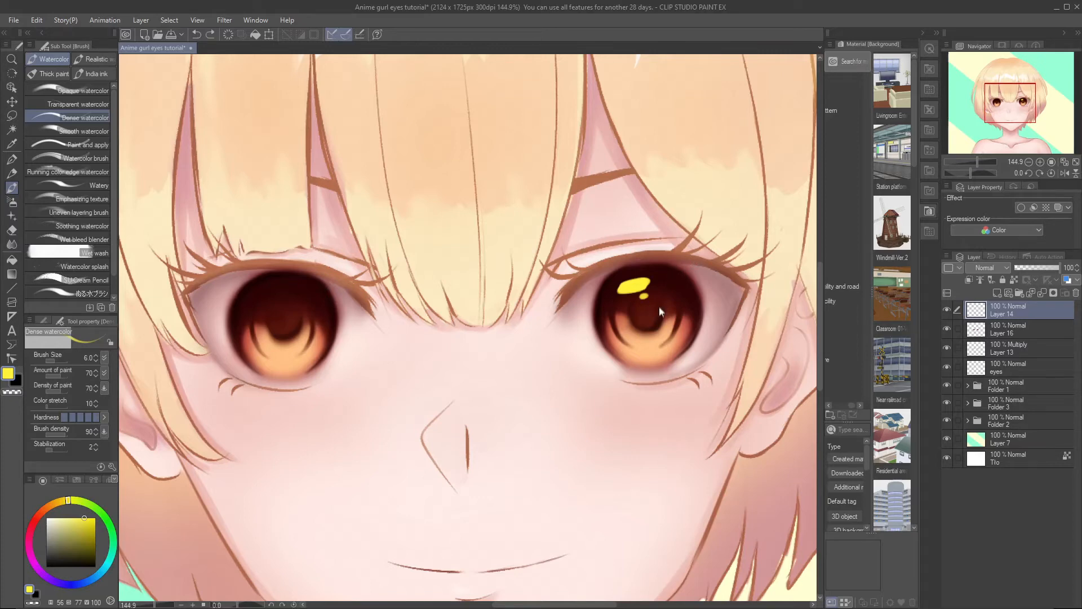
# Paint a small yellow heart over the pupil of the right-hand eye.
pyautogui.moveTo(646, 317); pyautogui.dragTo(647, 309)
pyautogui.hotkey('ctrl', 'z')
pyautogui.scroll(-5, 796, 166)
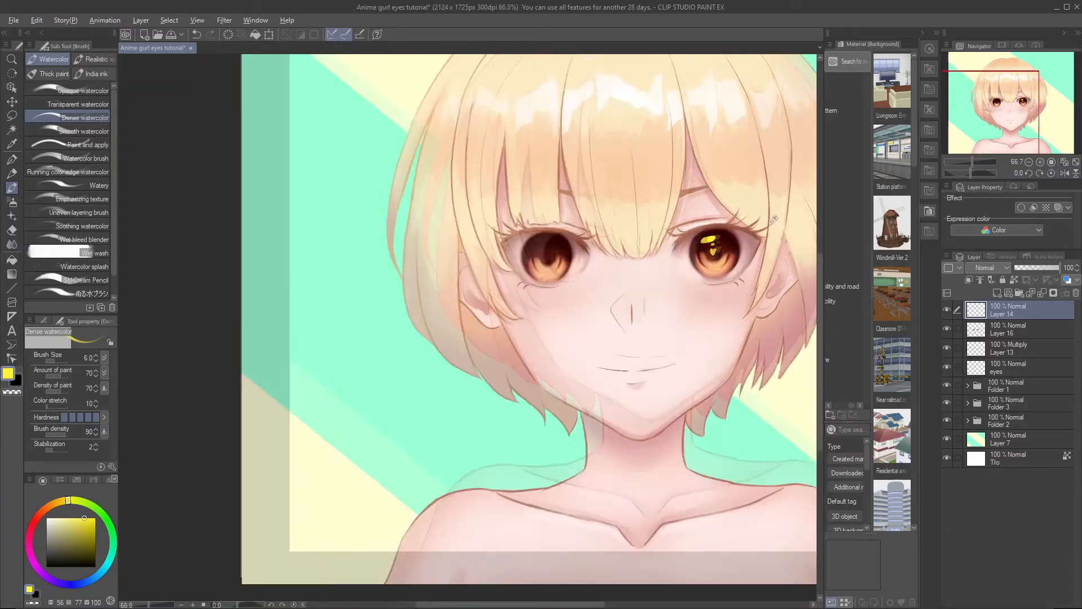
pyautogui.scroll(6, 726, 240)
# Add a cluster of small yellow spots at the upper right of the right-hand iris with a finer brush.
pyautogui.press('[')
pyautogui.press('[')
pyautogui.press('[')
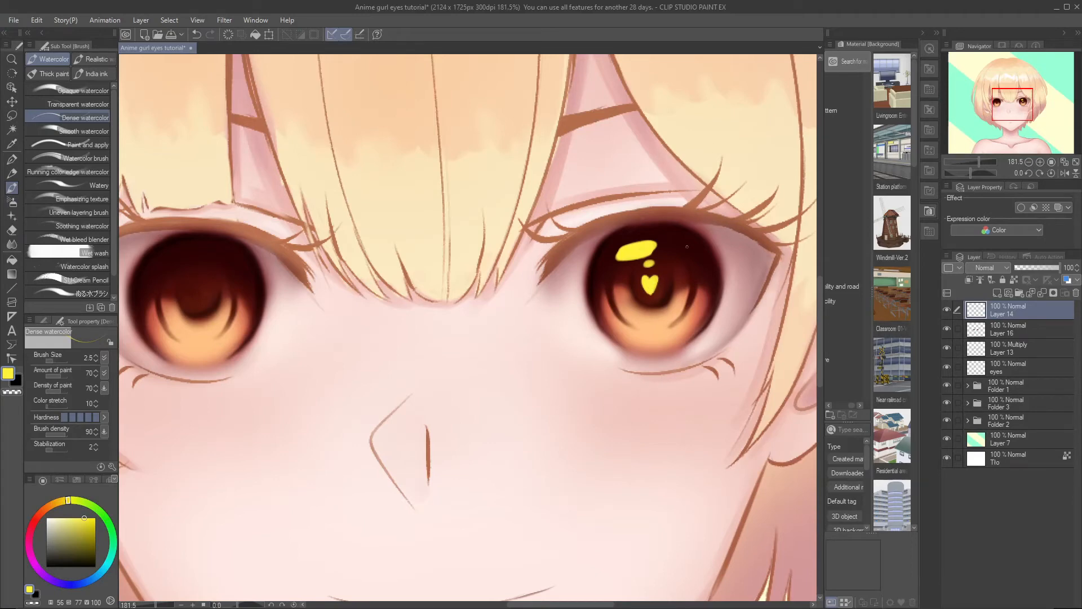
pyautogui.press(']')
pyautogui.press(']')
pyautogui.press(']')
pyautogui.moveTo(677, 247); pyautogui.dragTo(691, 252)
pyautogui.hotkey('ctrl', 'z')
pyautogui.hotkey('ctrl', 'z')
pyautogui.click(680, 245)
pyautogui.press('[')
pyautogui.press('[')
pyautogui.press(']')
pyautogui.press(']')
pyautogui.press(']')
# Lasso the yellow highlights in the right-hand eye, duplicate them on a new layer and flip the copy horizontally.
pyautogui.press('m')
pyautogui.moveTo(641, 223)
pyautogui.mouseDown()
pyautogui.moveTo(682, 219)
pyautogui.moveTo(620, 222)
pyautogui.mouseUp()
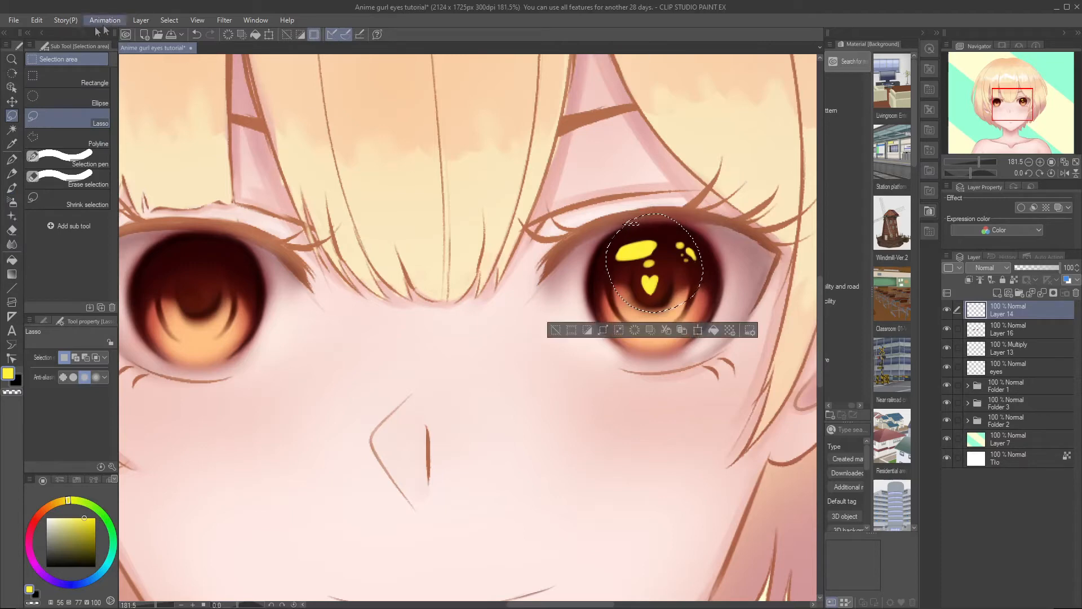
pyautogui.click(37, 20)
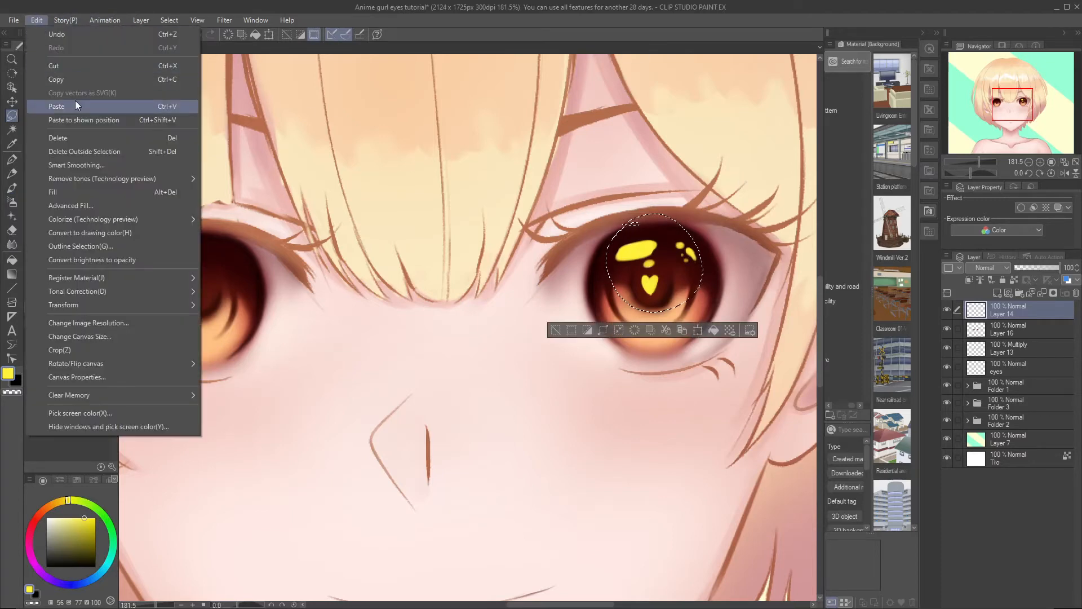
pyautogui.click(76, 102)
pyautogui.click(37, 21)
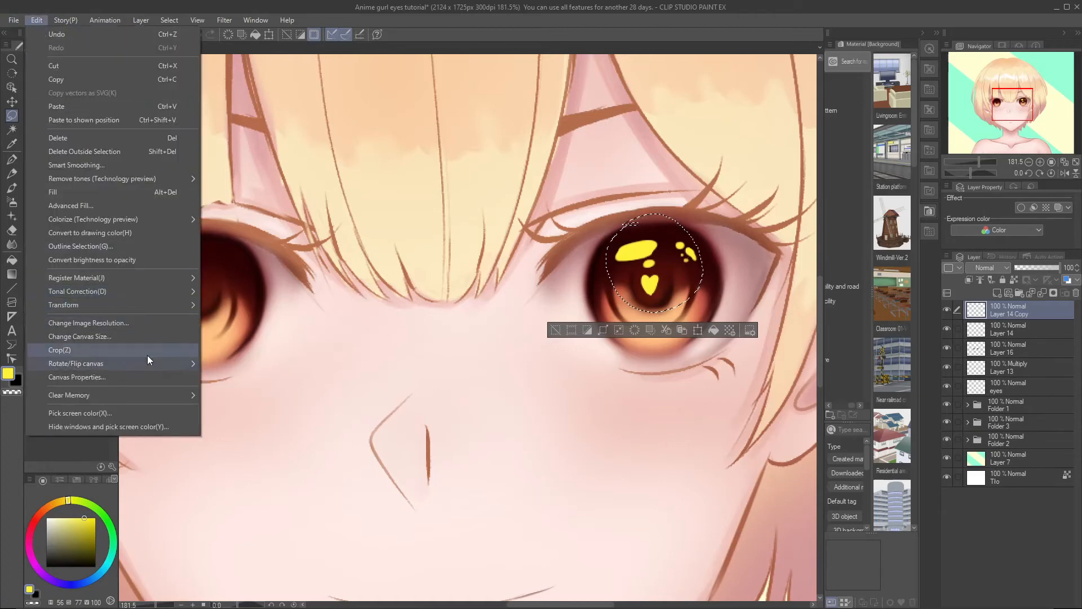
pyautogui.moveTo(176, 305)
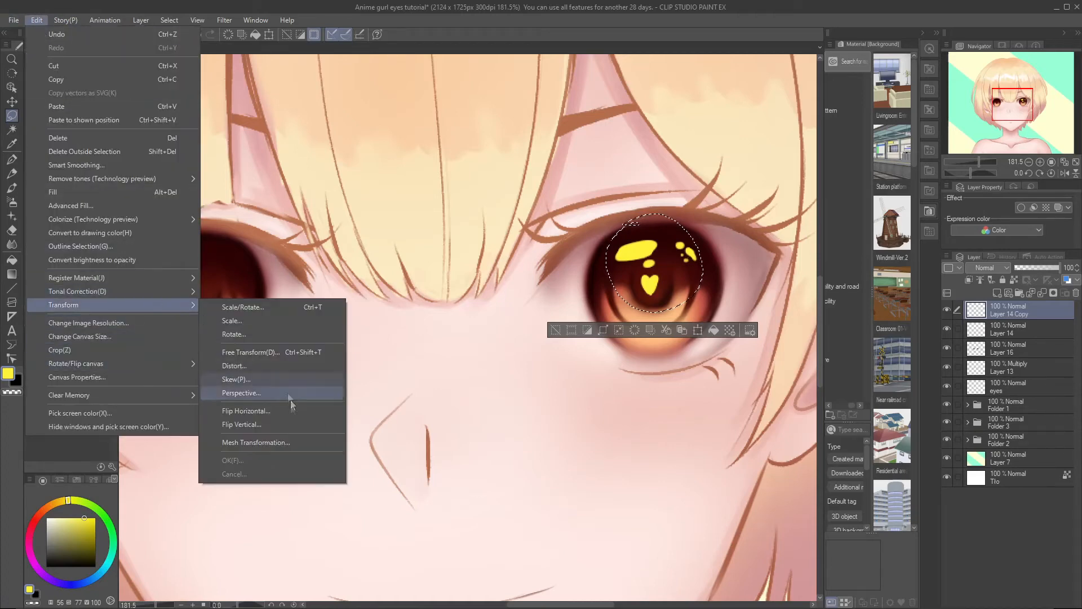
pyautogui.click(275, 423)
# Move the mirrored highlights onto the left-hand iris, apply the transformation and clear the selection.
pyautogui.click(37, 20)
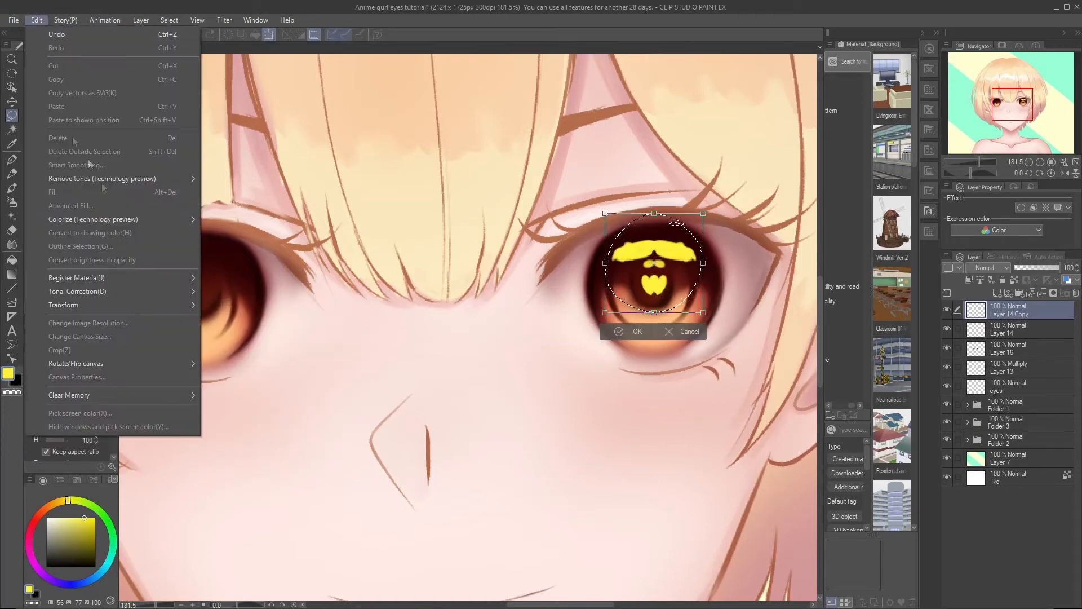
pyautogui.moveTo(113, 305)
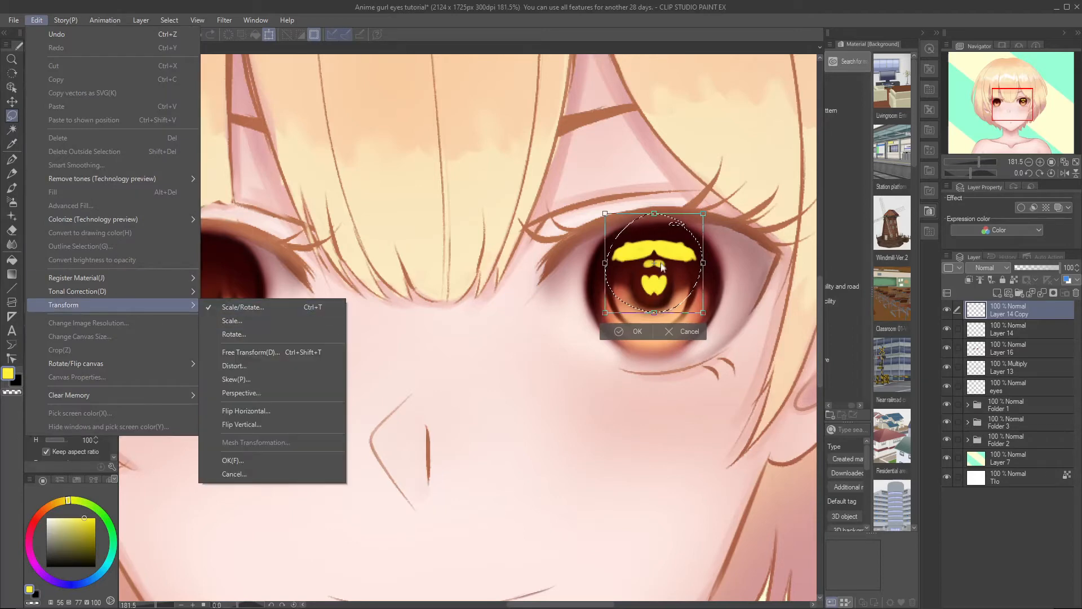
pyautogui.click(638, 271)
pyautogui.moveTo(637, 270); pyautogui.dragTo(183, 283)
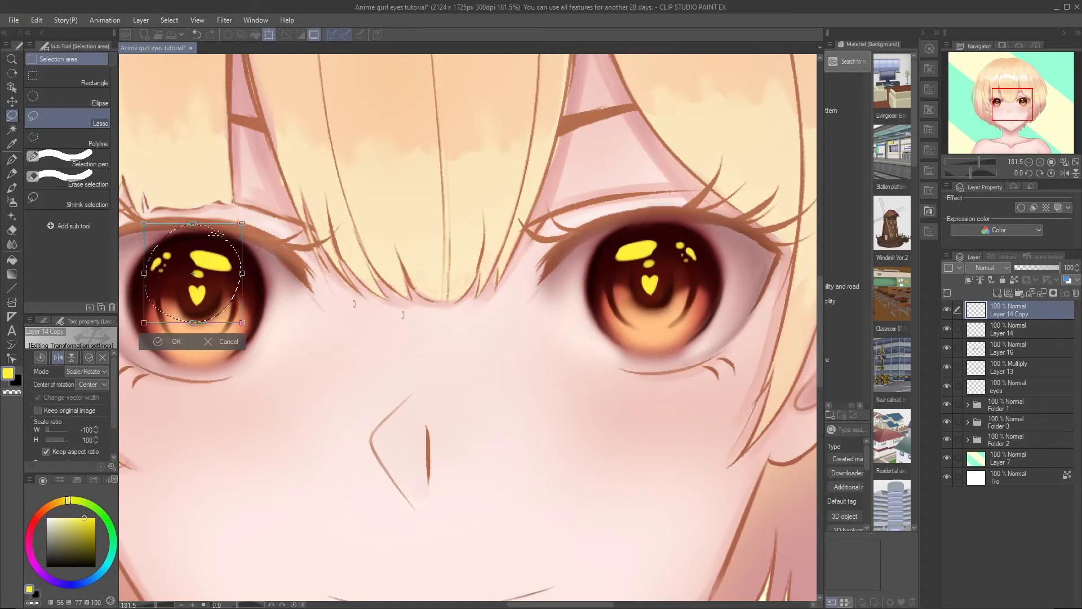
pyautogui.scroll(-3, 407, 331)
pyautogui.moveTo(322, 316); pyautogui.dragTo(322, 316)
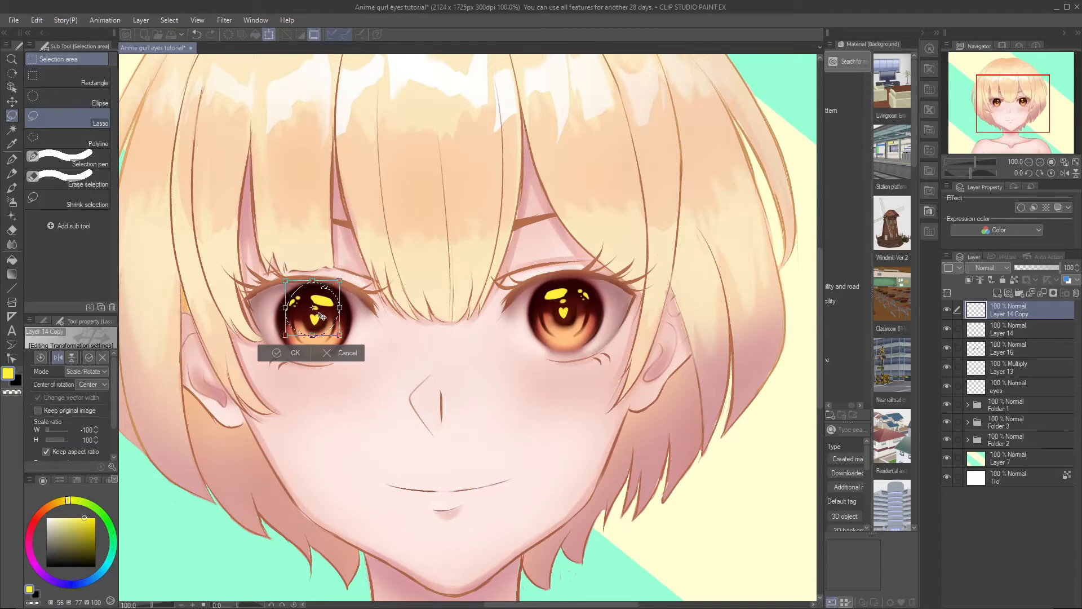
pyautogui.click(10, 62)
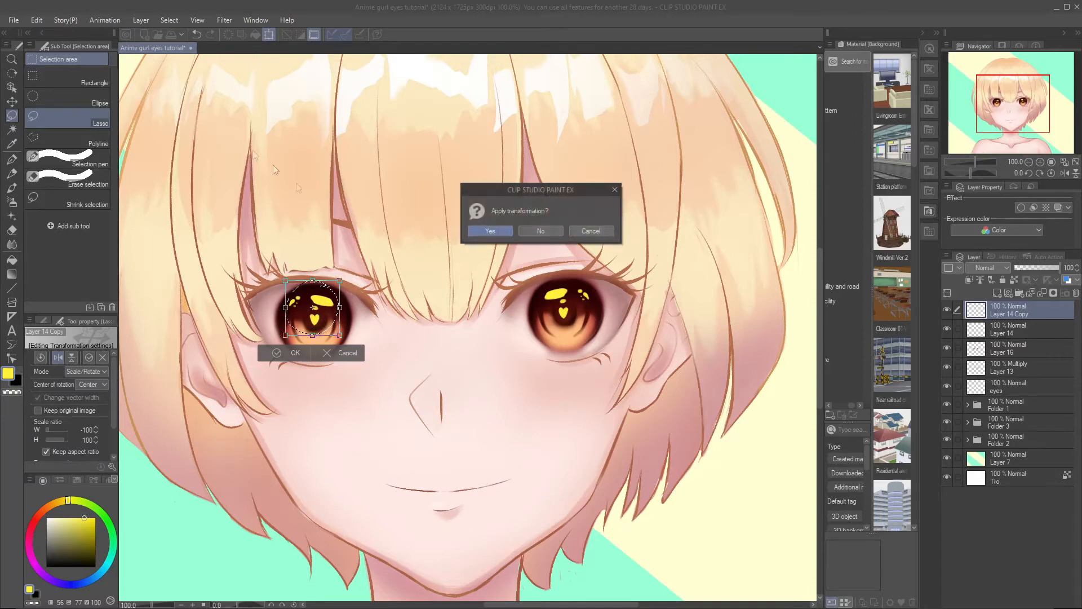
pyautogui.click(490, 231)
pyautogui.click(169, 20)
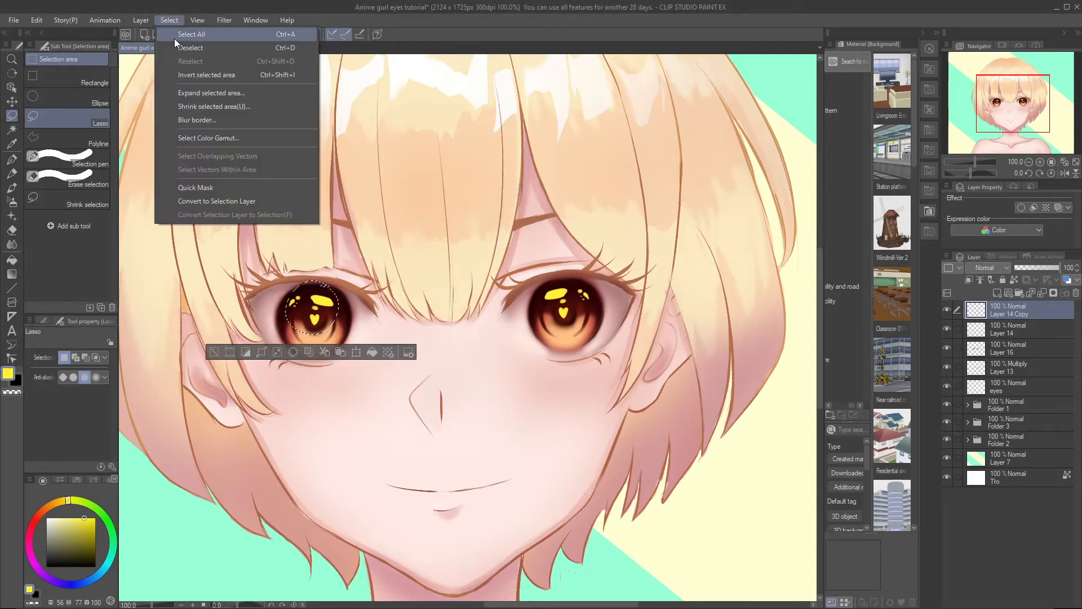
pyautogui.click(177, 47)
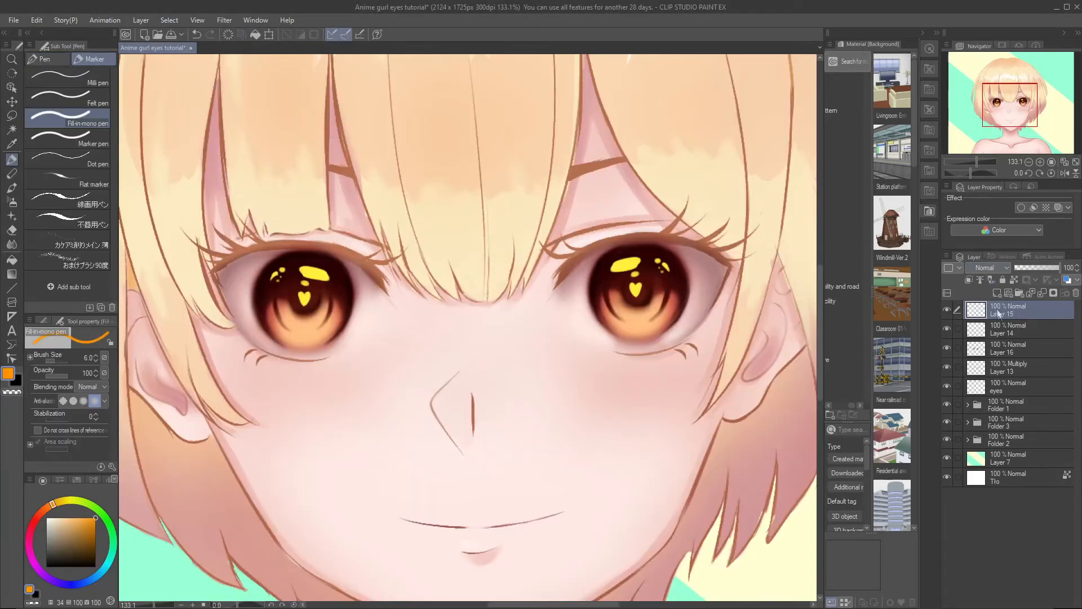
# Set the blending mode of Layer 15 to Add (Glow).
pyautogui.click(985, 267)
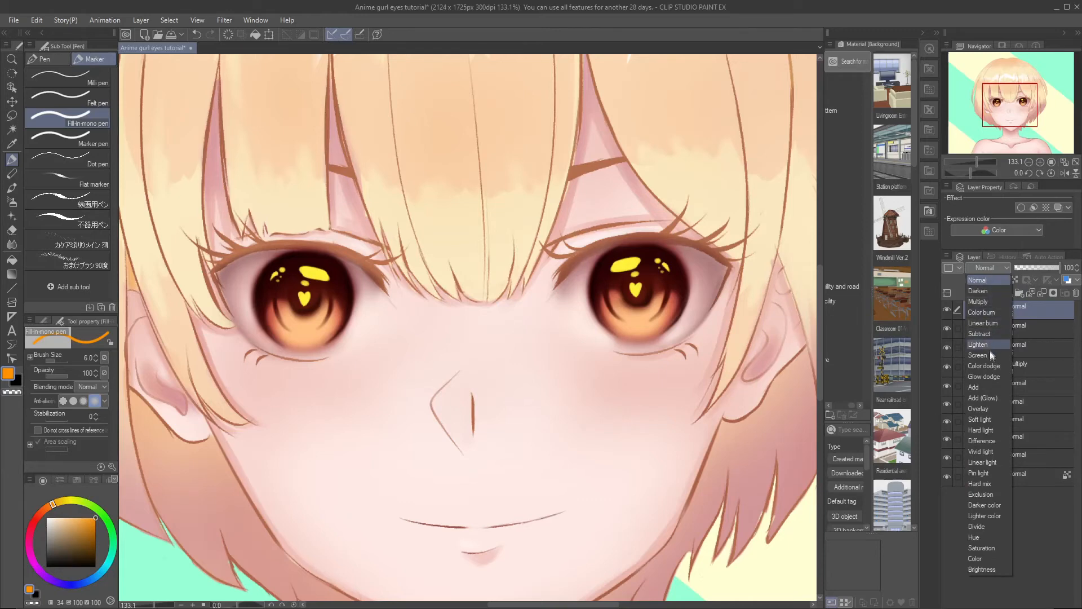
pyautogui.click(987, 397)
pyautogui.hotkey('ctrl', 'z')
pyautogui.moveTo(620, 318); pyautogui.dragTo(624, 310)
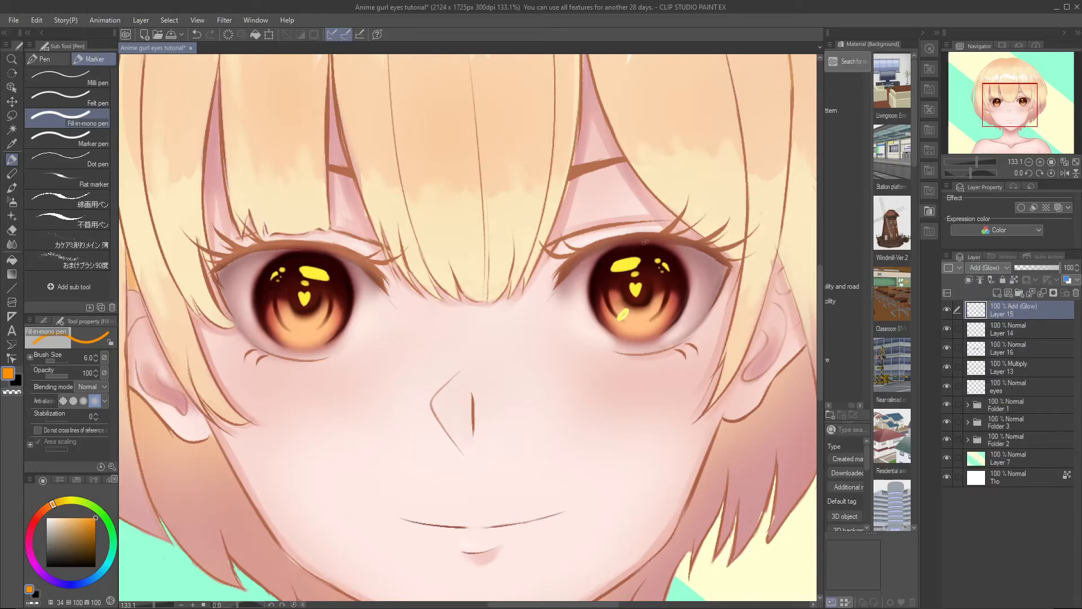
pyautogui.moveTo(623, 312); pyautogui.dragTo(627, 314)
pyautogui.hotkey('ctrl', 'z')
# Set the drawing colour to orange (H 42, S 100, V 100) and paint a glowing oval at the lower left of the right-hand iris.
pyautogui.click(34, 520)
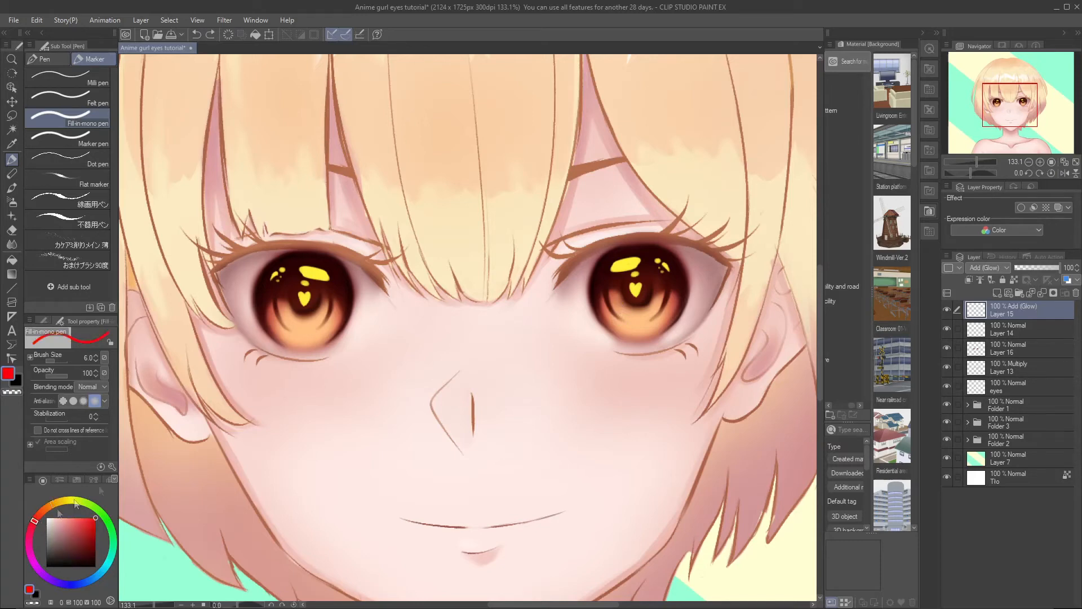
pyautogui.click(56, 501)
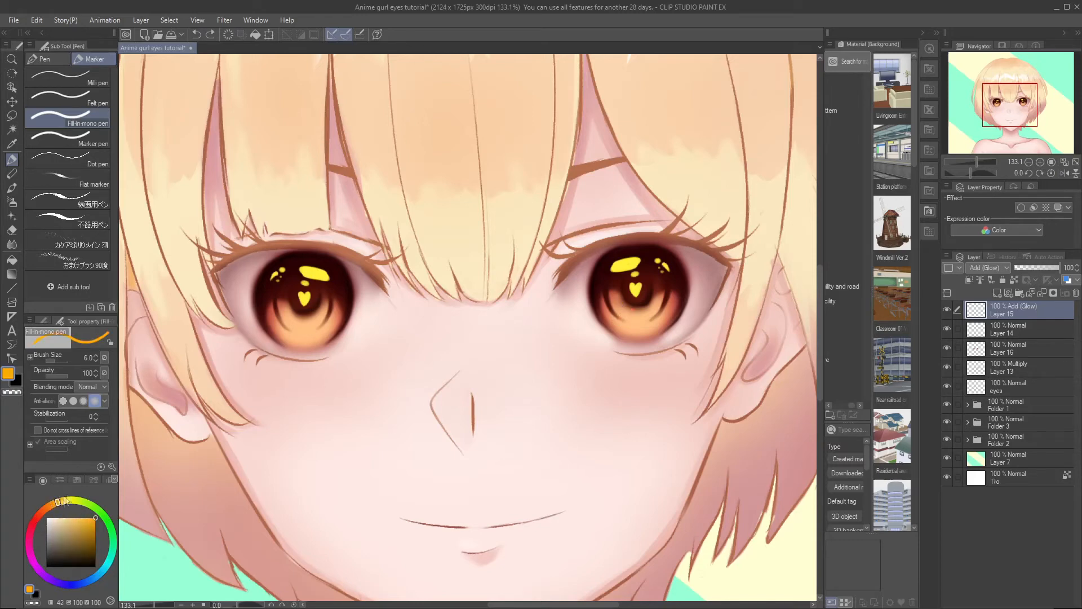
pyautogui.moveTo(620, 318); pyautogui.dragTo(626, 308)
pyautogui.hotkey('ctrl', 'z')
pyautogui.hotkey('ctrl', 'z')
pyautogui.hotkey('ctrl', 'z')
pyautogui.hotkey('ctrl', 'z')
pyautogui.hotkey('ctrl', 'z')
pyautogui.click(621, 305)
# Paint a cluster of glowing orange spots at the lower right of the right-hand iris.
pyautogui.moveTo(654, 314); pyautogui.dragTo(660, 305)
pyautogui.hotkey('ctrl', 'z')
pyautogui.hotkey('ctrl', 'z')
pyautogui.hotkey('ctrl', 'z')
pyautogui.hotkey('ctrl', 'z')
pyautogui.hotkey('ctrl', 'z')
pyautogui.moveTo(660, 299); pyautogui.dragTo(664, 295)
pyautogui.hotkey('ctrl', 'z')
pyautogui.hotkey('ctrl', 'z')
pyautogui.hotkey('ctrl', 'z')
# Add smaller glowing dots below the oval at the lower left of the right-hand iris with a finer brush.
pyautogui.press('[')
pyautogui.press('[')
pyautogui.press('[')
pyautogui.moveTo(624, 324); pyautogui.dragTo(624, 326)
pyautogui.hotkey('ctrl', 'z')
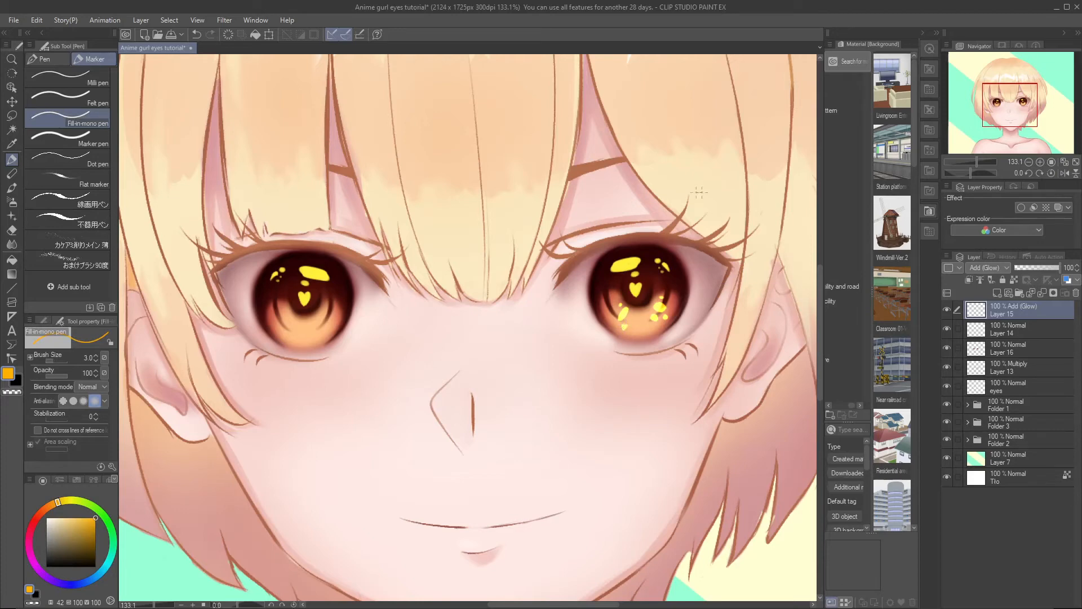
pyautogui.hotkey('ctrl', 'z')
pyautogui.moveTo(616, 321); pyautogui.dragTo(617, 326)
pyautogui.press(']')
pyautogui.press(']')
pyautogui.hotkey('ctrl', 'z')
pyautogui.press('[')
pyautogui.press('[')
pyautogui.hotkey('ctrl', 'z')
pyautogui.moveTo(612, 315); pyautogui.dragTo(614, 310)
pyautogui.hotkey('ctrl', 'z')
pyautogui.press(']')
pyautogui.click(71, 501)
pyautogui.moveTo(92, 519); pyautogui.dragTo(95, 516)
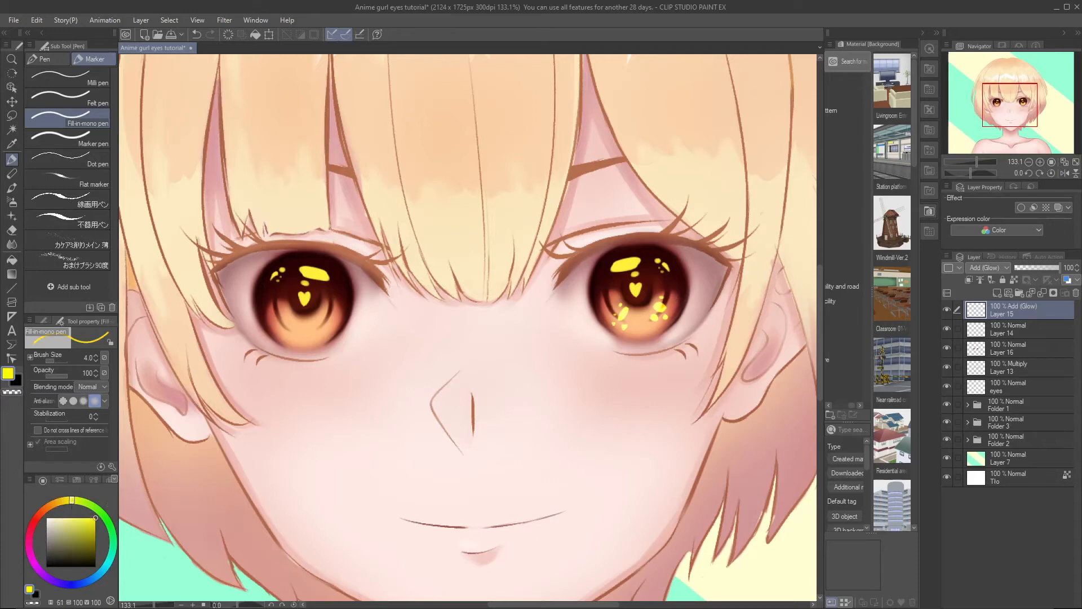
pyautogui.click(94, 505)
pyautogui.hotkey('ctrl', 'z')
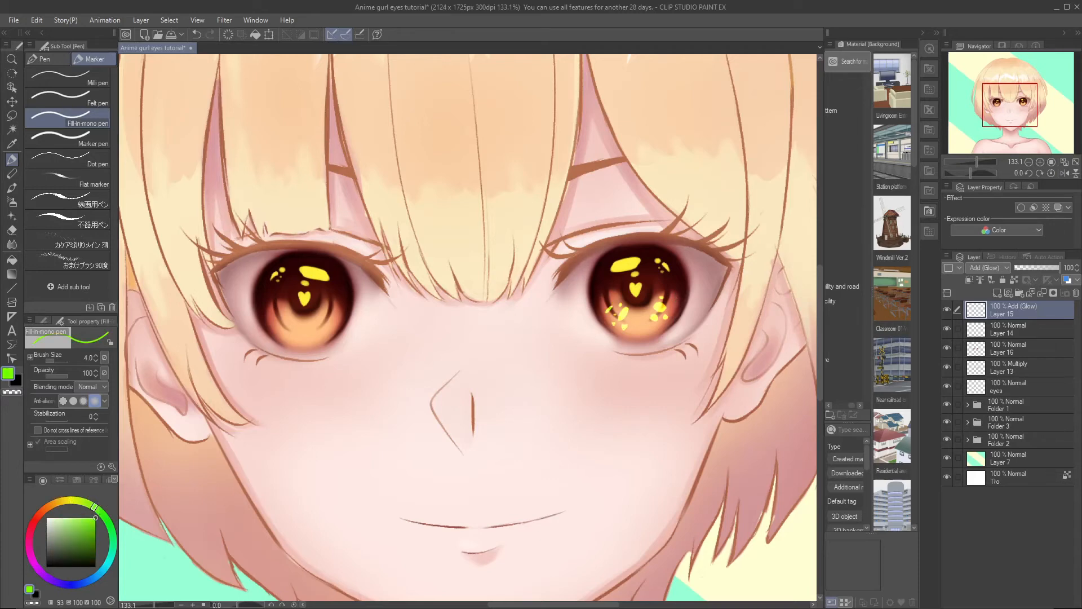
pyautogui.hotkey('ctrl', 'z')
pyautogui.click(37, 516)
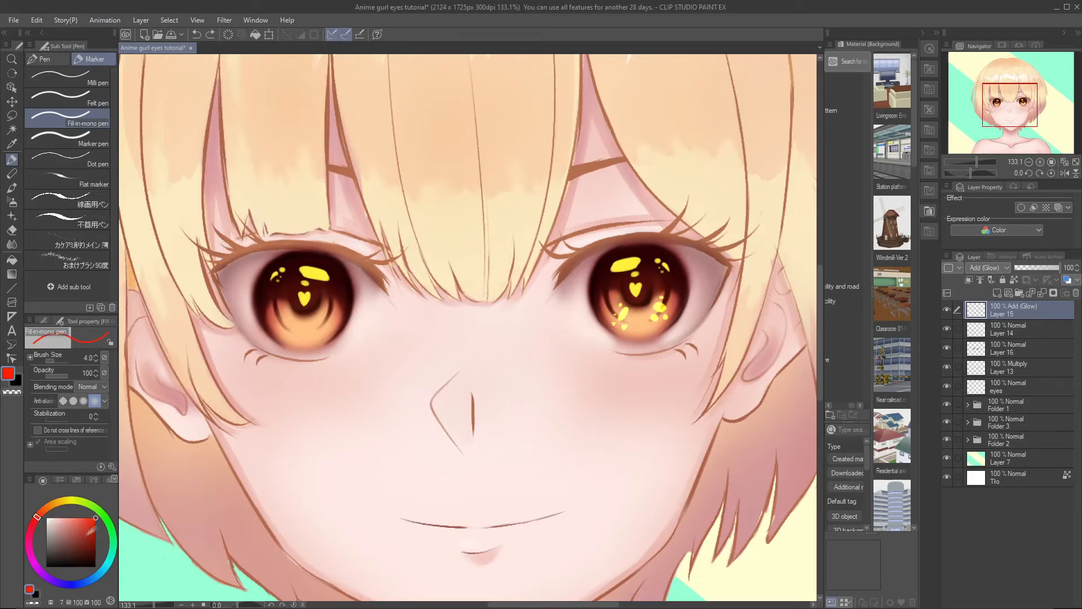
# Set the drawing colour to blue (H 235, S 100, V 100) and dab glowing accents on the lower part of the right-hand iris.
pyautogui.click(74, 584)
pyautogui.moveTo(635, 303); pyautogui.dragTo(641, 322)
pyautogui.hotkey('ctrl', 'z')
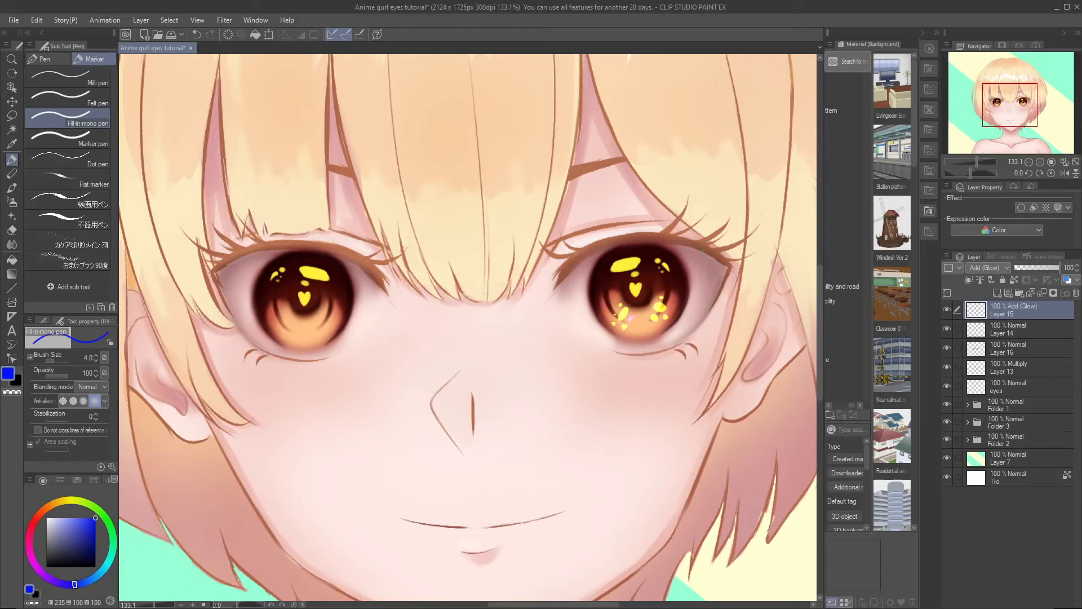
pyautogui.hotkey('ctrl', 'z')
pyautogui.hotkey('ctrl', 'z')
pyautogui.click(633, 324)
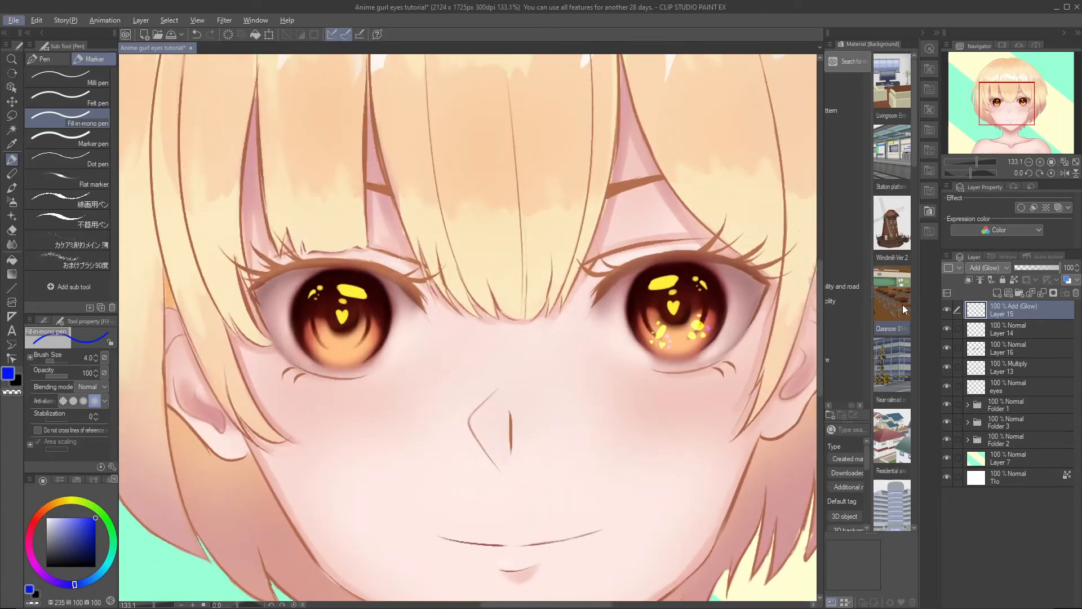
# Lasso the glow spots in the right-hand iris, copy and paste them on a new layer, and flip the copy horizontally.
pyautogui.click(11, 115)
pyautogui.moveTo(696, 292)
pyautogui.mouseDown()
pyautogui.moveTo(640, 338)
pyautogui.moveTo(665, 297)
pyautogui.mouseUp()
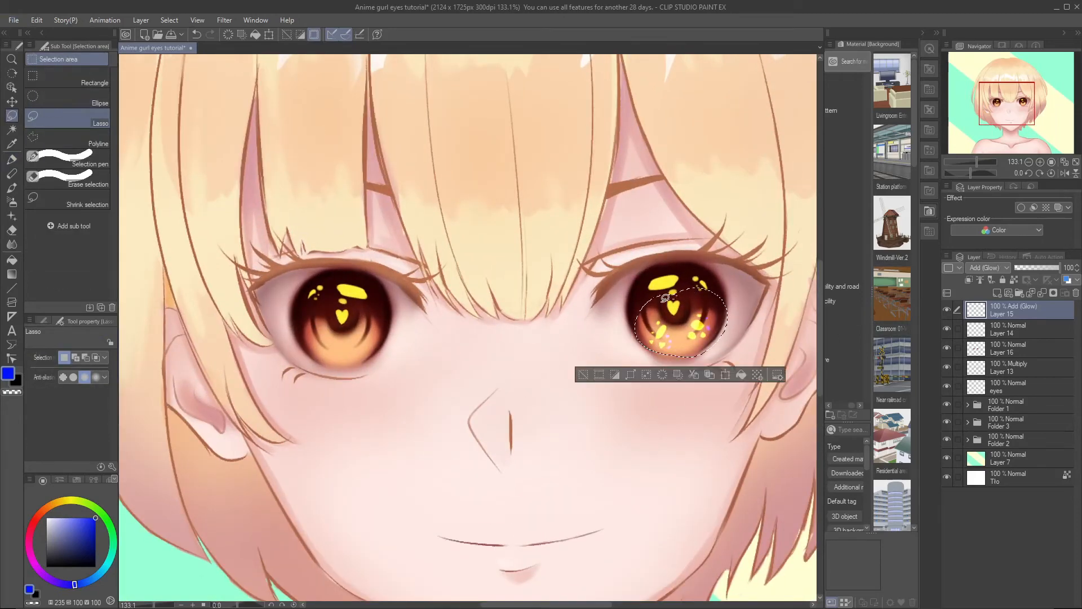
pyautogui.click(35, 20)
pyautogui.click(55, 80)
pyautogui.click(39, 21)
pyautogui.click(56, 106)
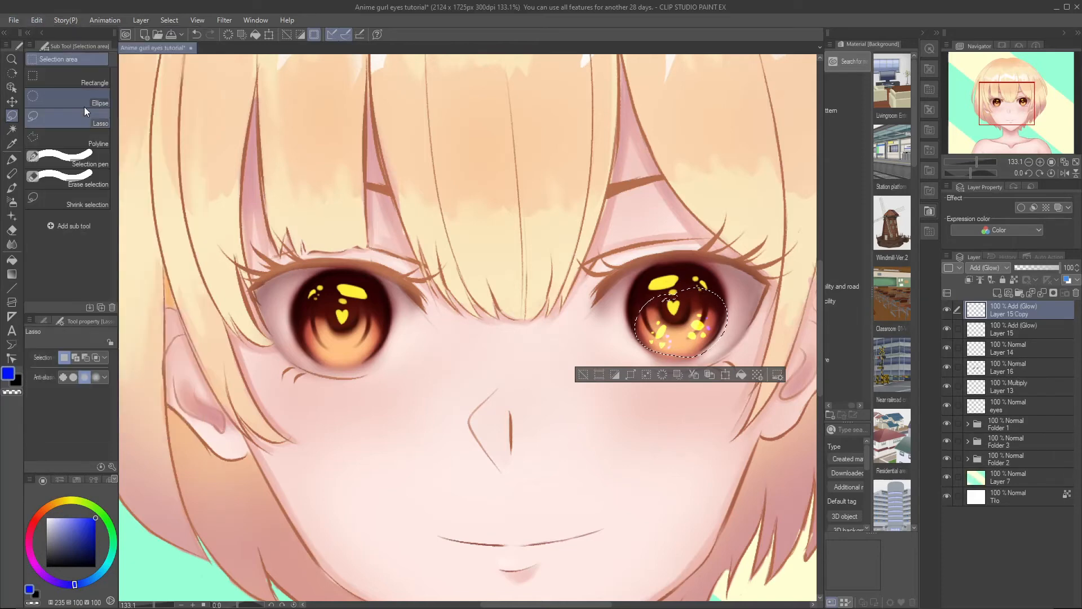
pyautogui.click(40, 24)
pyautogui.moveTo(107, 309)
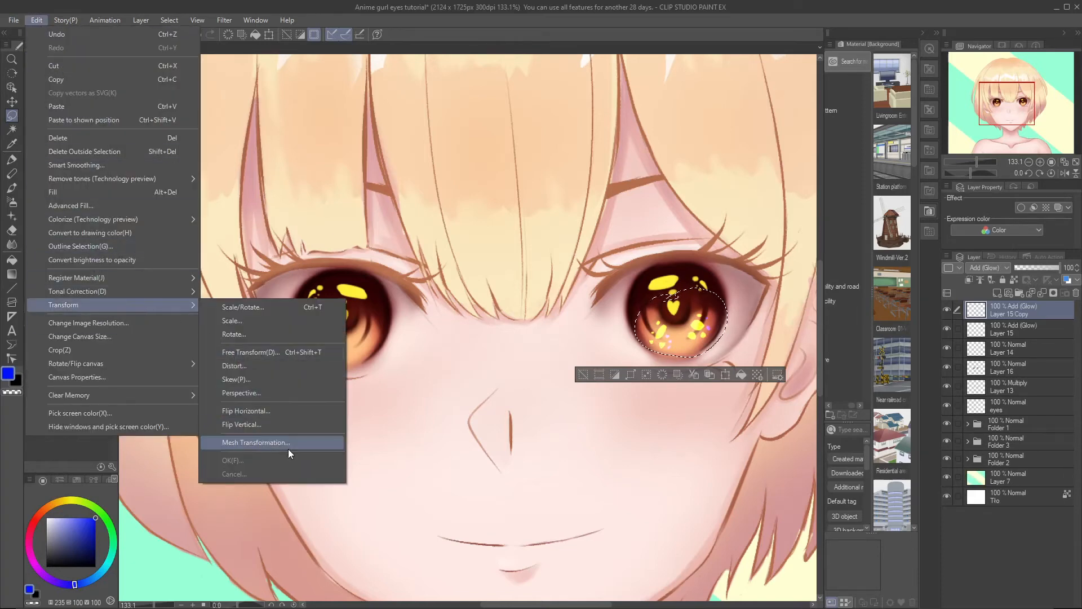
pyautogui.click(283, 411)
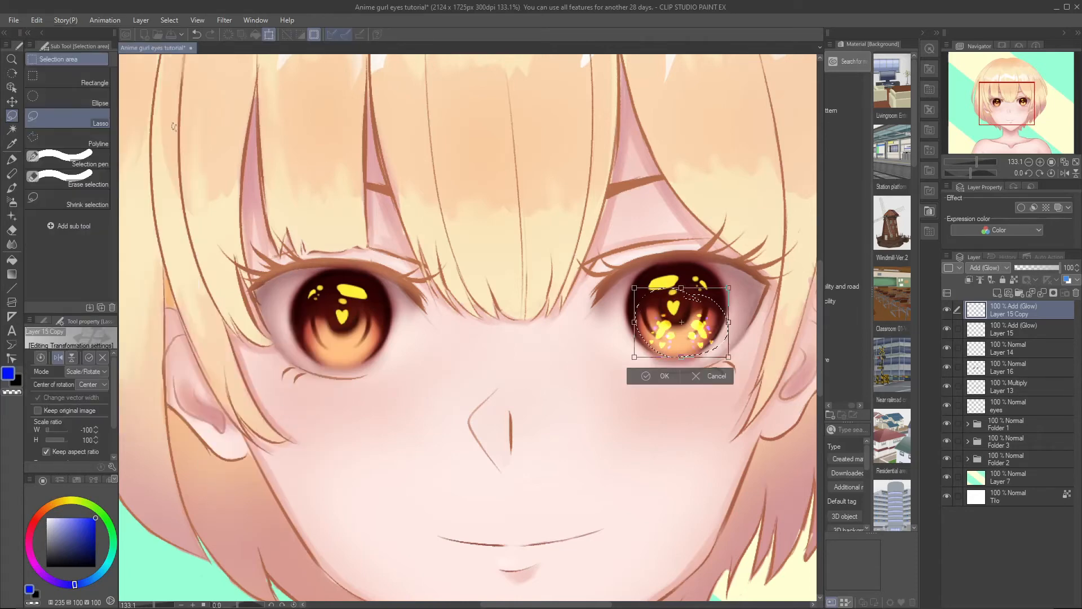
# Move the mirrored glow spots onto the lower left-hand iris, apply the transformation and clear the selection.
pyautogui.click(37, 21)
pyautogui.moveTo(133, 305)
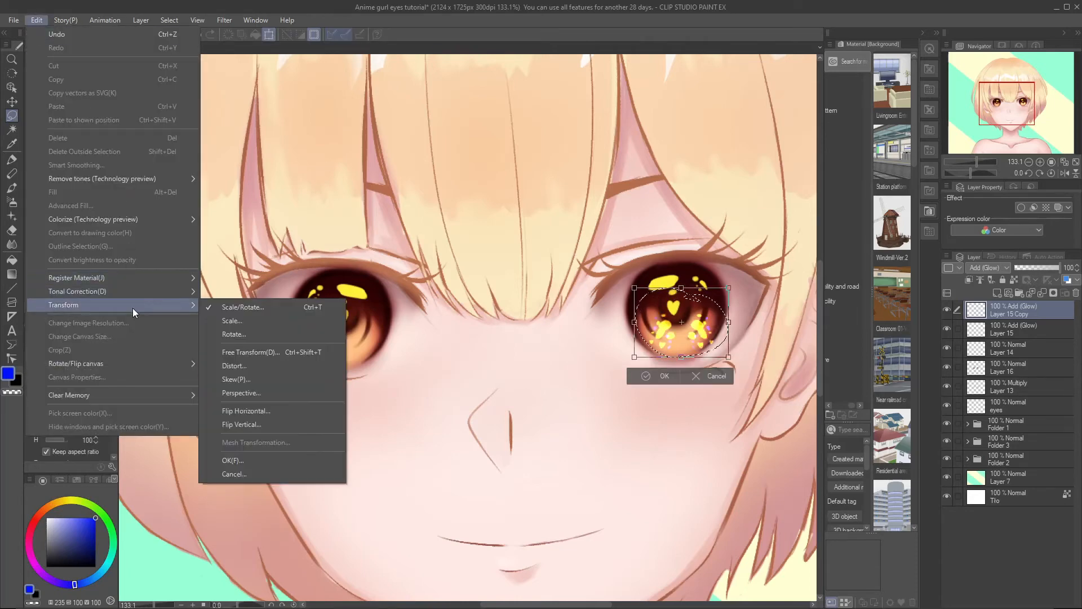
pyautogui.click(232, 308)
pyautogui.moveTo(690, 340); pyautogui.dragTo(351, 352)
pyautogui.press('Return')
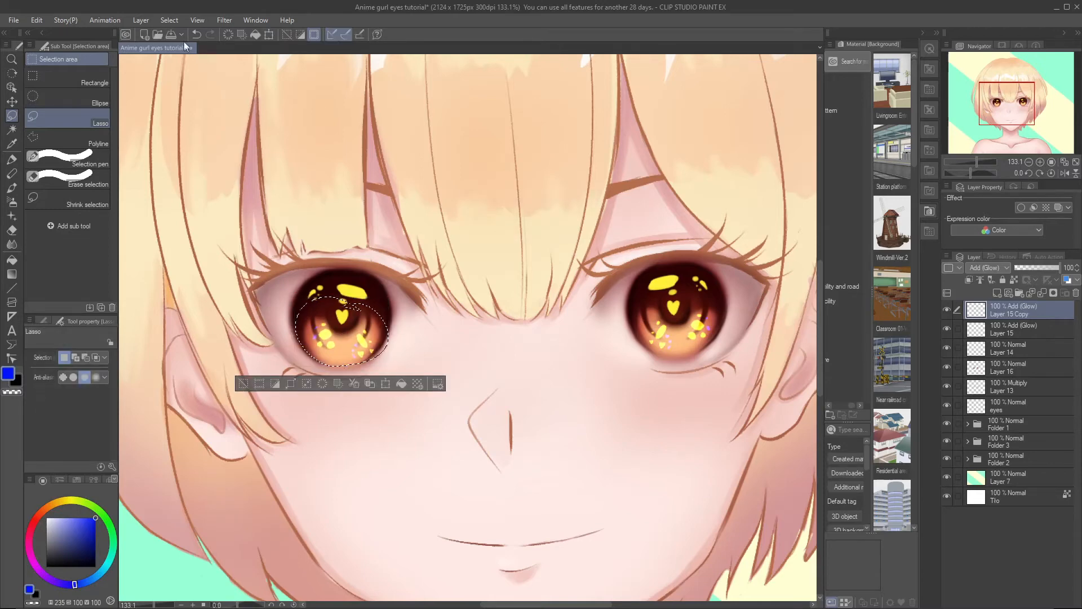
pyautogui.click(169, 20)
pyautogui.click(186, 47)
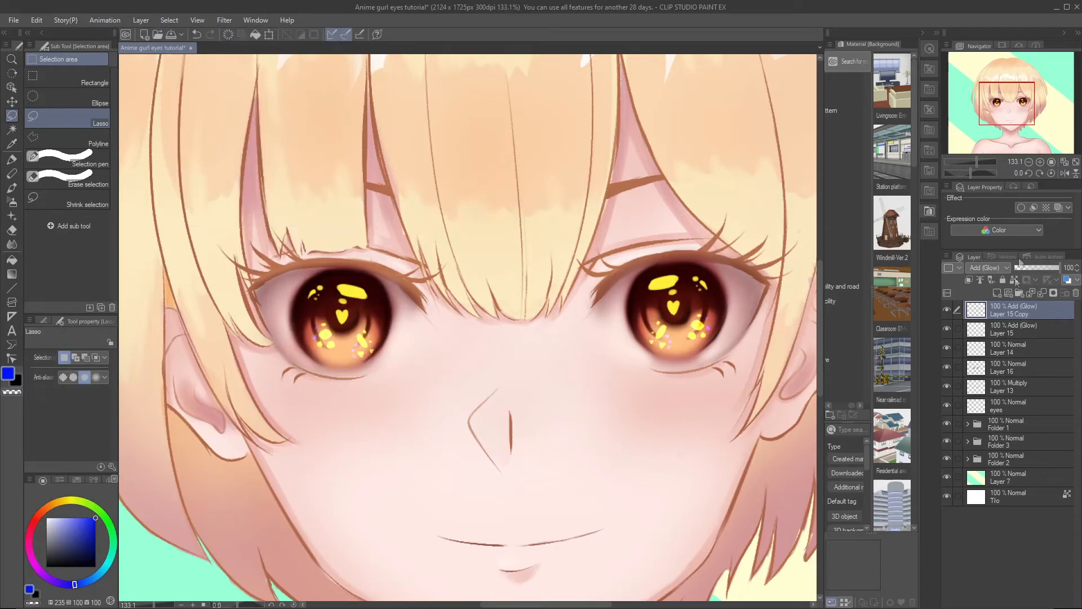
# Merge the copied glow layer into the Add (Glow) Layer 15 below it and toggle layer visibility to check the result.
pyautogui.rightClick(1011, 307)
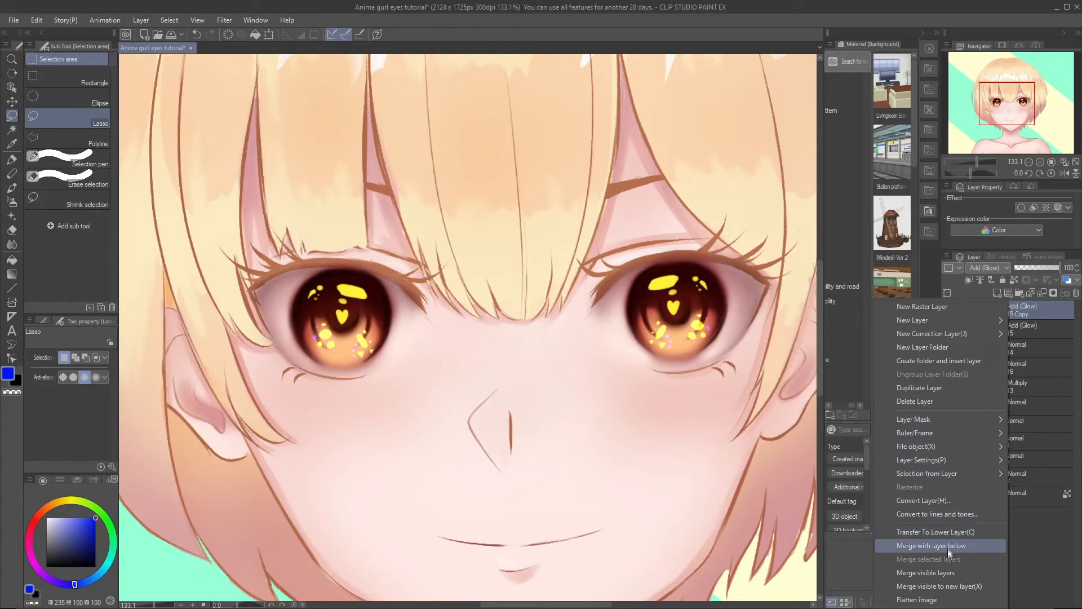
pyautogui.click(950, 545)
pyautogui.click(946, 309)
pyautogui.click(946, 329)
pyautogui.click(946, 329)
pyautogui.click(946, 309)
# Lower the opacity of Layer 14 to 47% and of the Add (Glow) Layer 15 to 27%.
pyautogui.click(1005, 327)
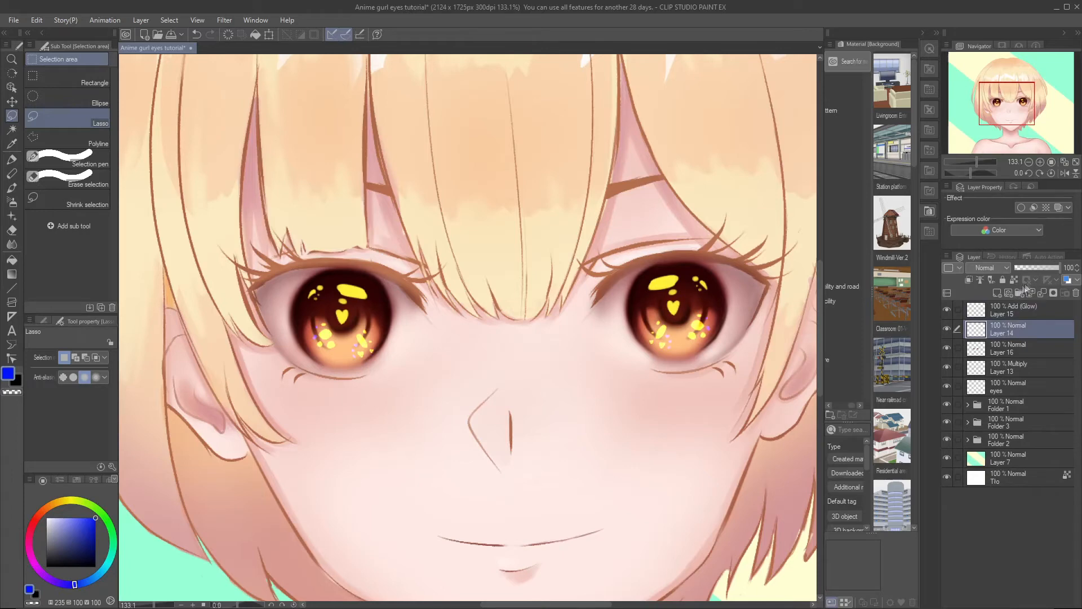
pyautogui.moveTo(1041, 266); pyautogui.dragTo(1036, 267)
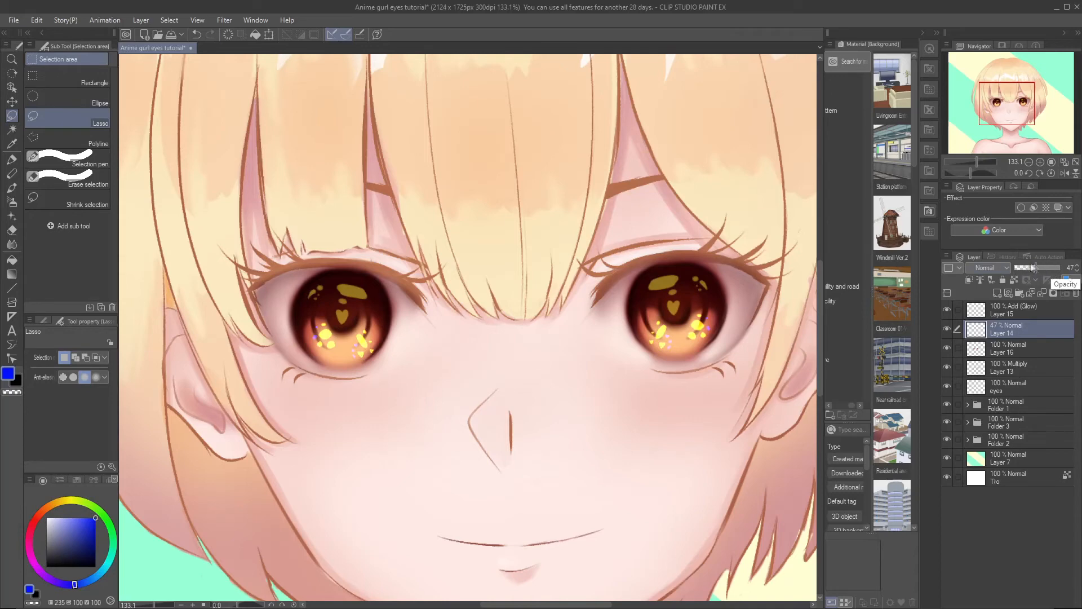
pyautogui.click(1012, 314)
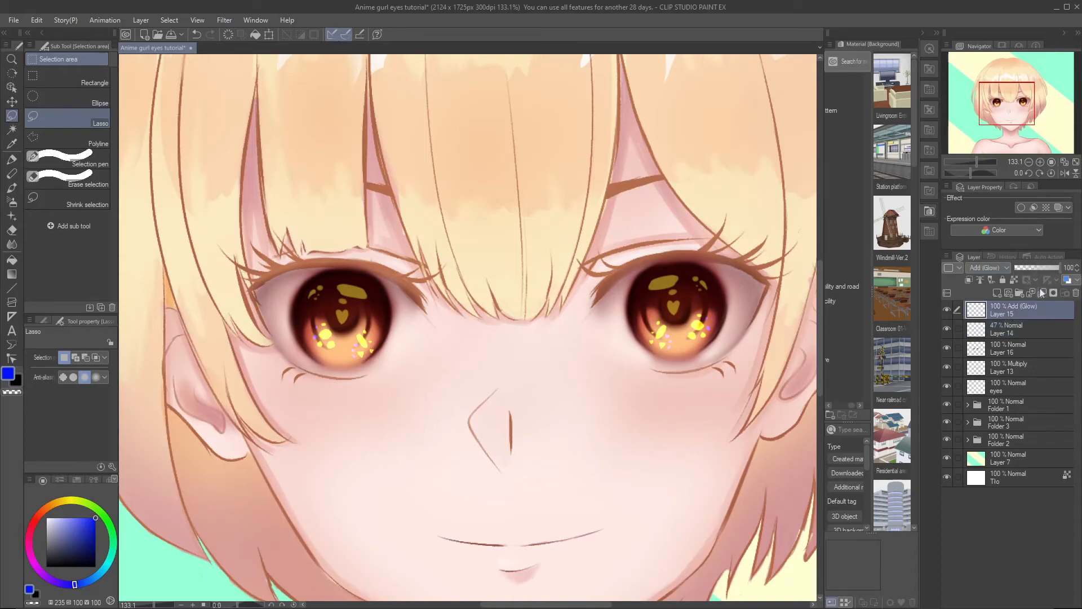
pyautogui.click(1035, 267)
pyautogui.moveTo(1034, 270); pyautogui.dragTo(1027, 268)
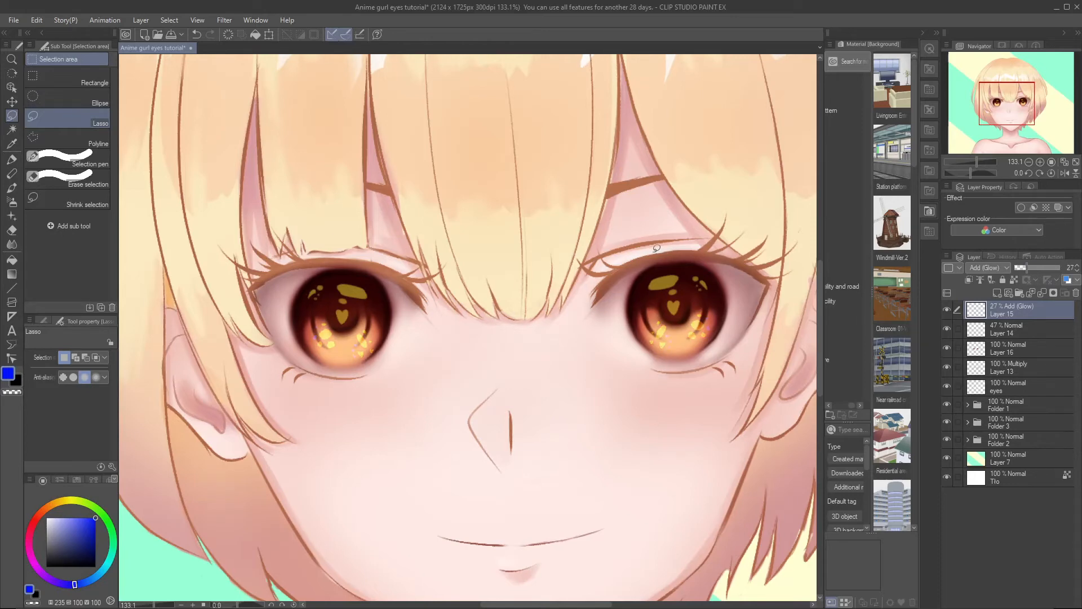
# Add a new layer above Layer 15 in Glow dodge mode and set the drawing colour to yellow (H 65, S 100, V 100).
pyautogui.scroll(-3, 713, 327)
pyautogui.scroll(1, 727, 345)
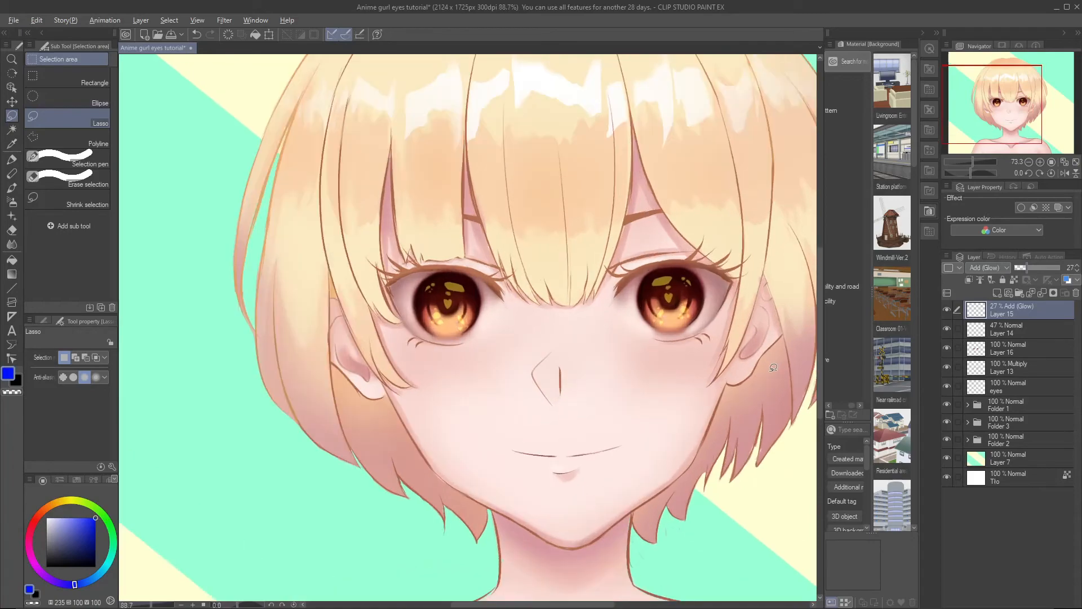
pyautogui.scroll(-2, 728, 347)
pyautogui.scroll(4, 665, 231)
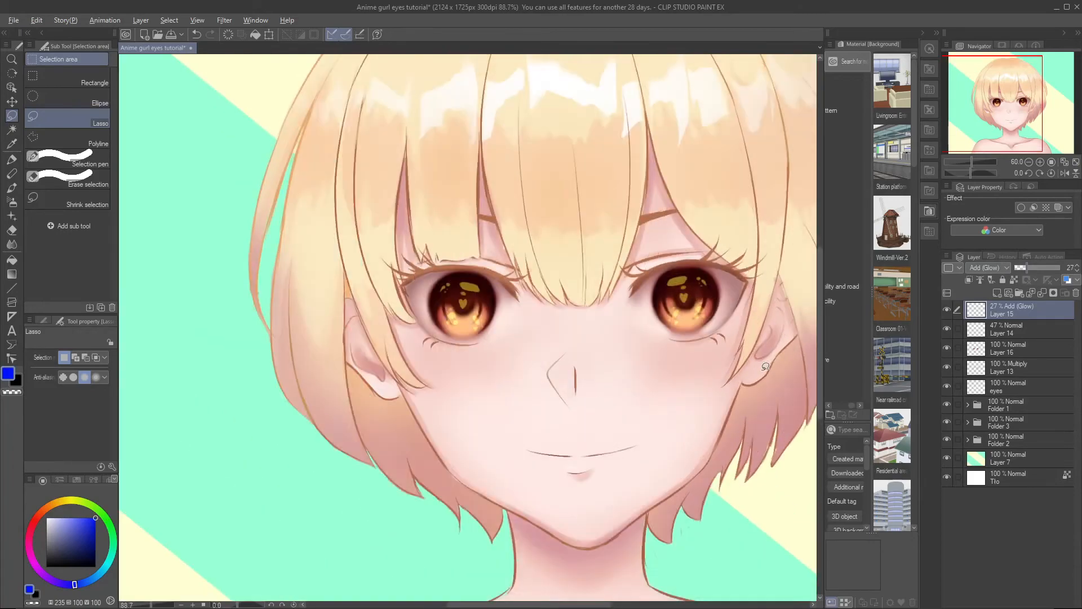
pyautogui.scroll(1, 665, 231)
pyautogui.click(996, 291)
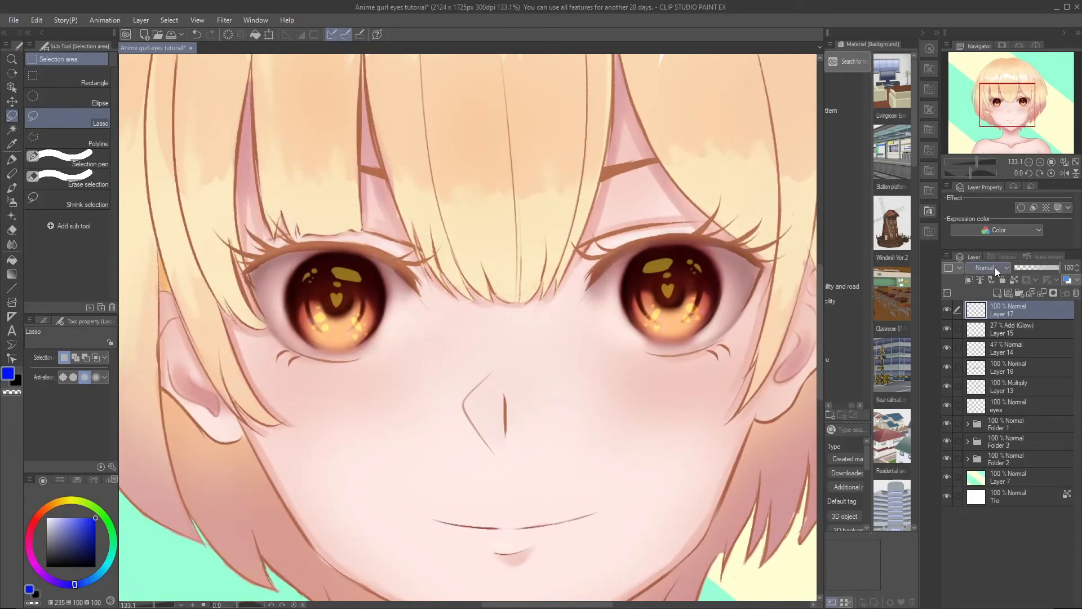
pyautogui.click(995, 267)
pyautogui.click(992, 375)
pyautogui.click(75, 502)
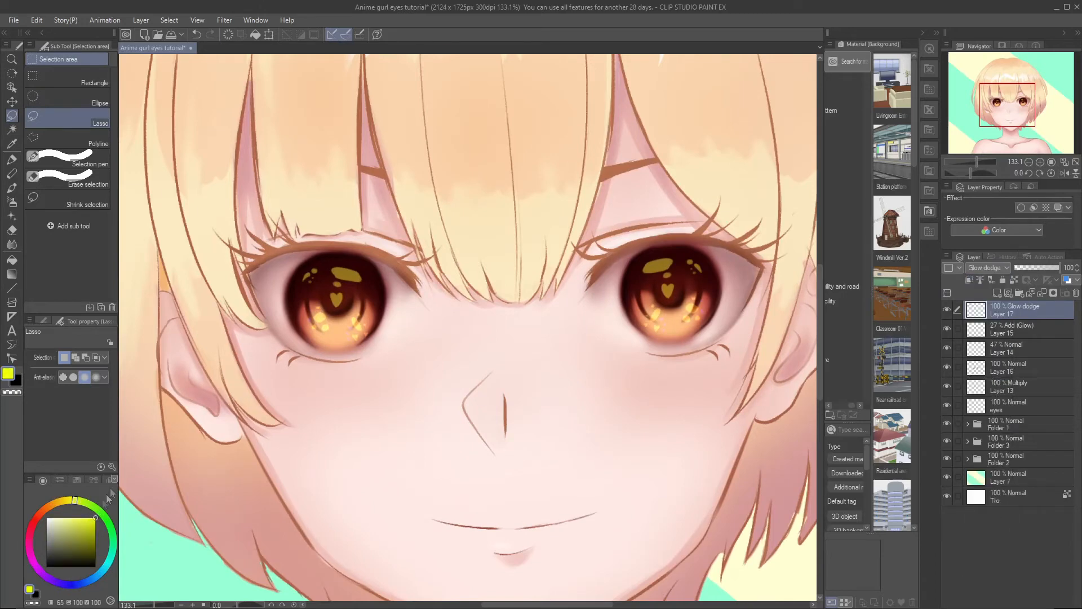
# Paint bright yellow glow spots on the lower part of the right-hand iris with the Fill-in-mono pen at size 4.
pyautogui.click(11, 187)
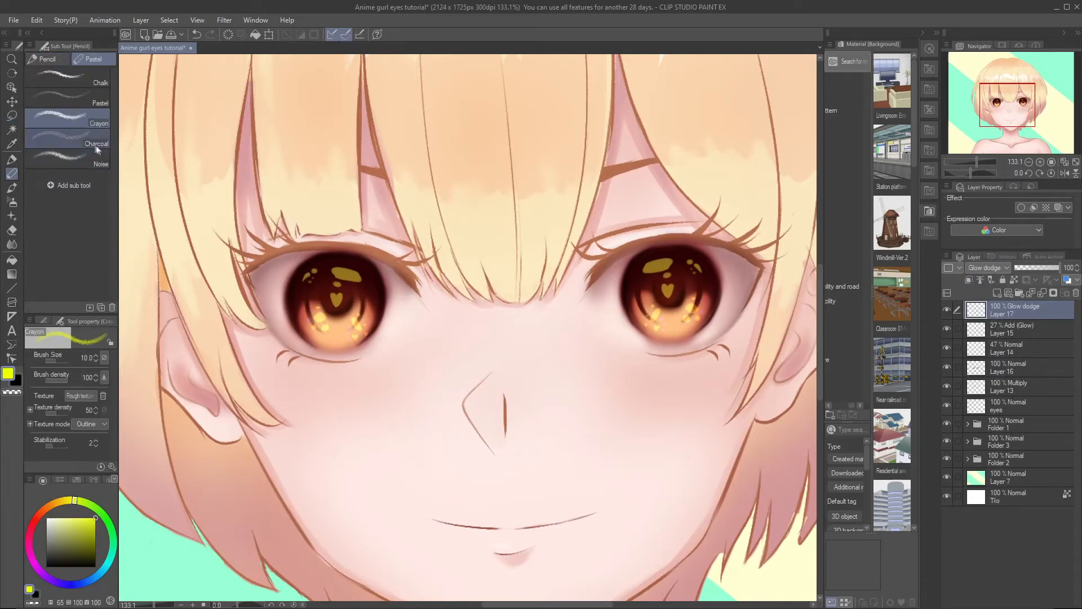
pyautogui.click(12, 159)
pyautogui.moveTo(657, 307)
pyautogui.mouseDown()
pyautogui.moveTo(652, 330)
pyautogui.moveTo(651, 318)
pyautogui.mouseUp()
pyautogui.hotkey('ctrl', 'z')
pyautogui.hotkey('ctrl', 'z')
pyautogui.hotkey('ctrl', 'z')
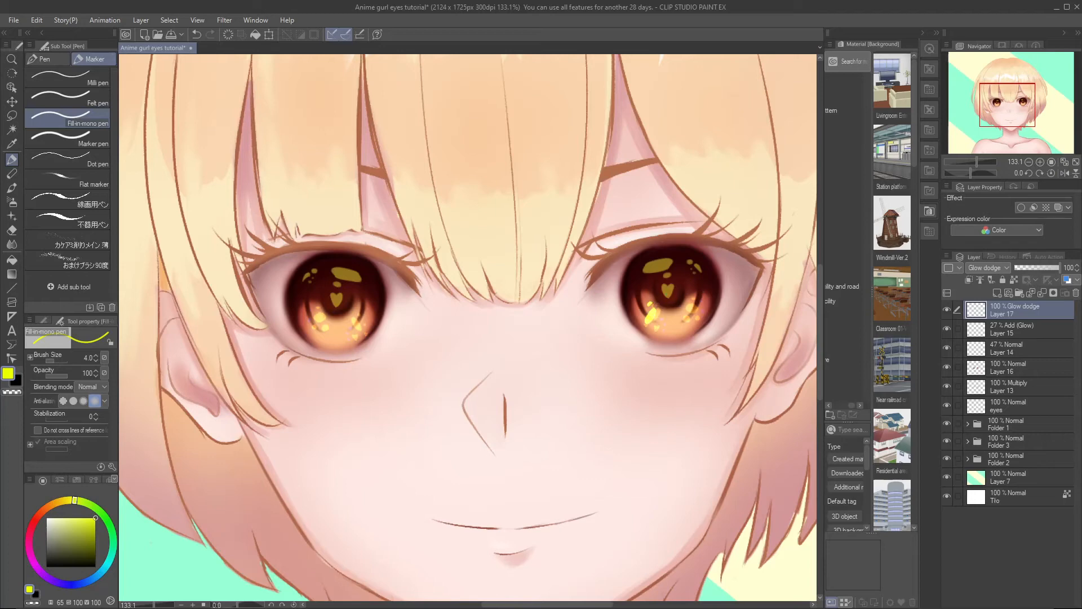
pyautogui.moveTo(667, 308)
pyautogui.mouseDown()
pyautogui.moveTo(645, 325)
pyautogui.moveTo(650, 317)
pyautogui.mouseUp()
pyautogui.hotkey('ctrl', 'z')
pyautogui.hotkey('ctrl', 'z')
pyautogui.moveTo(686, 305); pyautogui.dragTo(690, 309)
pyautogui.hotkey('ctrl', 'z')
pyautogui.hotkey('ctrl', 'z')
# Lasso the yellow spots in the right-hand iris, copy and paste them on a new layer, and flip the copy horizontally.
pyautogui.scroll(-10, 789, 214)
pyautogui.scroll(8, 750, 232)
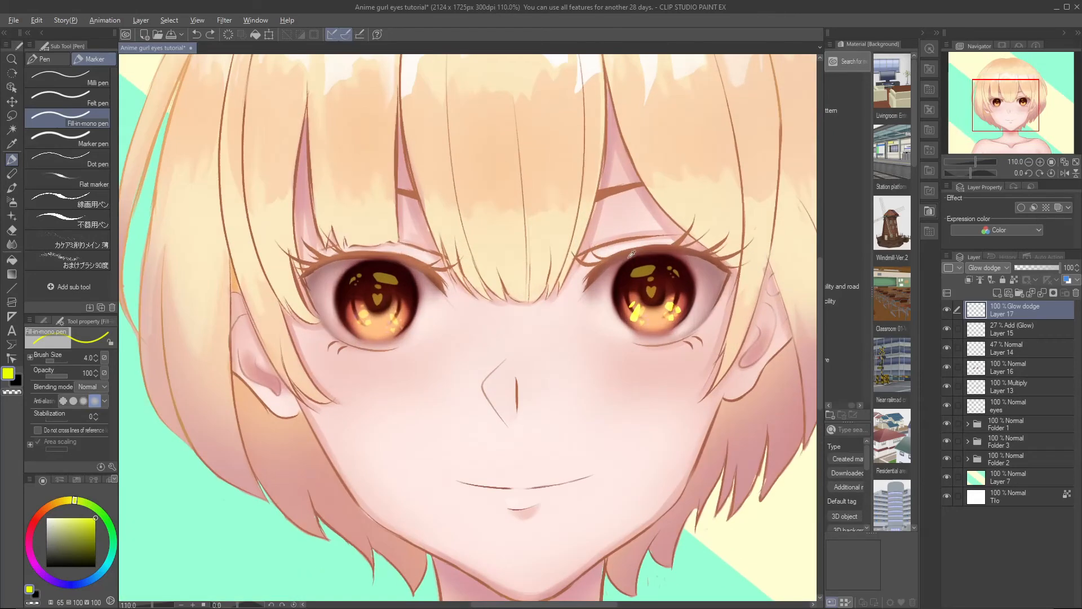
pyautogui.scroll(1, 630, 254)
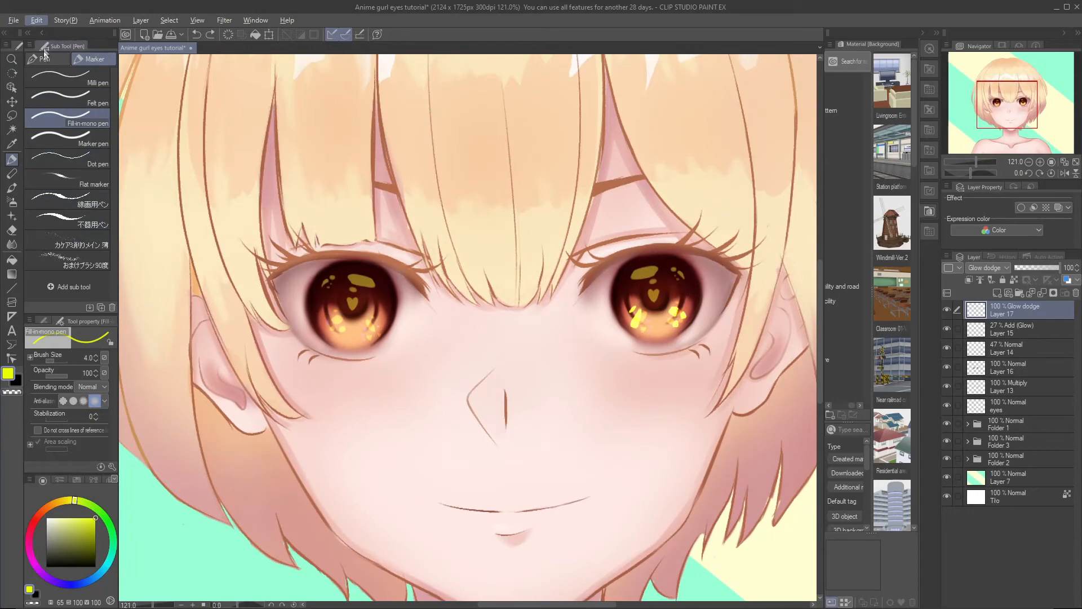
pyautogui.click(11, 116)
pyautogui.moveTo(653, 282); pyautogui.dragTo(676, 270)
pyautogui.click(37, 21)
pyautogui.click(63, 80)
pyautogui.click(36, 20)
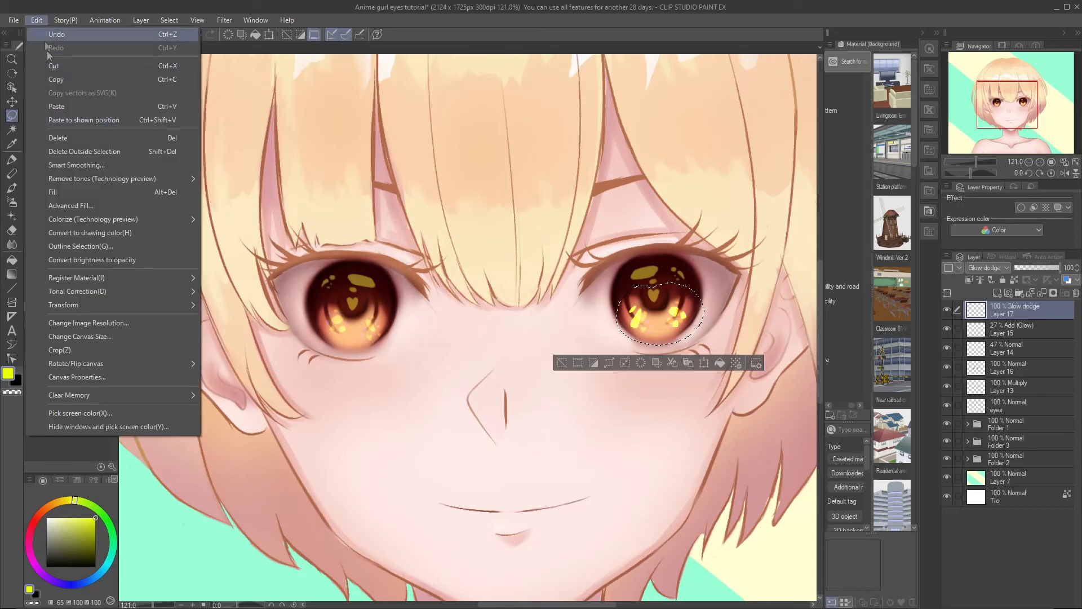
pyautogui.click(68, 107)
pyautogui.click(36, 20)
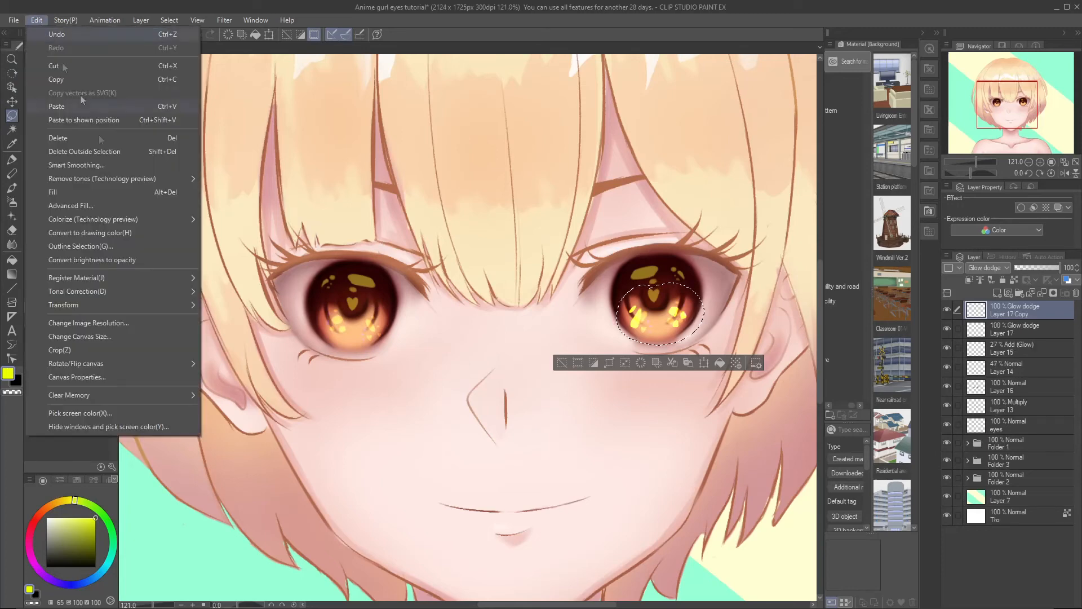
pyautogui.moveTo(161, 309)
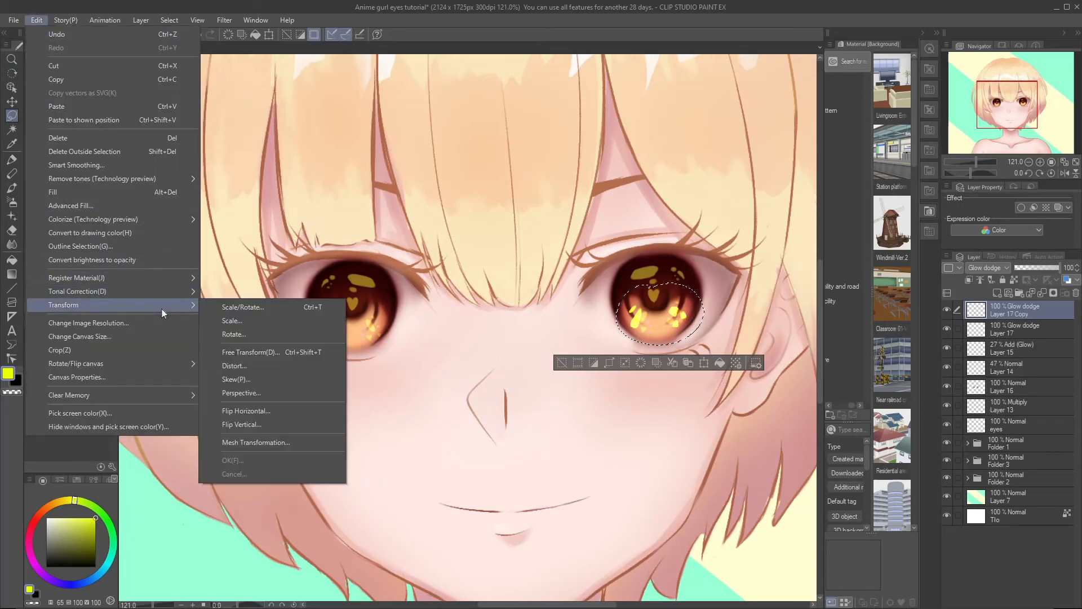
pyautogui.click(286, 412)
# Move the mirrored yellow spots onto the lower part of the left-hand iris with Scale/Rotate.
pyautogui.click(41, 21)
pyautogui.moveTo(117, 305)
pyautogui.click(253, 306)
pyautogui.moveTo(679, 329); pyautogui.dragTo(370, 338)
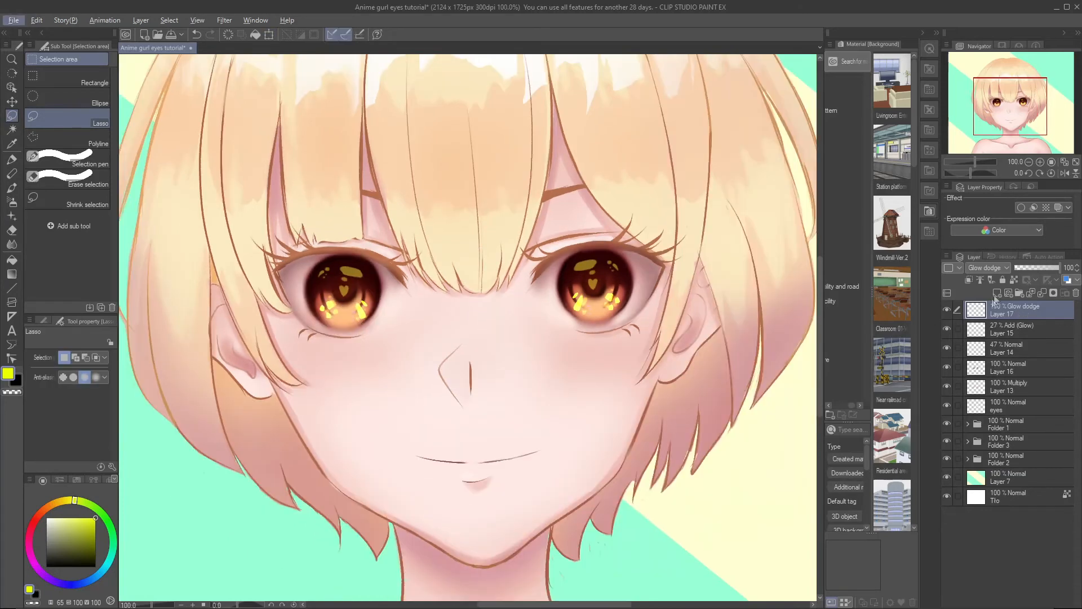
# Create a new Normal layer and prepare the Fill-in-mono pen in white (S 0, V 100) at brush size 6.
pyautogui.click(996, 293)
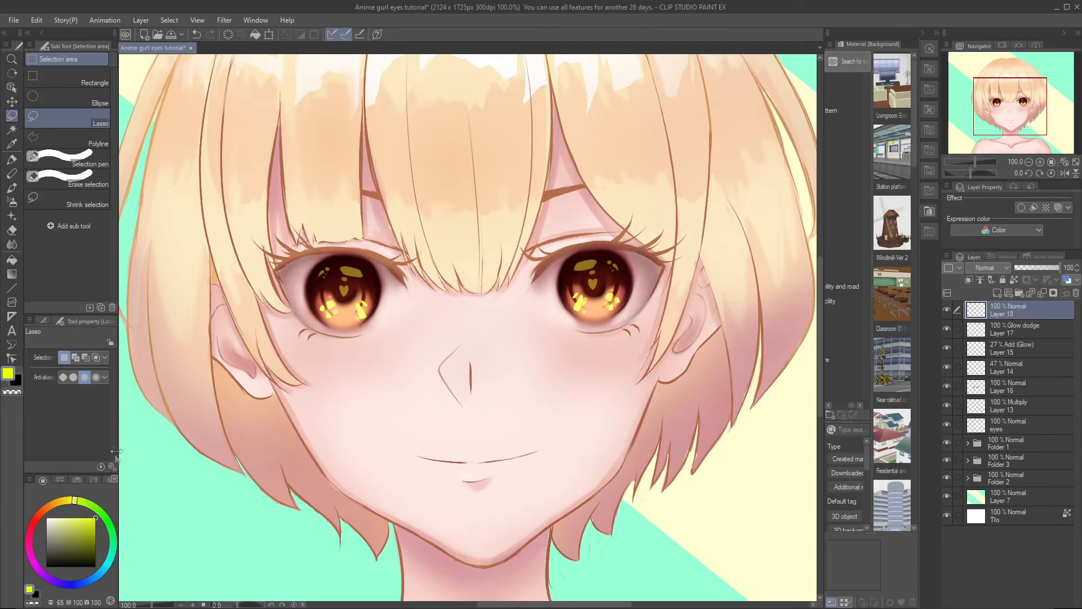
pyautogui.press('p')
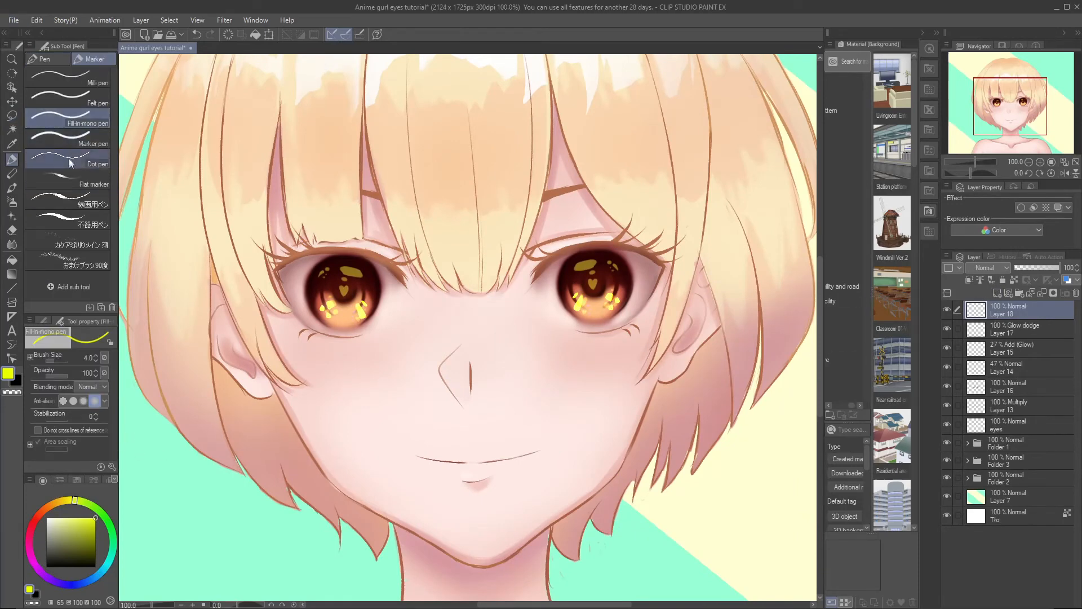
pyautogui.moveTo(92, 522); pyautogui.dragTo(35, 486)
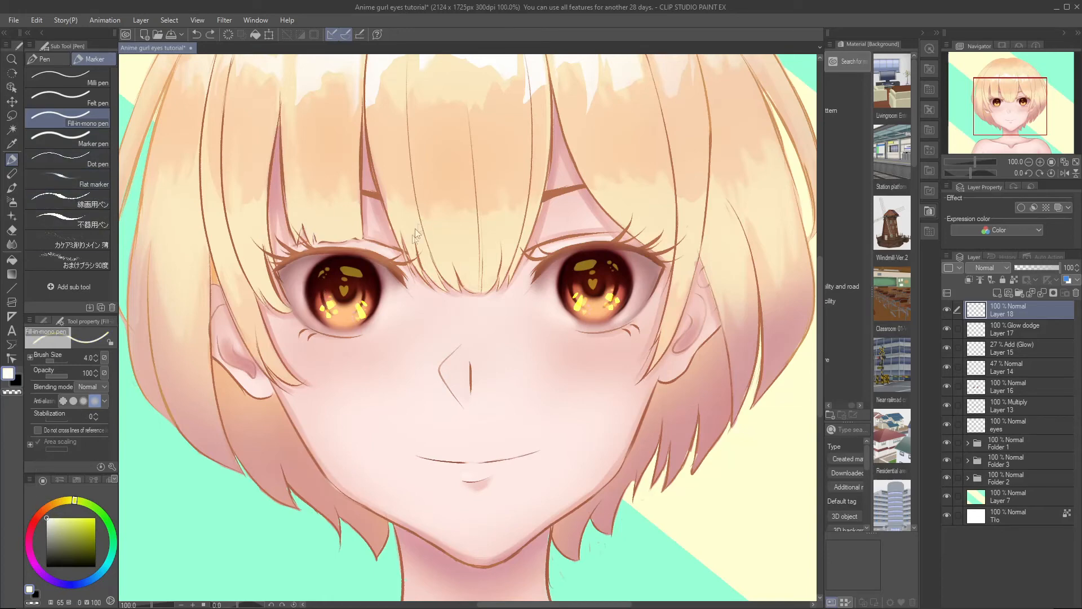
pyautogui.press(']')
pyautogui.press(']')
# Paint a slanted, filled white oval highlight on the upper left edge of each iris with the pen at size 8.
pyautogui.hotkey('ctrl', 'z')
pyautogui.moveTo(306, 282)
pyautogui.mouseDown()
pyautogui.moveTo(322, 294)
pyautogui.moveTo(332, 278)
pyautogui.mouseUp()
pyautogui.hotkey('ctrl', 'z')
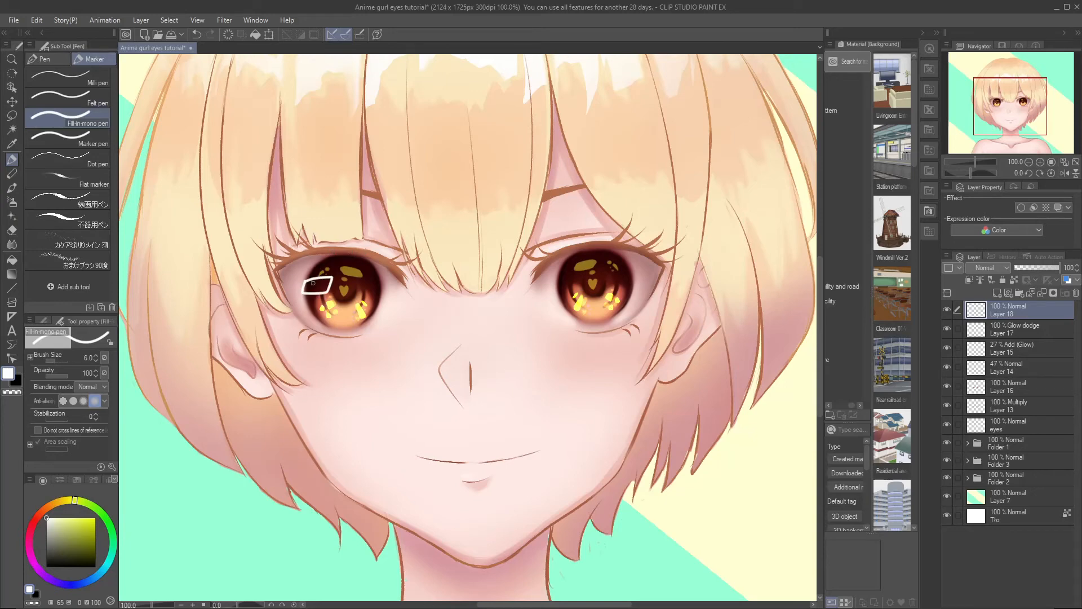
pyautogui.hotkey('ctrl', 'z')
pyautogui.moveTo(331, 275); pyautogui.dragTo(328, 280)
pyautogui.hotkey('ctrl', 'z')
pyautogui.press(']')
pyautogui.press(']')
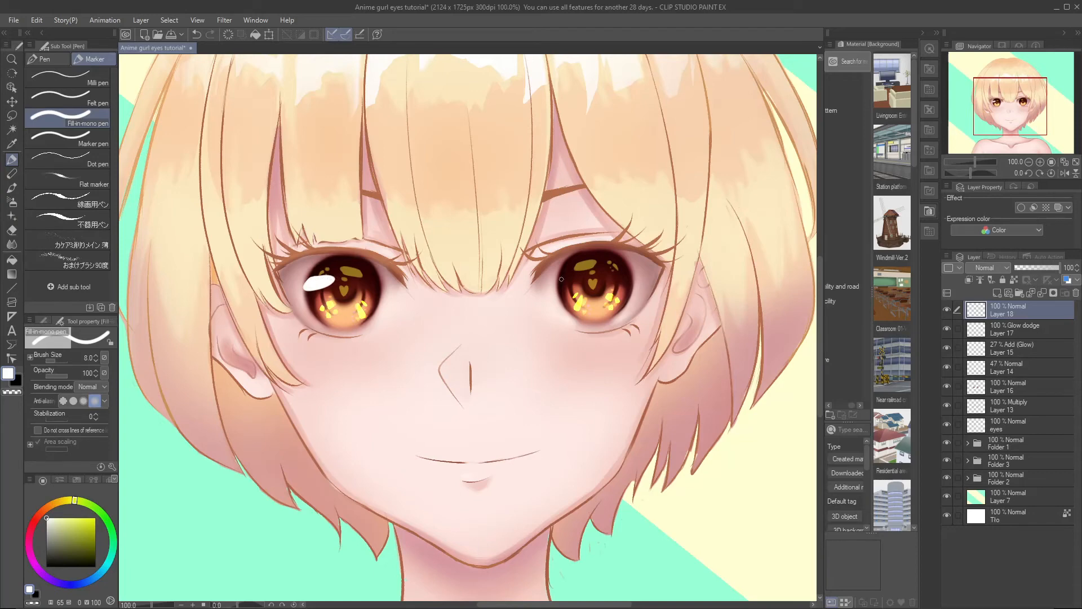
pyautogui.moveTo(561, 279); pyautogui.dragTo(583, 276)
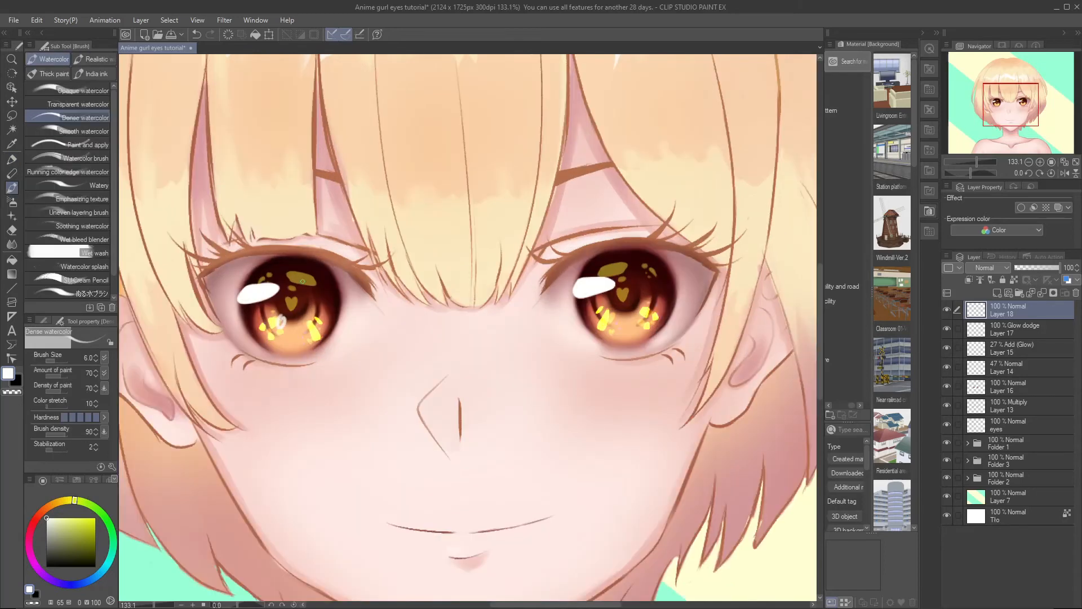
# Dab small white highlight dots around the lower part of both irises with the Dense watercolor brush.
pyautogui.hotkey('ctrl', 'z')
pyautogui.moveTo(265, 310); pyautogui.dragTo(282, 299)
pyautogui.moveTo(604, 301); pyautogui.dragTo(607, 301)
pyautogui.hotkey('ctrl', 'z')
pyautogui.click(659, 309)
pyautogui.hotkey('ctrl', 'z')
pyautogui.press('[')
pyautogui.press('[')
pyautogui.press('[')
# Add faint white accents to the irises on a new layer with varying brush sizes and set the layer's opacity to 47%.
pyautogui.click(997, 292)
pyautogui.press(']')
pyautogui.press(']')
pyautogui.press(']')
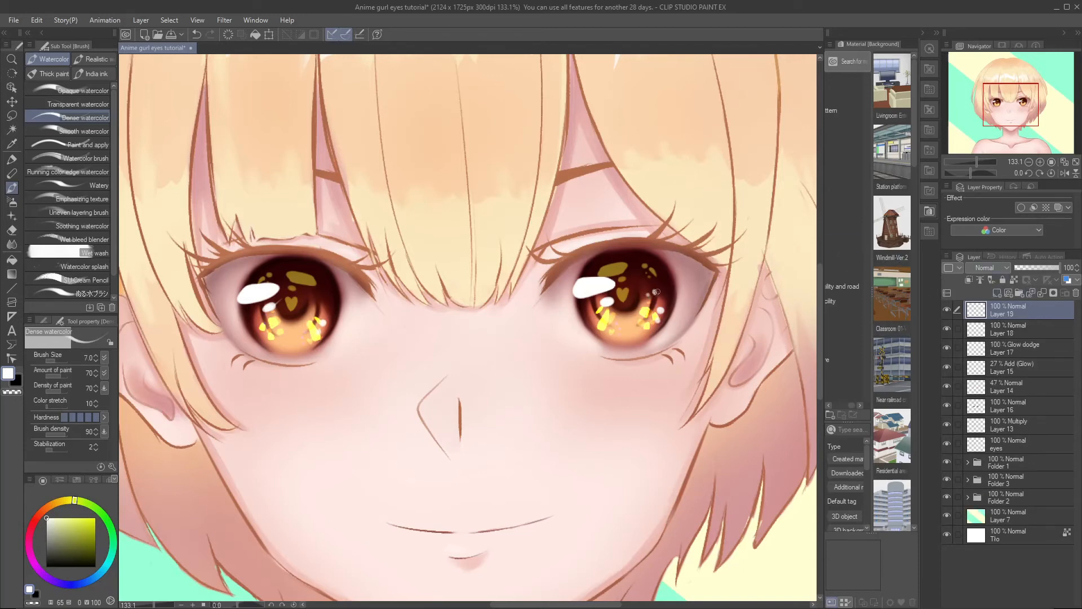
pyautogui.press('[')
pyautogui.press('[')
pyautogui.press('[')
pyautogui.press('[')
pyautogui.moveTo(1048, 270); pyautogui.dragTo(1039, 272)
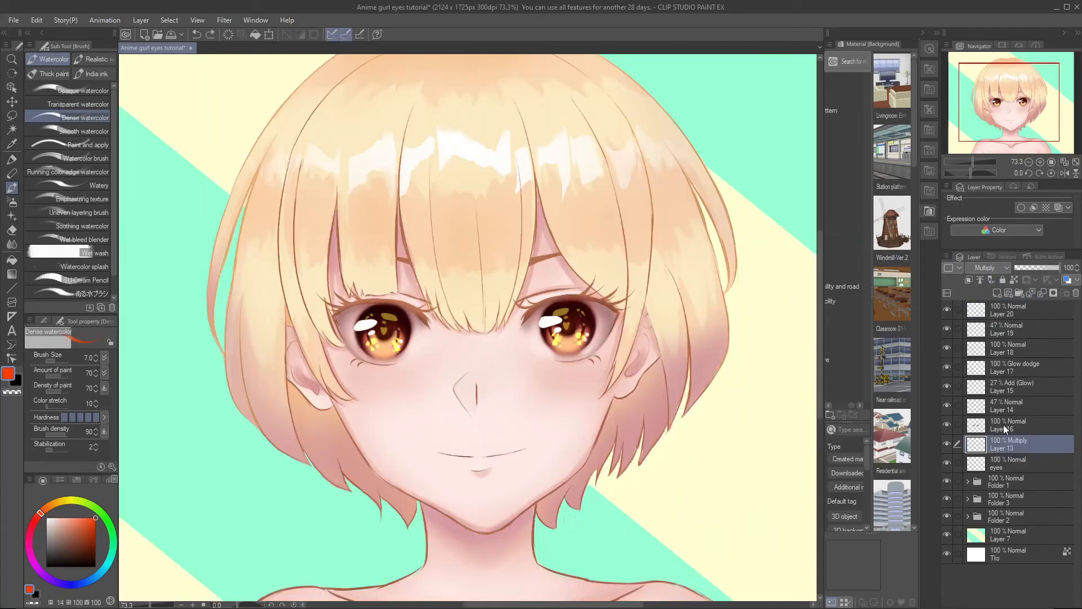
# Select all iris layers from Layer 16 up to Layer 20 and merge them into one layer.
pyautogui.click(945, 427)
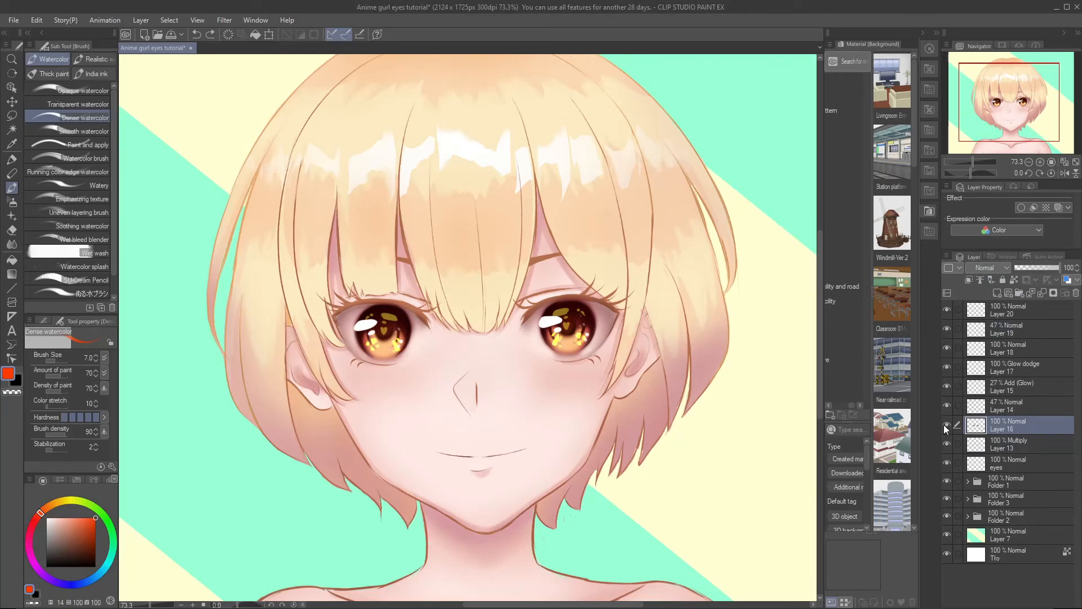
pyautogui.click(945, 425)
pyautogui.keyDown('ctrl'); pyautogui.click(1005, 406); pyautogui.keyUp('ctrl')
pyautogui.keyDown('ctrl'); pyautogui.click(1006, 386); pyautogui.keyUp('ctrl')
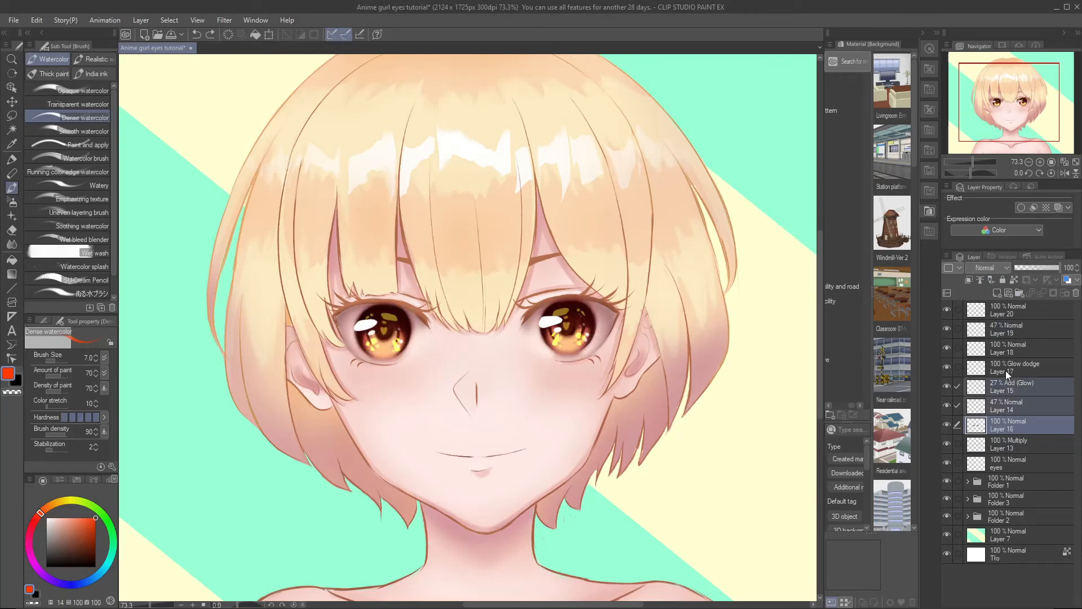
pyautogui.keyDown('ctrl'); pyautogui.click(1006, 368); pyautogui.keyUp('ctrl')
pyautogui.keyDown('ctrl'); pyautogui.click(1003, 349); pyautogui.keyUp('ctrl')
pyautogui.keyDown('ctrl'); pyautogui.click(1006, 330); pyautogui.keyUp('ctrl')
pyautogui.keyDown('ctrl'); pyautogui.click(1003, 311); pyautogui.keyUp('ctrl')
pyautogui.rightClick(998, 315)
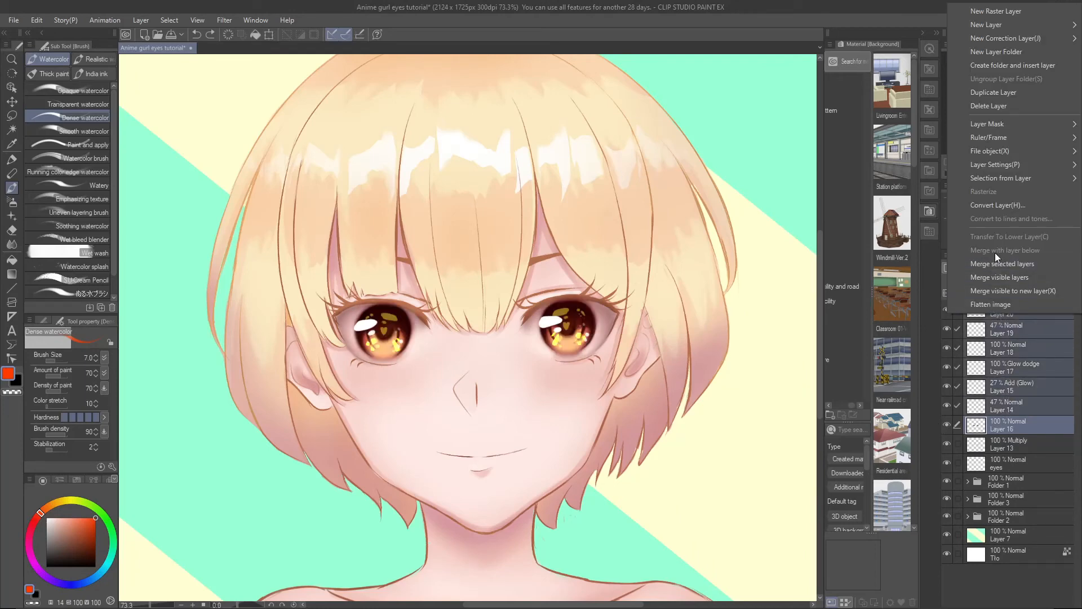
pyautogui.click(1012, 263)
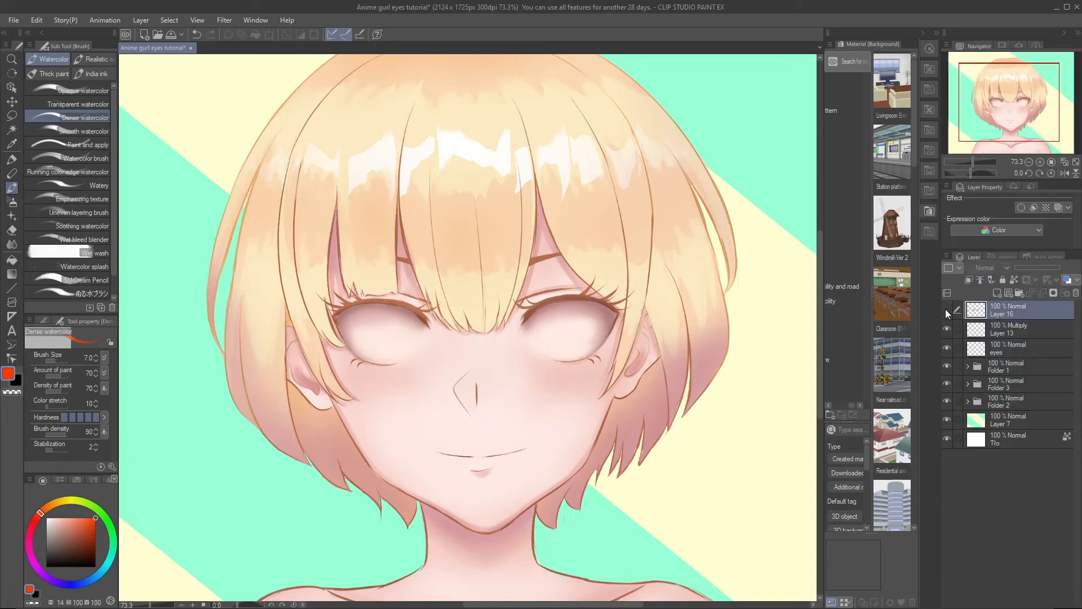
# Shift the merged iris layer's hue to -10 and saturation to 12 with a Hue/Saturation/Luminosity correction.
pyautogui.scroll(1, 378, 296)
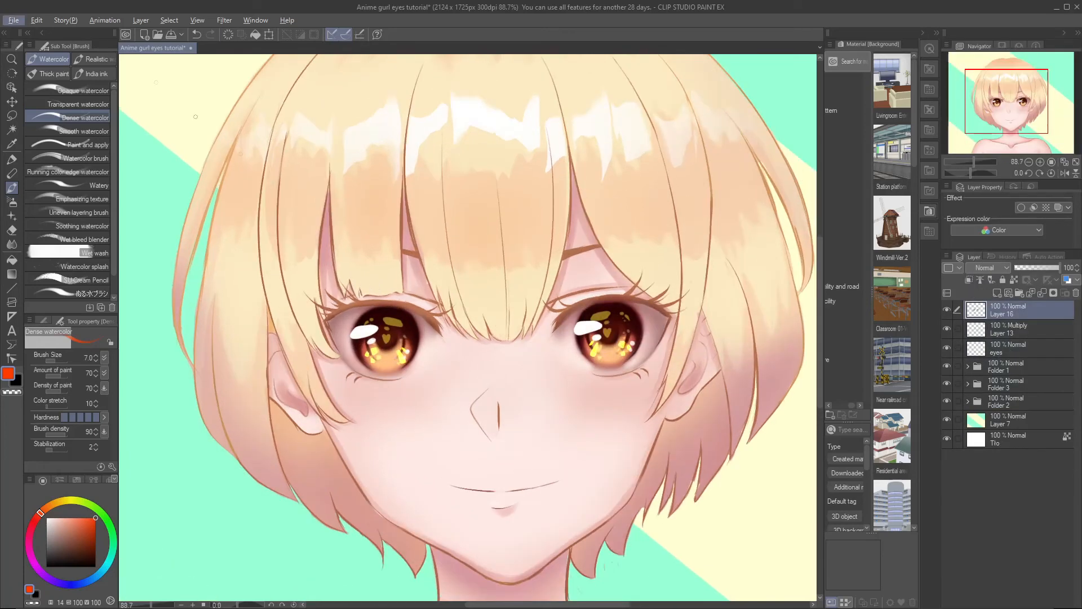
pyautogui.click(37, 20)
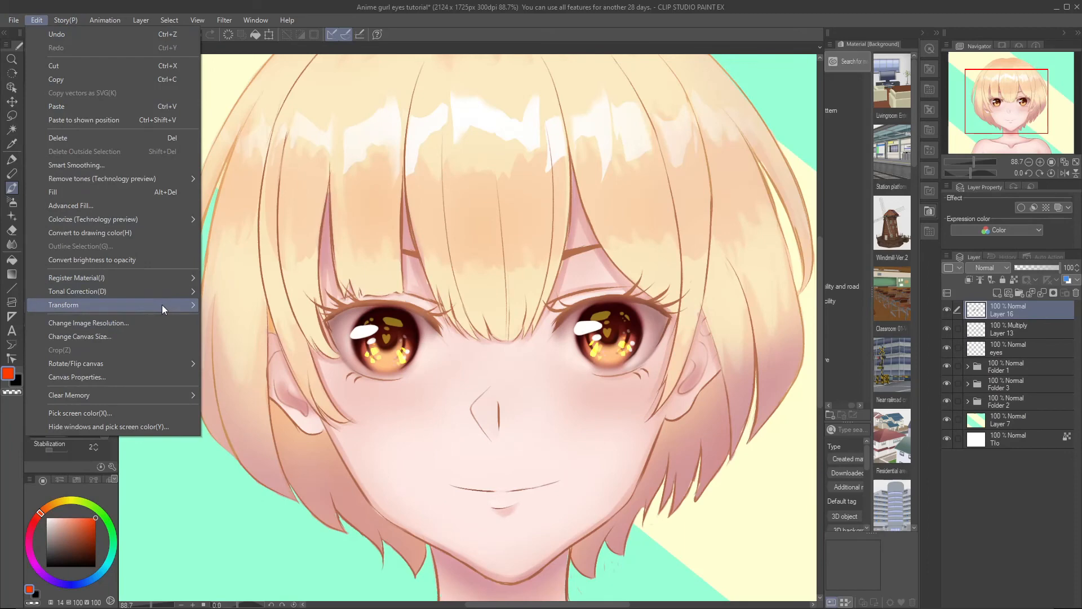
pyautogui.moveTo(161, 304)
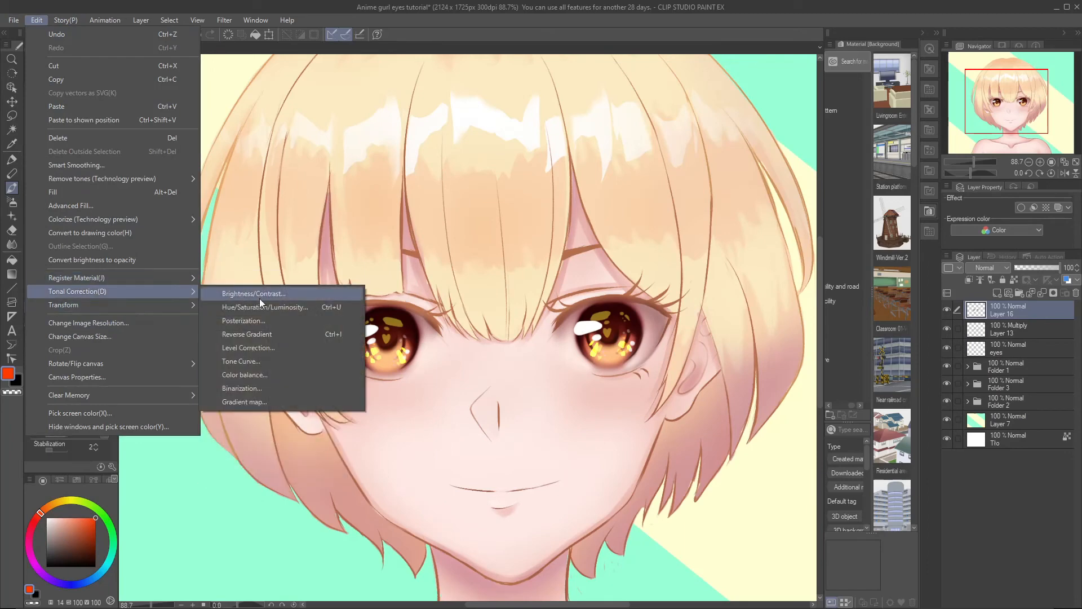
pyautogui.click(262, 307)
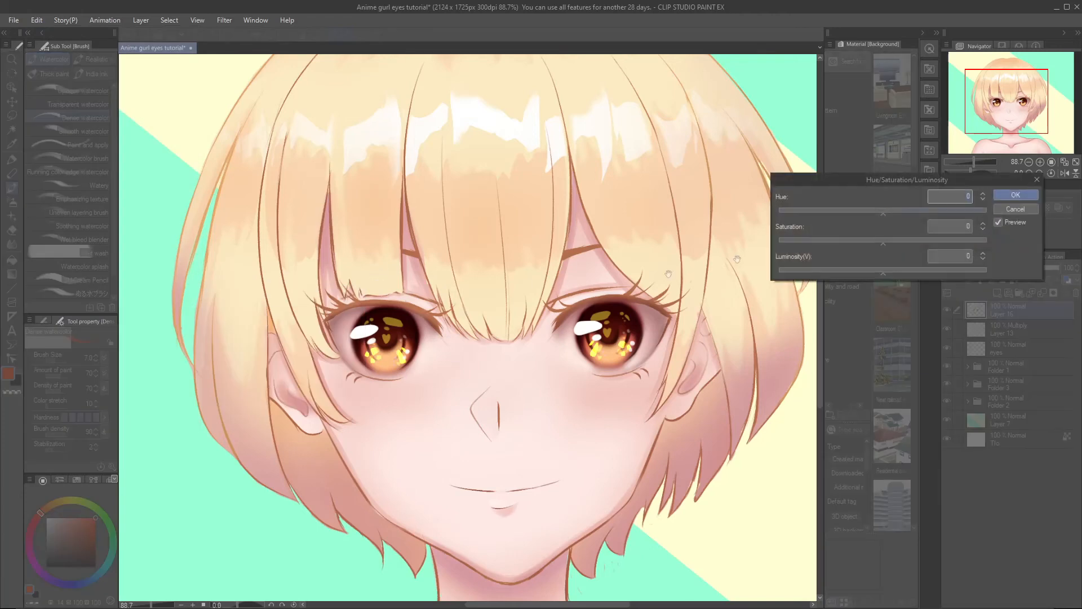
pyautogui.moveTo(919, 178); pyautogui.dragTo(796, 118)
pyautogui.moveTo(765, 153); pyautogui.dragTo(740, 160)
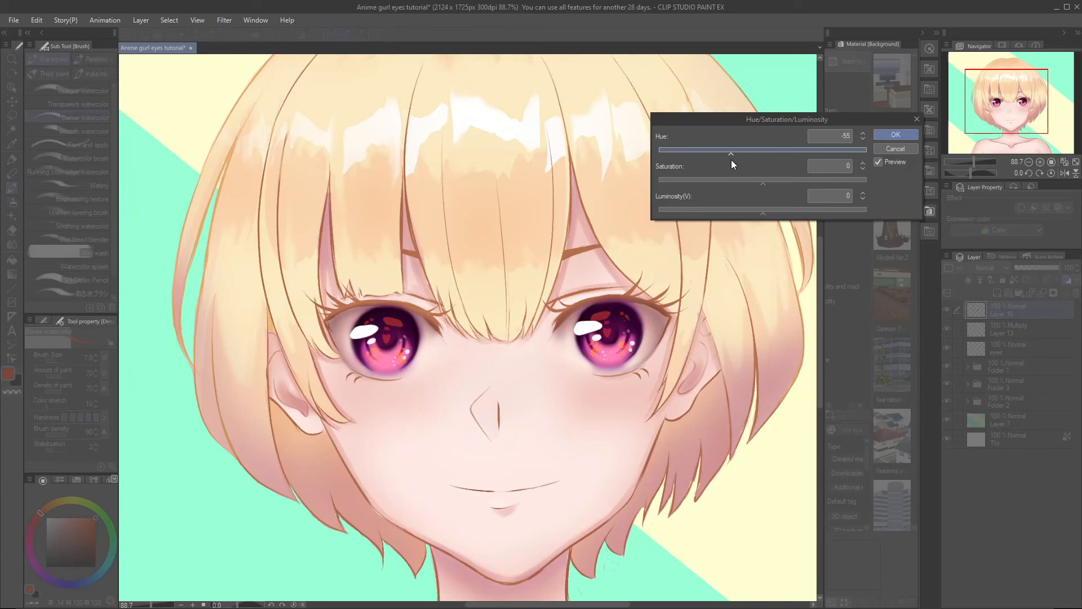
pyautogui.moveTo(751, 161); pyautogui.dragTo(757, 161)
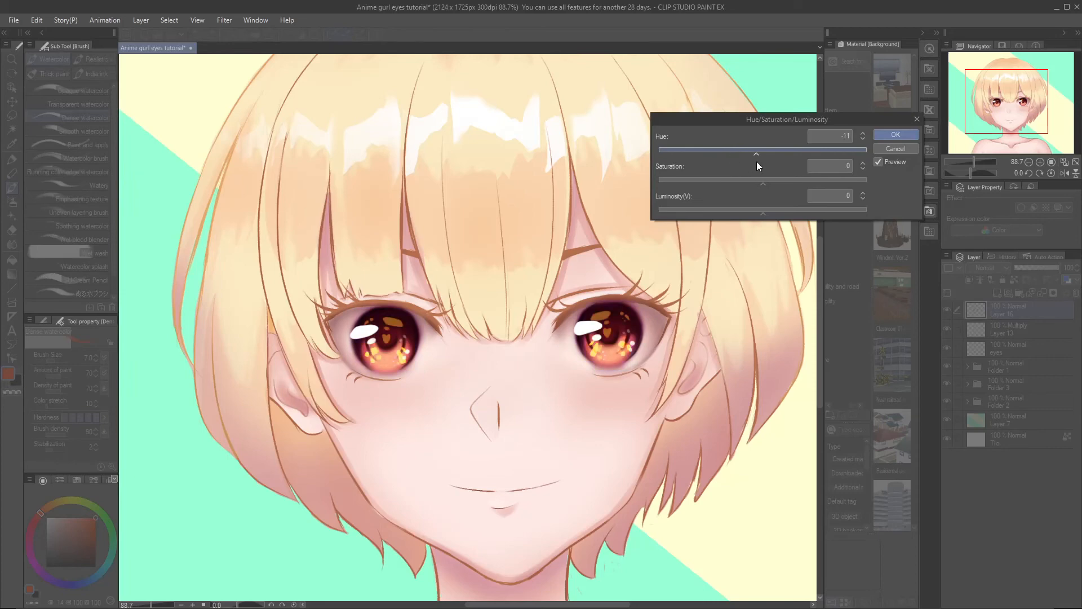
pyautogui.moveTo(751, 165); pyautogui.dragTo(775, 181)
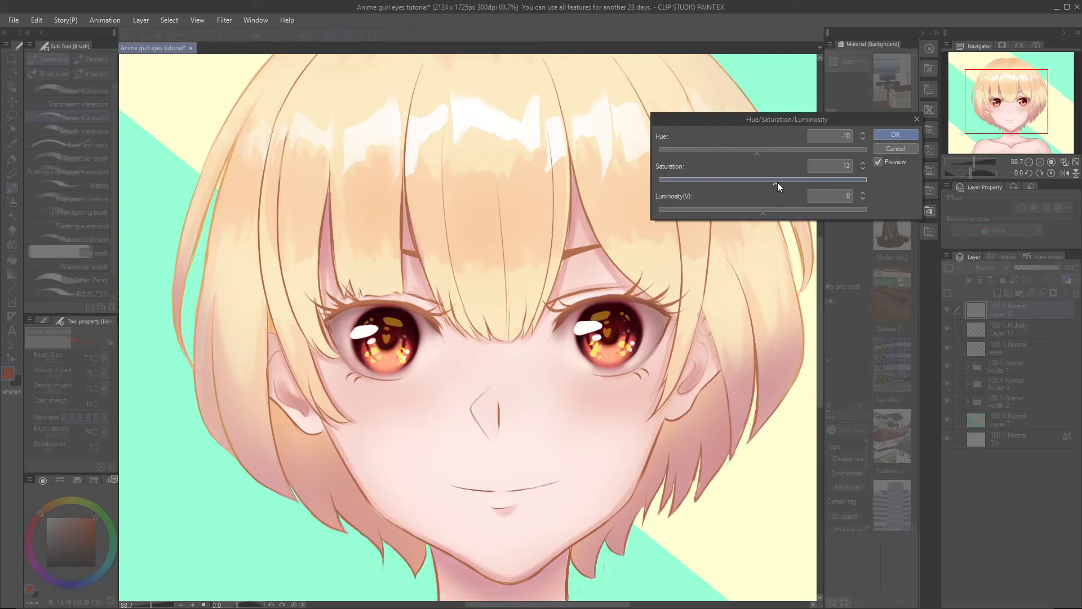
pyautogui.click(881, 137)
pyautogui.scroll(-9, 612, 304)
pyautogui.scroll(7, 638, 299)
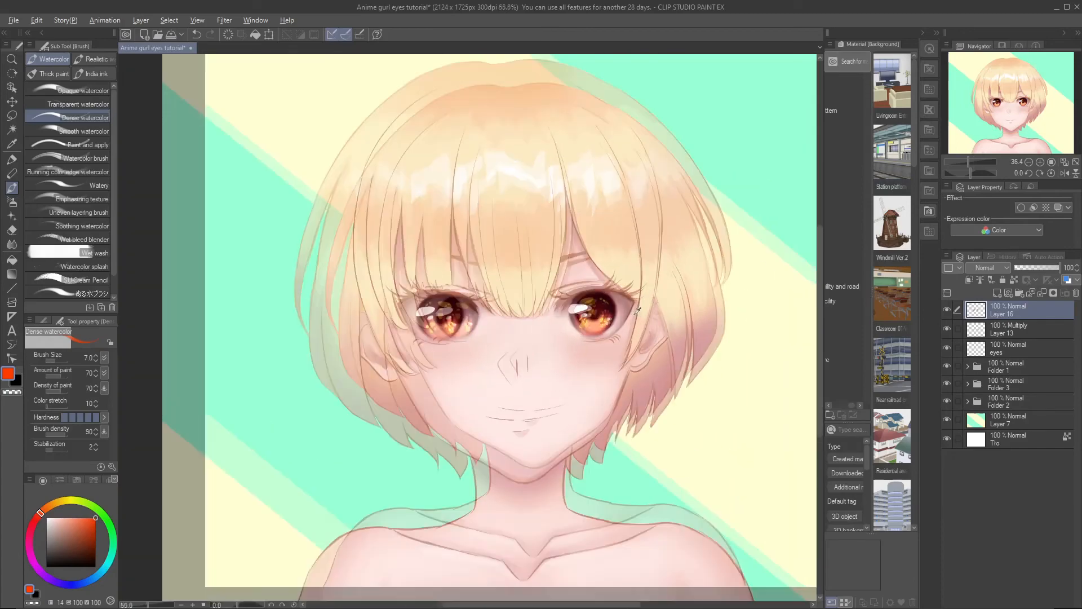
# Add a new Multiply layer above the merged iris layer and pick a dark muted purple (hue 330, saturation 51, value 43).
pyautogui.click(995, 269)
pyautogui.click(989, 301)
pyautogui.scroll(2, 510, 276)
pyautogui.press('alt')
pyautogui.click(28, 542)
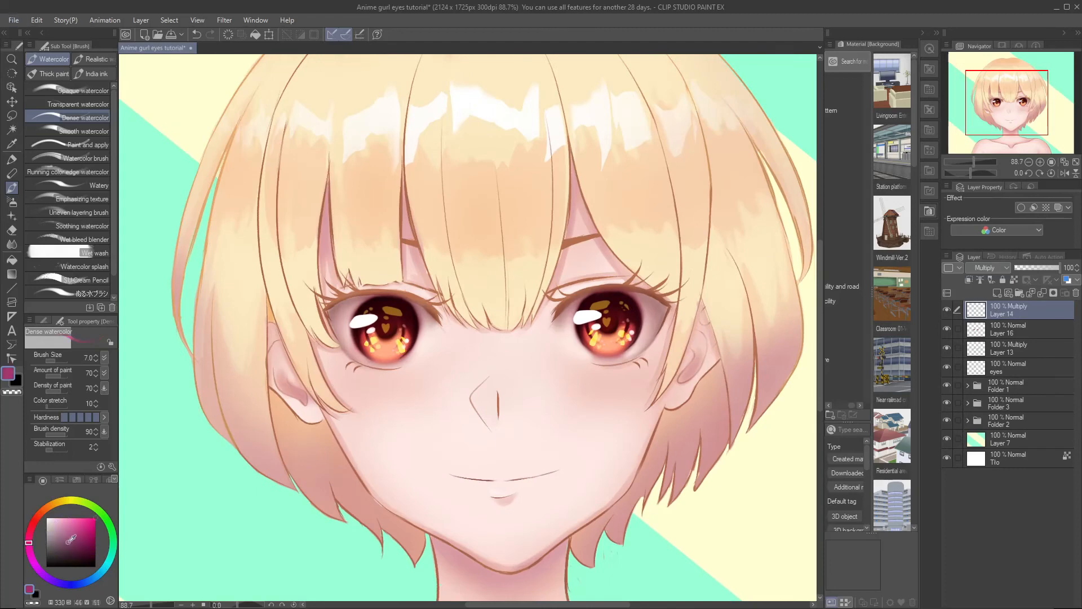
pyautogui.click(71, 545)
# Shade the upper part and outer corners of both eyes with an enlarged Soft airbrush.
pyautogui.press('b')
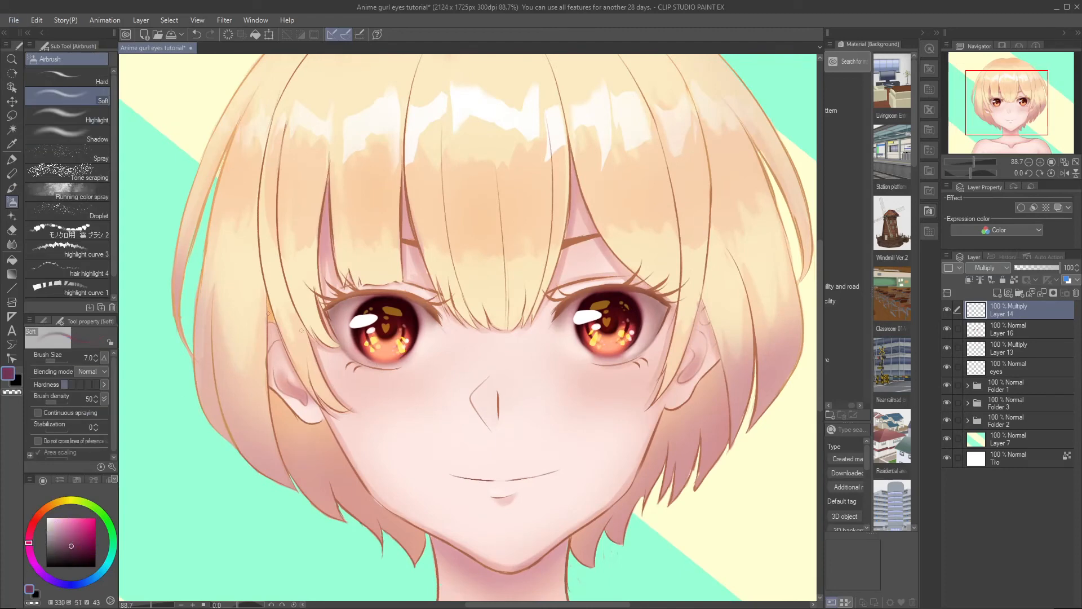
pyautogui.press(']')
pyautogui.press(']')
pyautogui.press(']')
pyautogui.press(']')
pyautogui.press(']')
pyautogui.press(']')
pyautogui.press(']')
pyautogui.press(']')
pyautogui.press(']')
pyautogui.press(']')
pyautogui.press(']')
pyautogui.moveTo(592, 309)
pyautogui.mouseDown()
pyautogui.moveTo(621, 311)
pyautogui.moveTo(568, 325)
pyautogui.moveTo(644, 308)
pyautogui.moveTo(570, 321)
pyautogui.moveTo(659, 317)
pyautogui.moveTo(618, 300)
pyautogui.moveTo(577, 312)
pyautogui.moveTo(654, 317)
pyautogui.mouseUp()
pyautogui.hotkey('ctrl', 'z')
pyautogui.moveTo(345, 320)
pyautogui.mouseDown()
pyautogui.moveTo(418, 316)
pyautogui.moveTo(380, 304)
pyautogui.moveTo(342, 320)
pyautogui.moveTo(363, 311)
pyautogui.moveTo(421, 318)
pyautogui.moveTo(401, 309)
pyautogui.moveTo(335, 317)
pyautogui.moveTo(374, 305)
pyautogui.moveTo(428, 321)
pyautogui.moveTo(403, 311)
pyautogui.moveTo(423, 326)
pyautogui.mouseUp()
pyautogui.moveTo(651, 306); pyautogui.dragTo(659, 329)
pyautogui.moveTo(344, 320); pyautogui.dragTo(361, 343)
pyautogui.moveTo(654, 311)
pyautogui.mouseDown()
pyautogui.moveTo(654, 322)
pyautogui.moveTo(640, 320)
pyautogui.mouseUp()
# Erase the purple shading from the white iris highlights of both eyes with the Soft eraser at size 80.
pyautogui.press('e')
pyautogui.press(']')
pyautogui.press(']')
pyautogui.press(']')
pyautogui.press(']')
pyautogui.press(']')
pyautogui.press(']')
pyautogui.press(']')
pyautogui.press(']')
pyautogui.press(']')
pyautogui.press(']')
pyautogui.press(']')
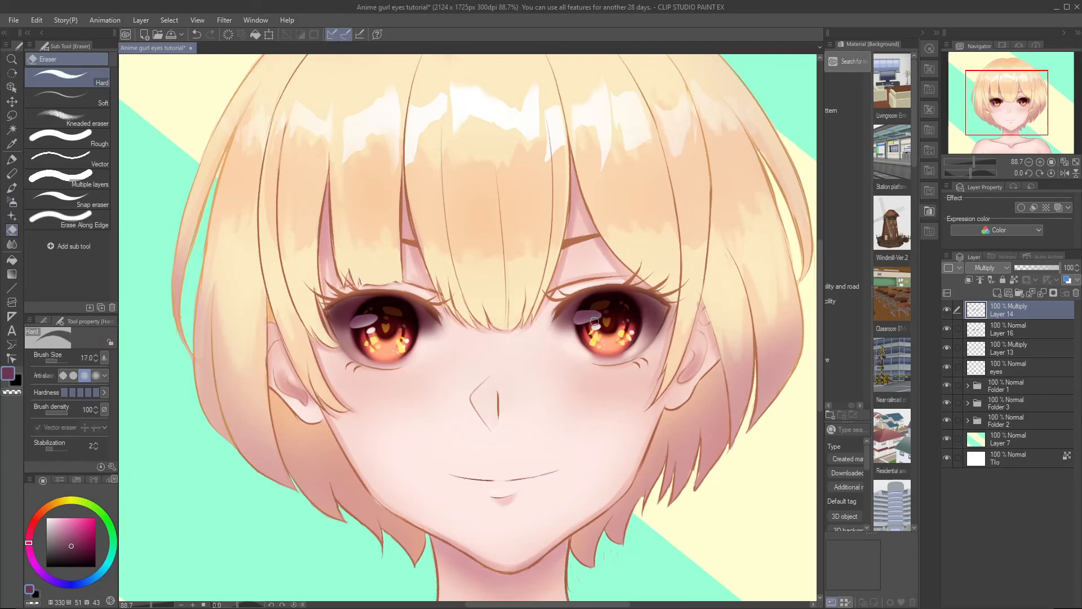
pyautogui.click(68, 97)
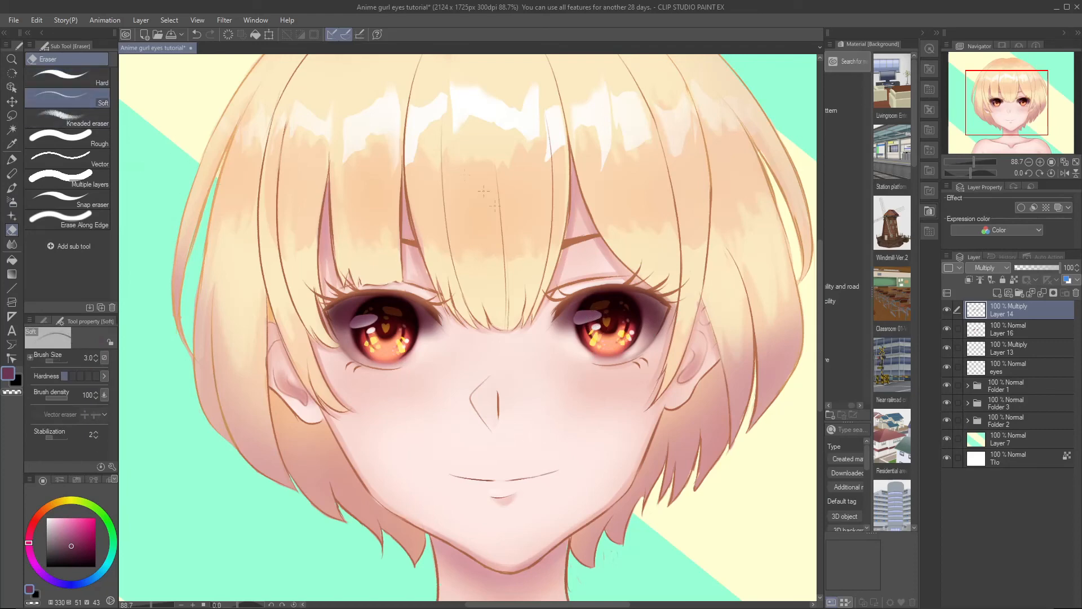
pyautogui.press(']')
pyautogui.press(']')
pyautogui.press(']')
pyautogui.press(']')
pyautogui.press(']')
pyautogui.press(']')
pyautogui.press(']')
pyautogui.press(']')
pyautogui.press(']')
pyautogui.press(']')
pyautogui.press(']')
pyautogui.press(']')
pyautogui.press(']')
pyautogui.press(']')
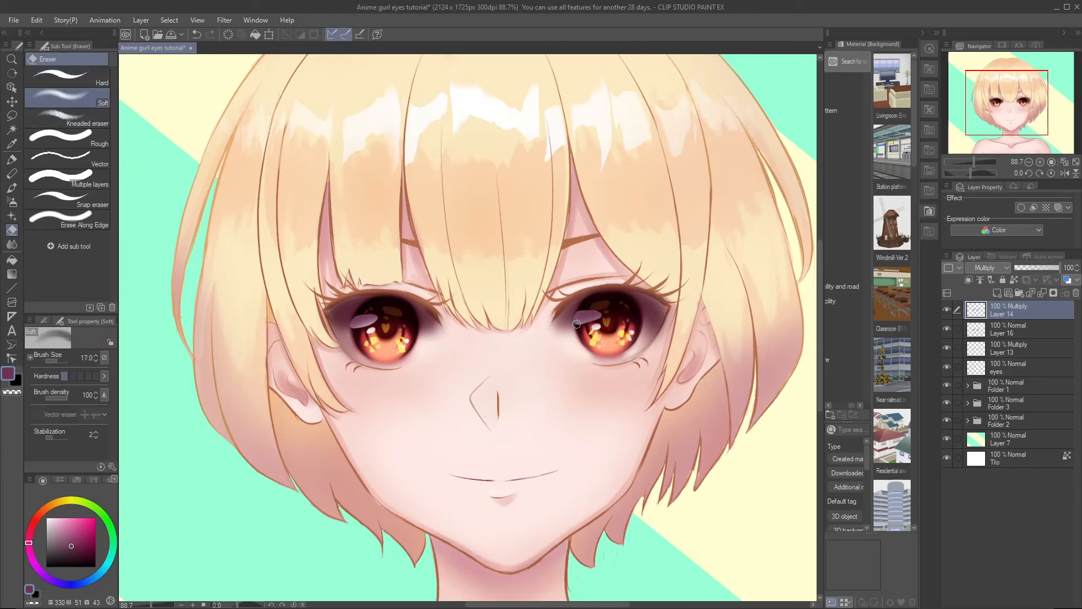
pyautogui.press(']')
pyautogui.press(']')
pyautogui.press(']')
pyautogui.press(']')
pyautogui.press(']')
pyautogui.press(']')
pyautogui.press(']')
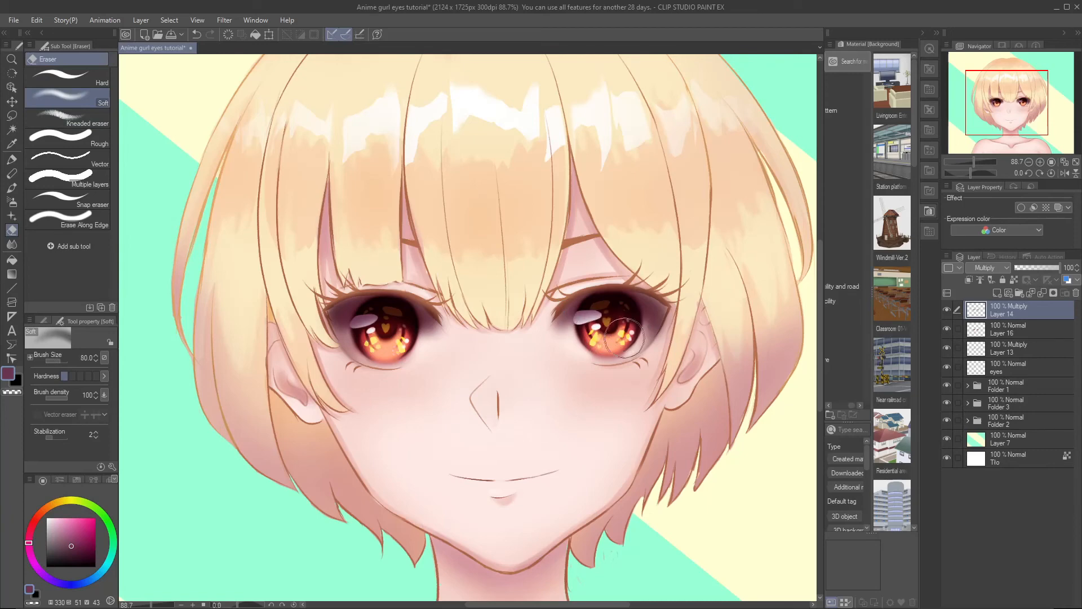
pyautogui.moveTo(595, 323); pyautogui.dragTo(582, 319)
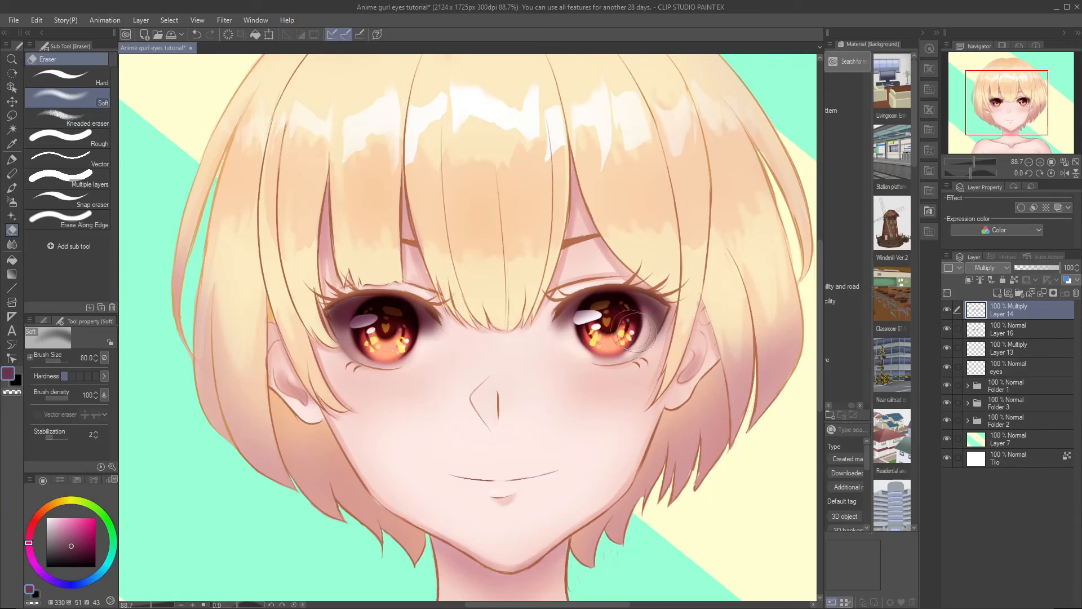
pyautogui.moveTo(381, 339)
pyautogui.mouseDown()
pyautogui.moveTo(372, 327)
pyautogui.moveTo(420, 342)
pyautogui.moveTo(348, 319)
pyautogui.mouseUp()
pyautogui.hotkey('ctrl', 'z')
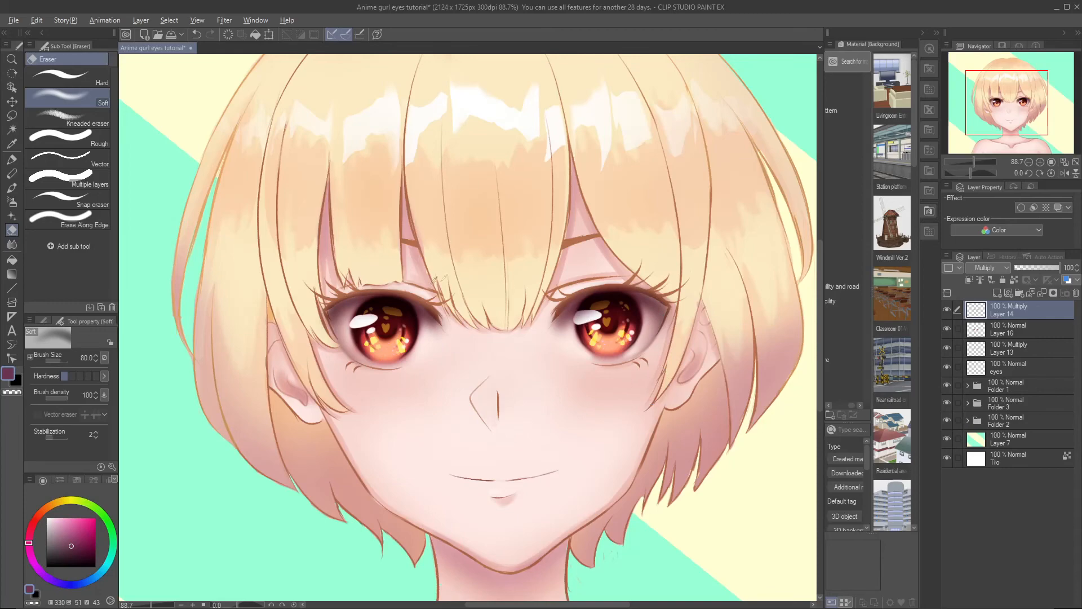
pyautogui.scroll(-8, 472, 337)
pyautogui.scroll(7, 472, 336)
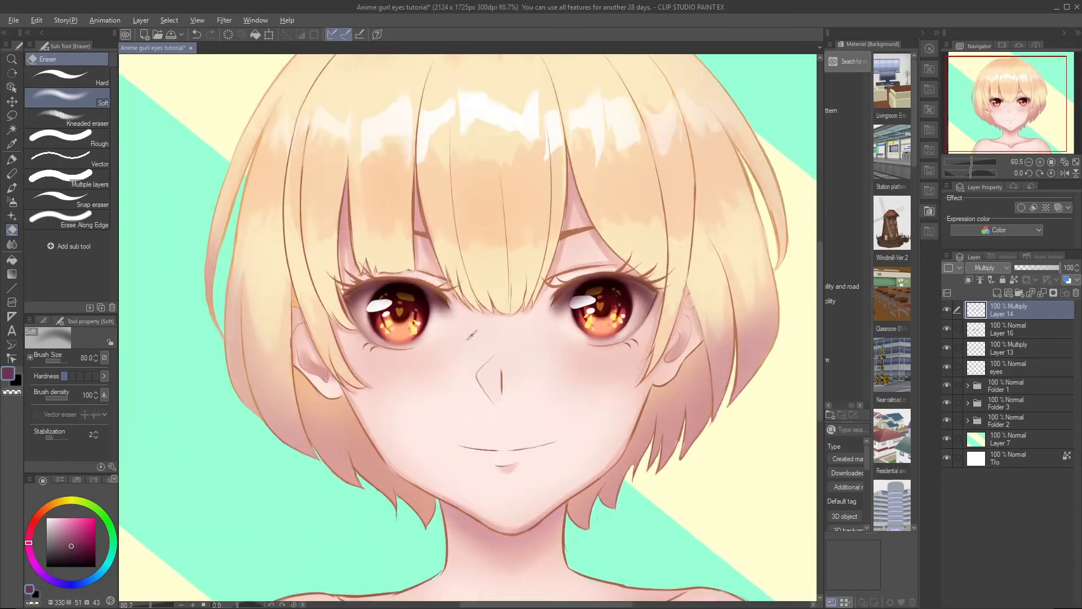